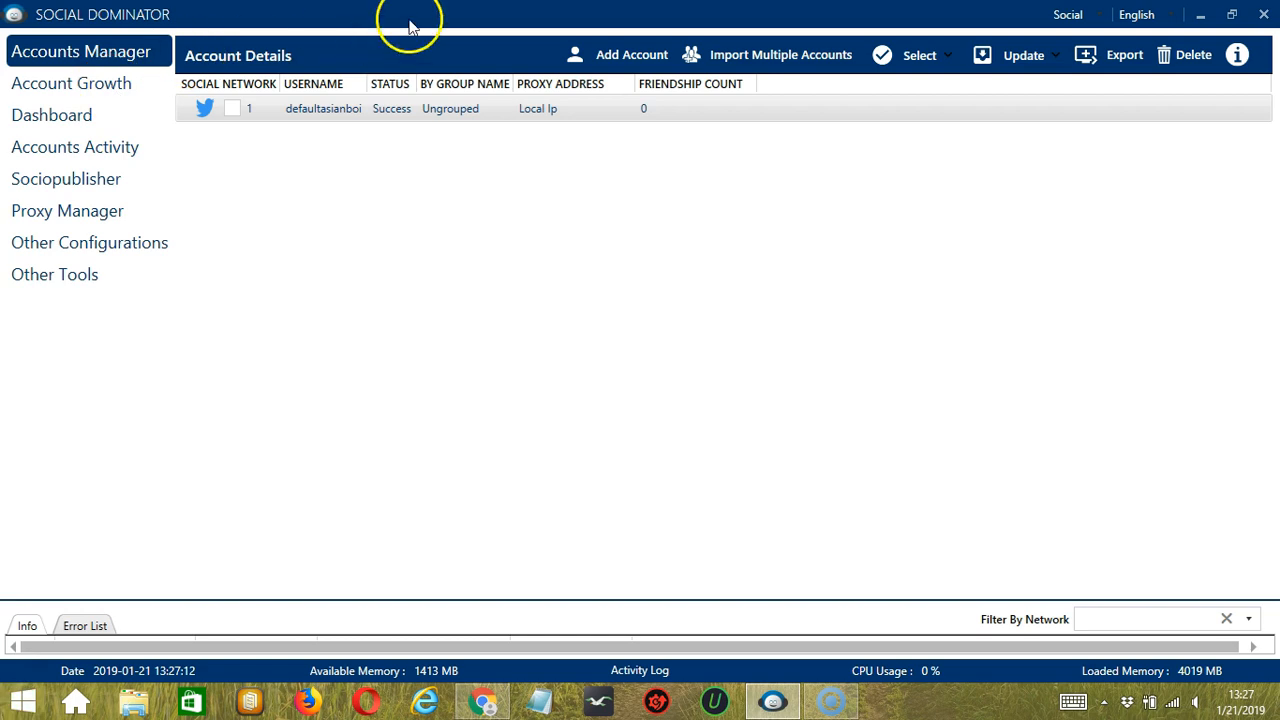
# Open the activity tools of the listed Twitter account and go to its Broadcast Message configuration.
pyautogui.click(320, 108)
pyautogui.rightClick(318, 108)
pyautogui.click(200, 213)
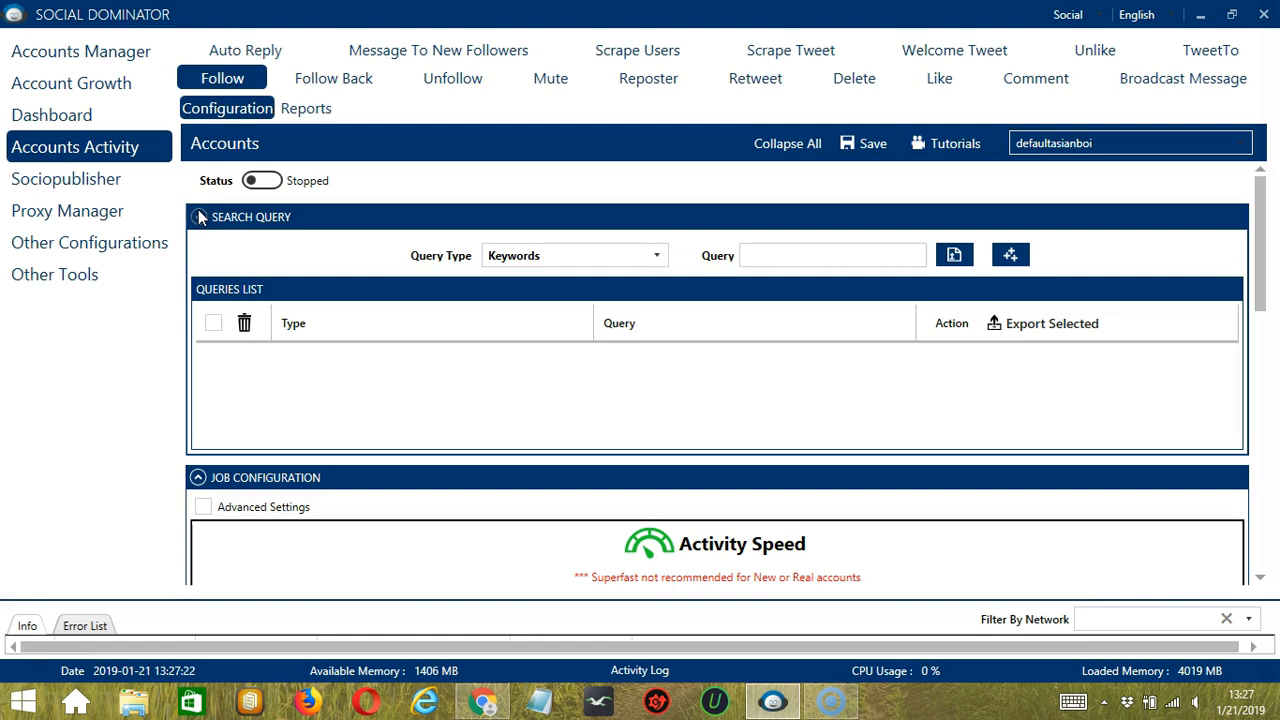
pyautogui.click(263, 181)
pyautogui.click(1148, 84)
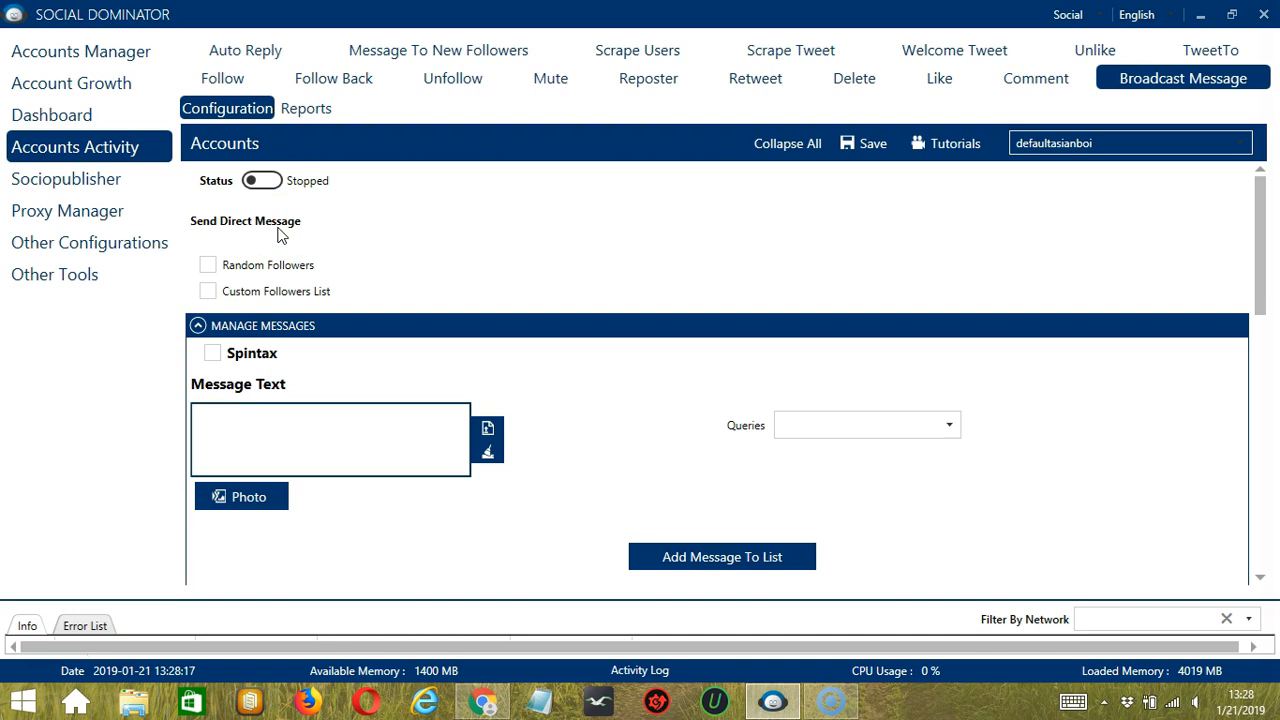
# Enable both Random Followers and Custom Followers List as recipients of the direct message.
pyautogui.click(208, 265)
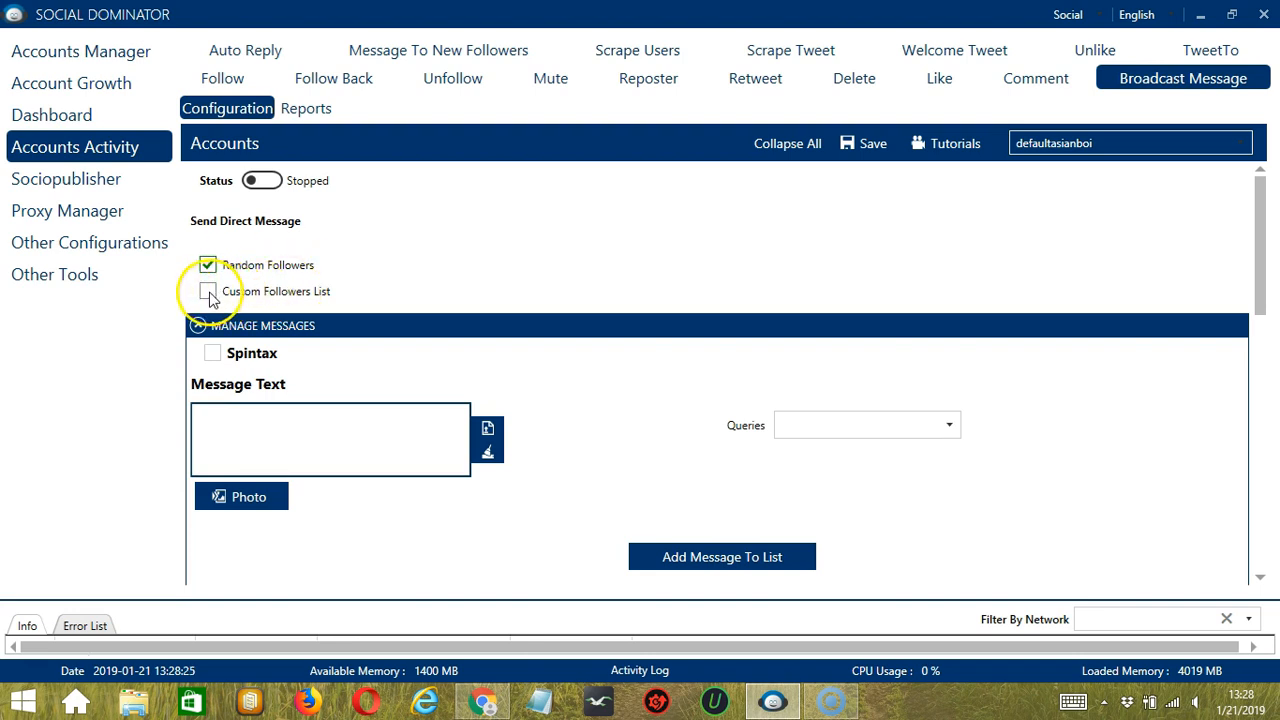
pyautogui.click(208, 292)
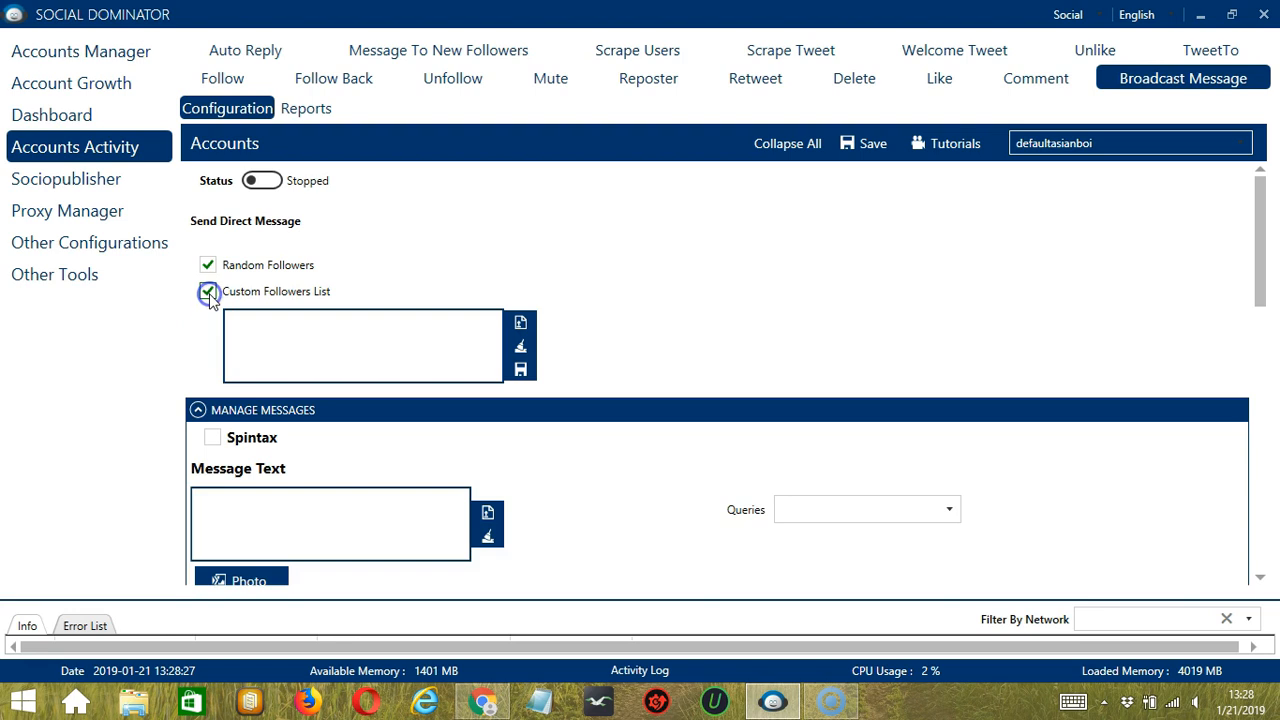
pyautogui.click(298, 324)
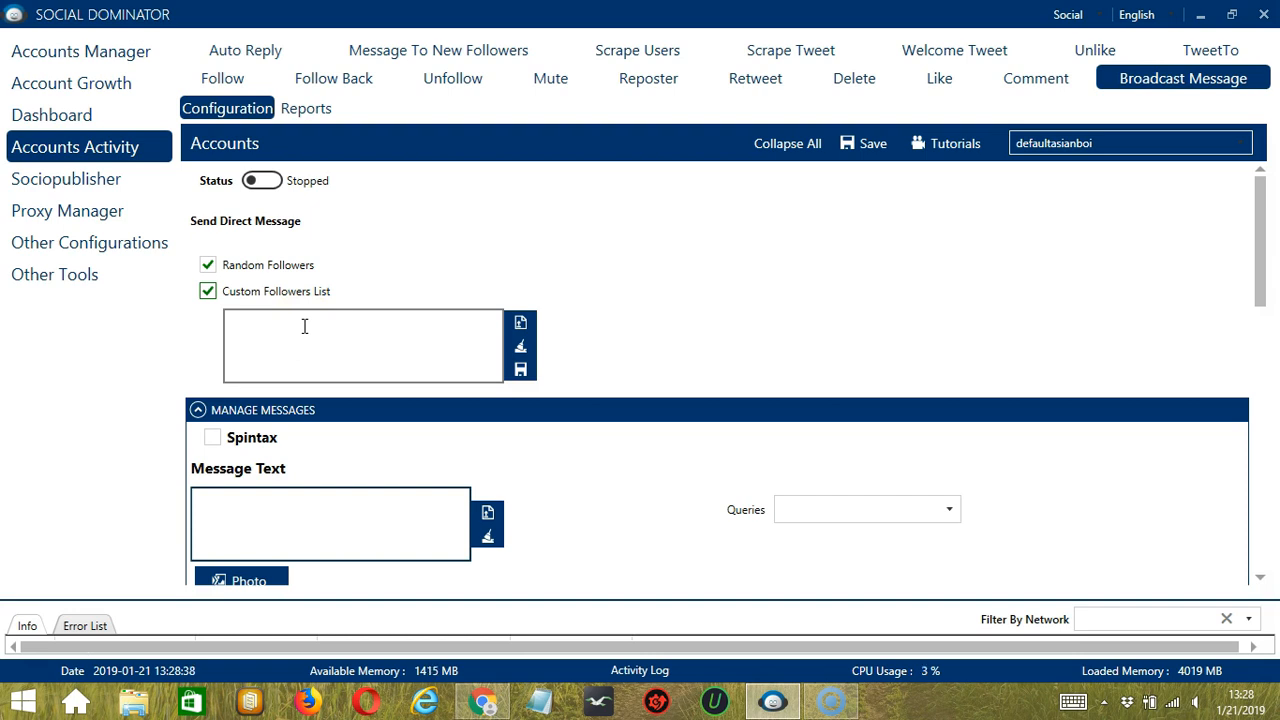
pyautogui.click(414, 354)
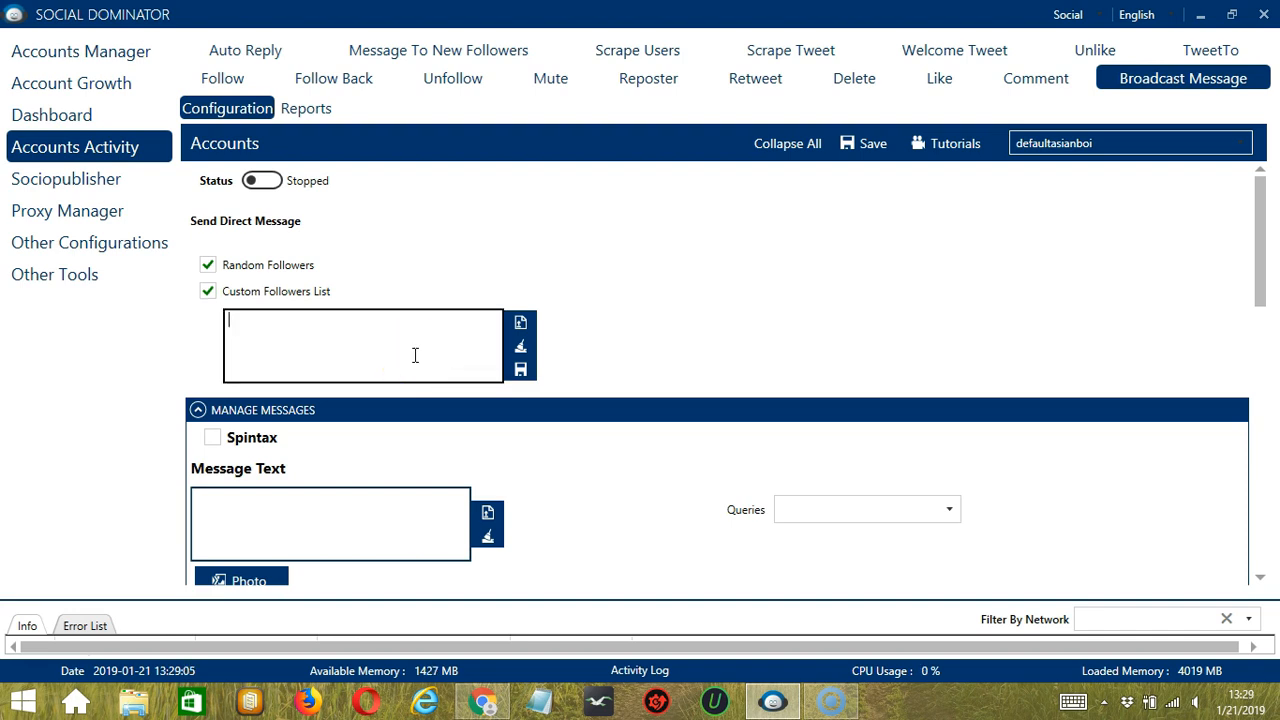
pyautogui.write('therock')
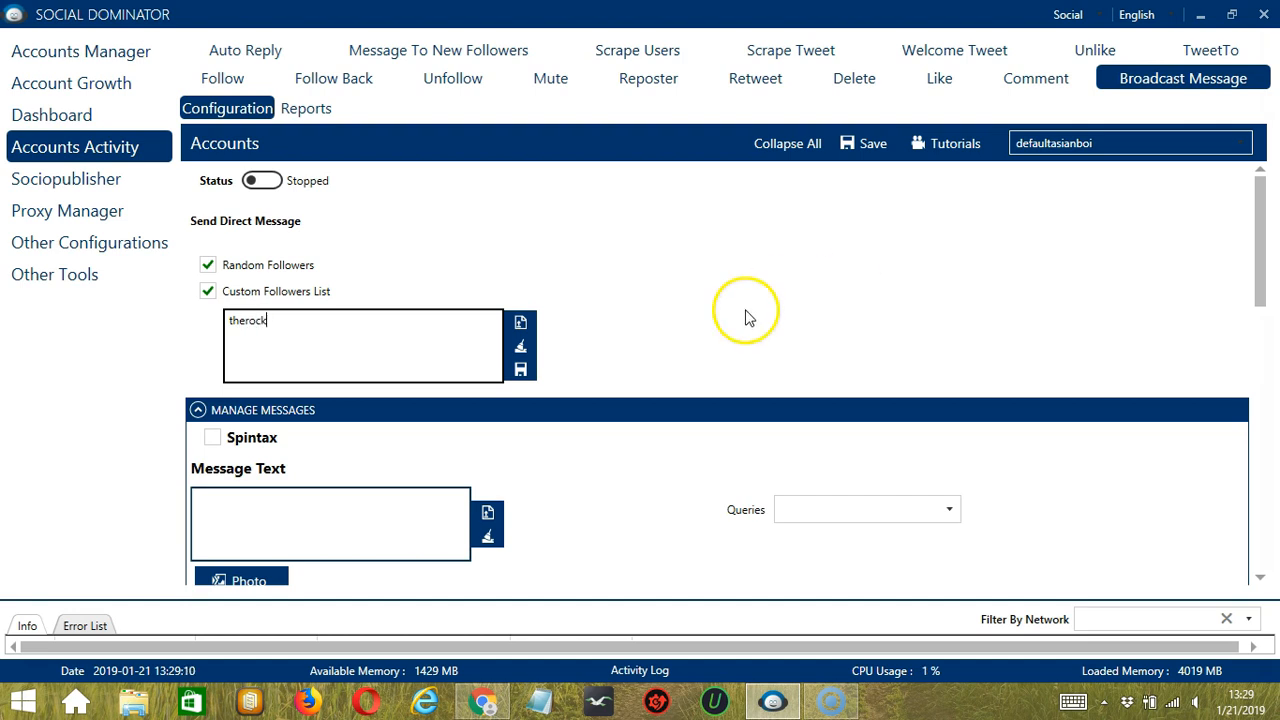
pyautogui.click(522, 346)
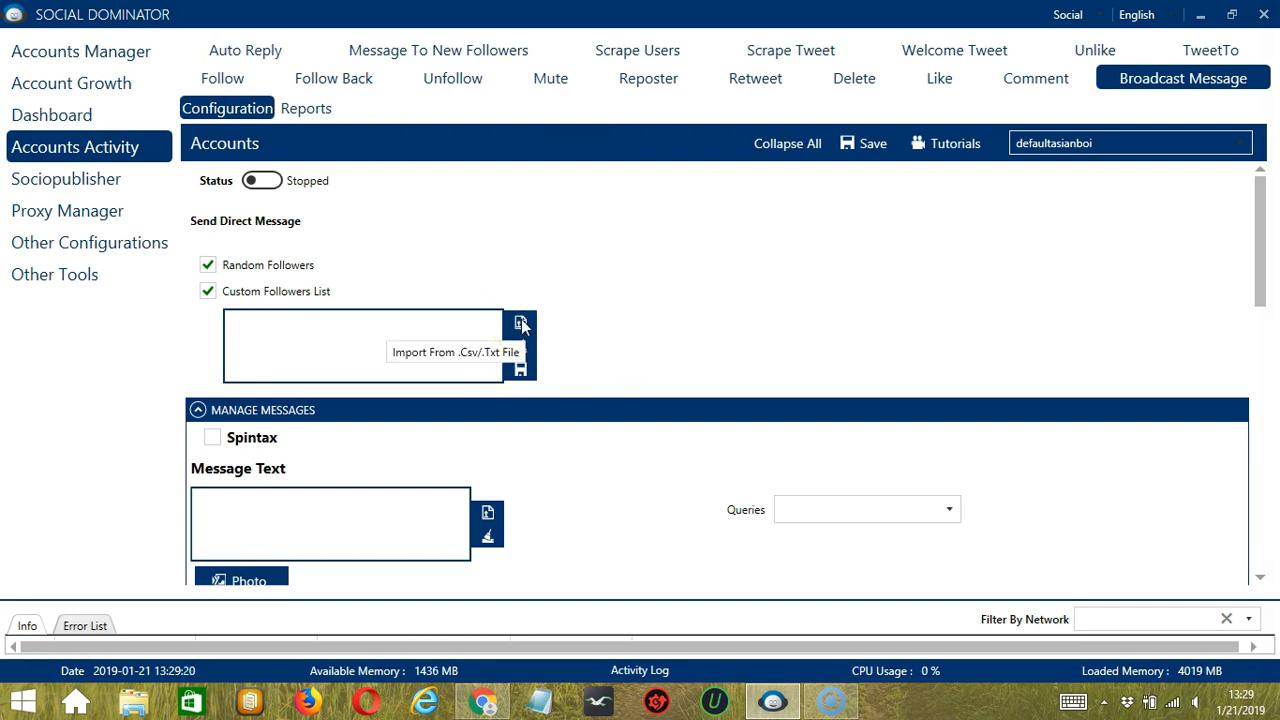
pyautogui.click(521, 325)
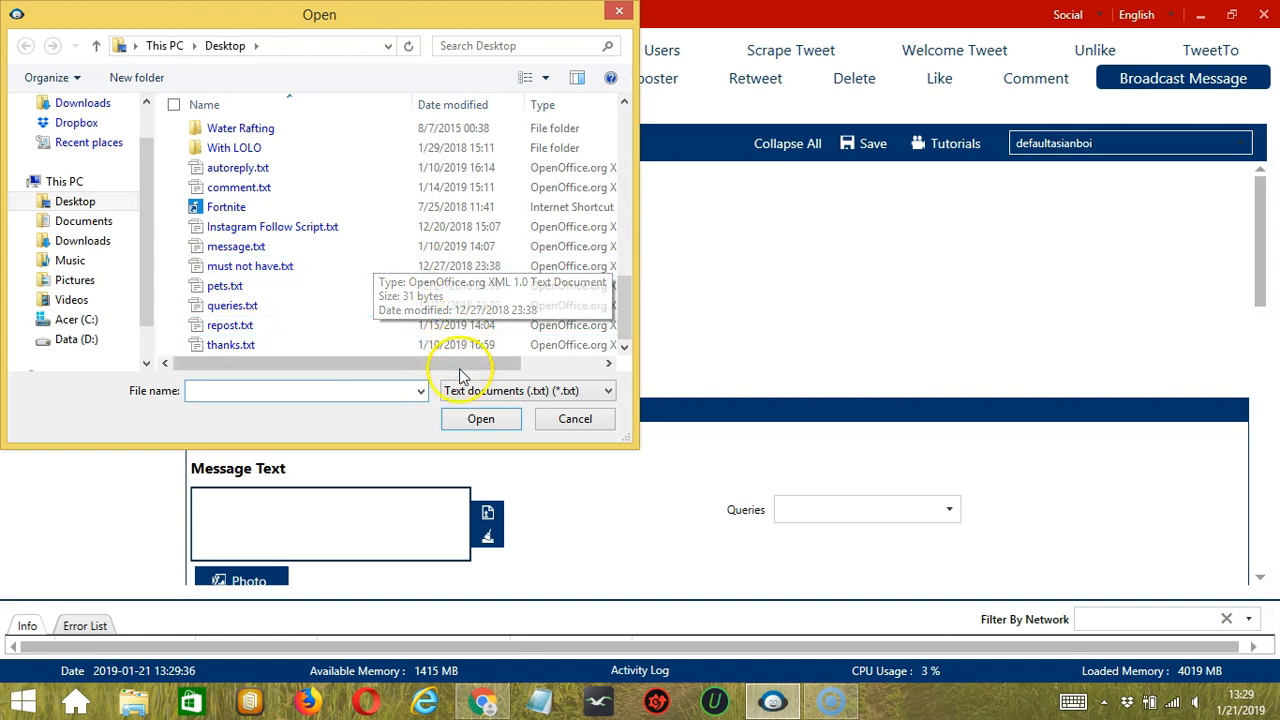
pyautogui.click(568, 422)
# Enter therock in the custom followers list.
pyautogui.click(371, 345)
pyautogui.write('therock')
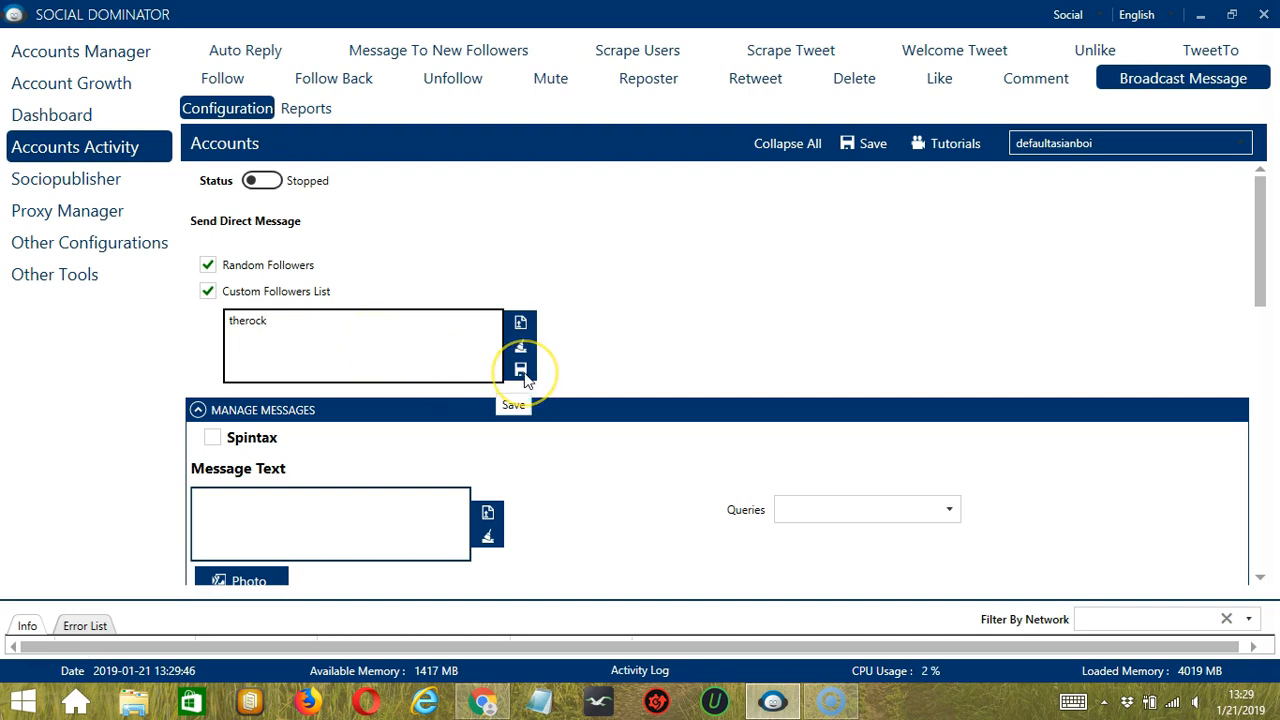
# Write the message text "(Hey | Hello | How are you? | Awesome tweets )" and enable Spintax for it.
pyautogui.scroll(-3, 563, 367)
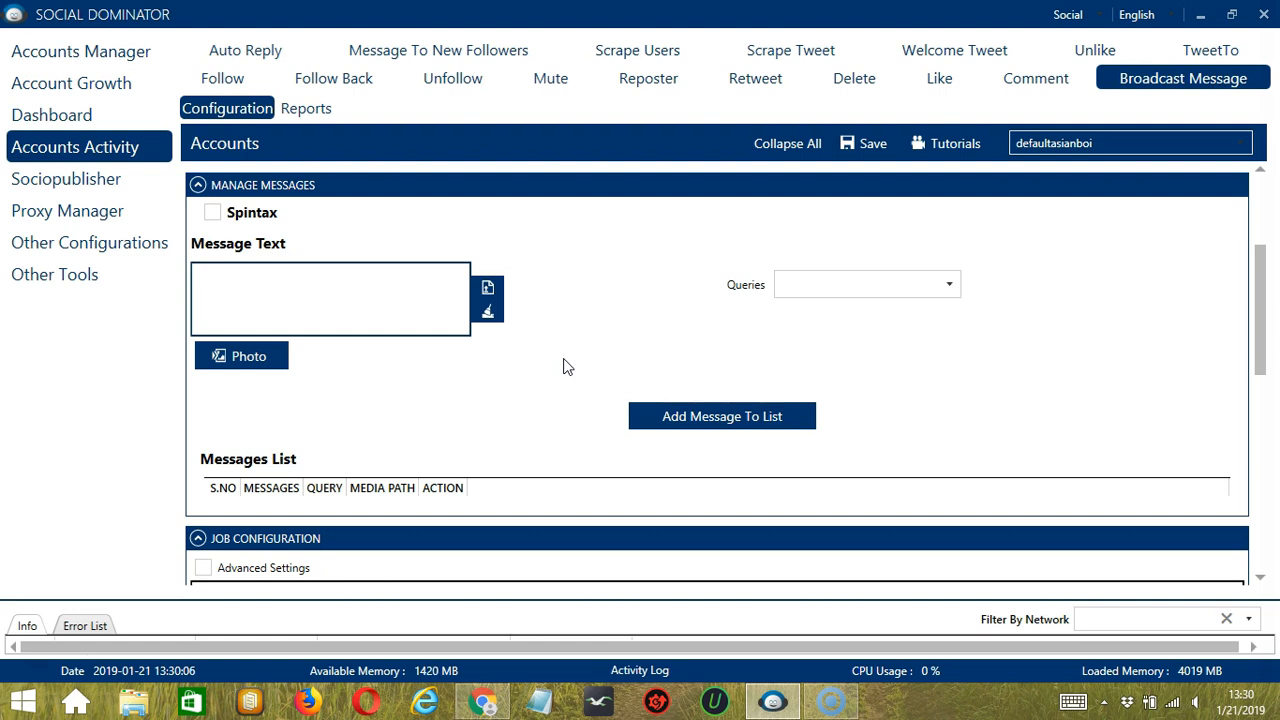
pyautogui.moveTo(258, 218)
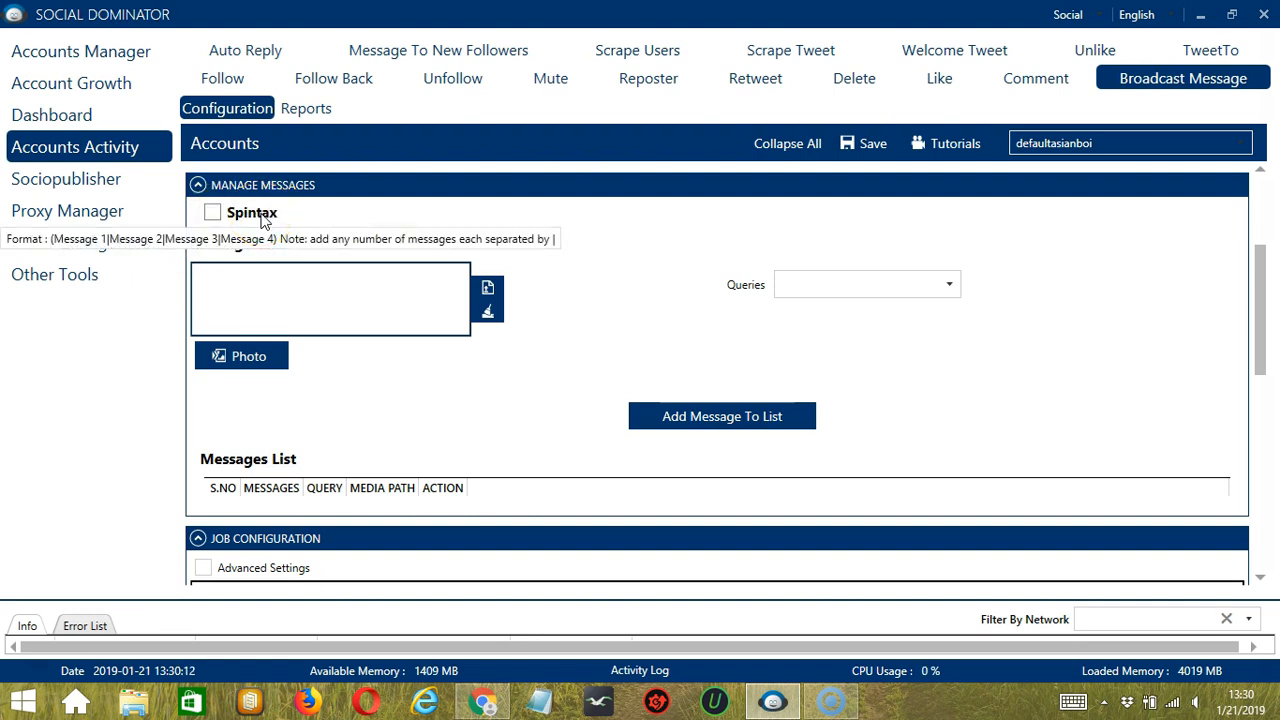
pyautogui.click(267, 226)
pyautogui.click(318, 284)
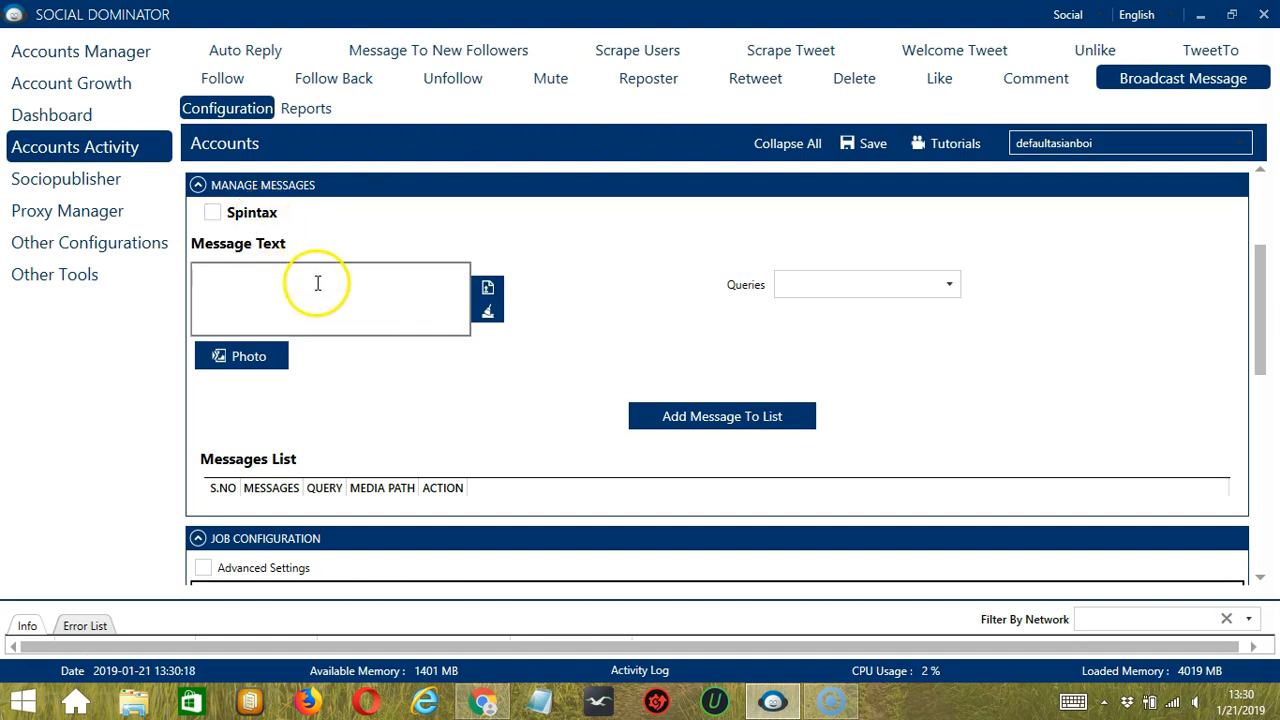
pyautogui.click(318, 283)
pyautogui.click(295, 288)
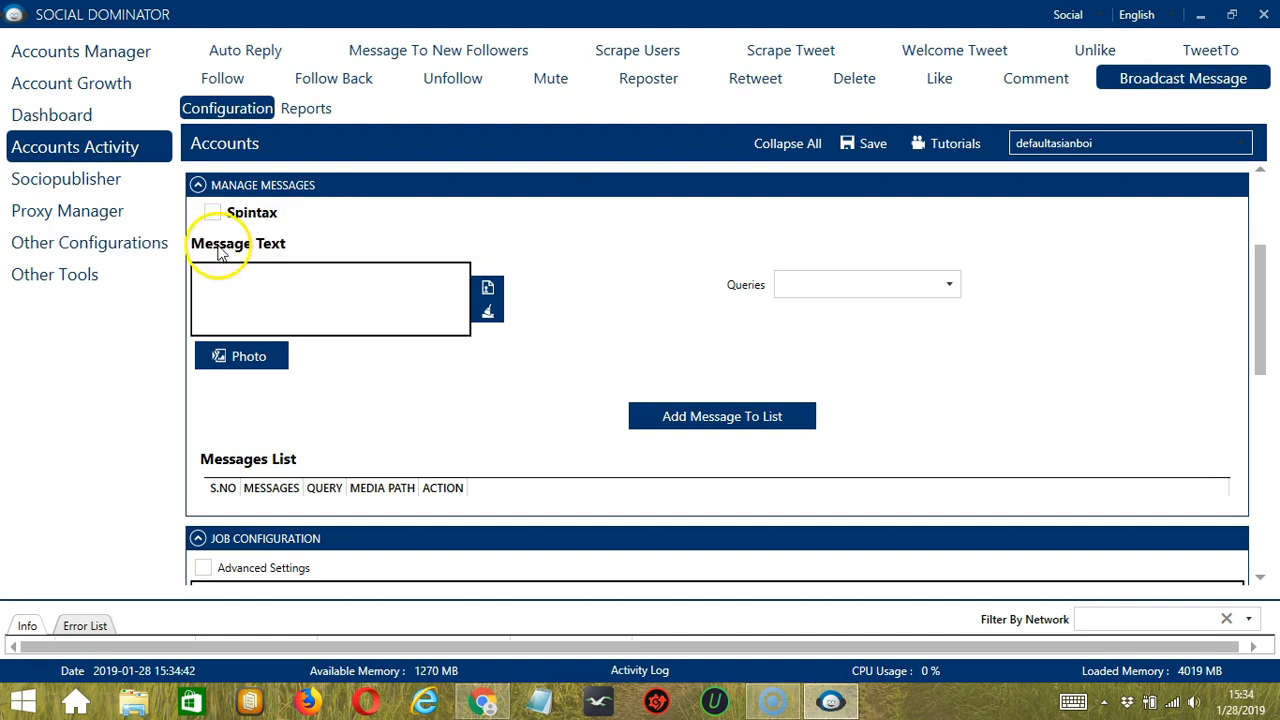
pyautogui.click(228, 281)
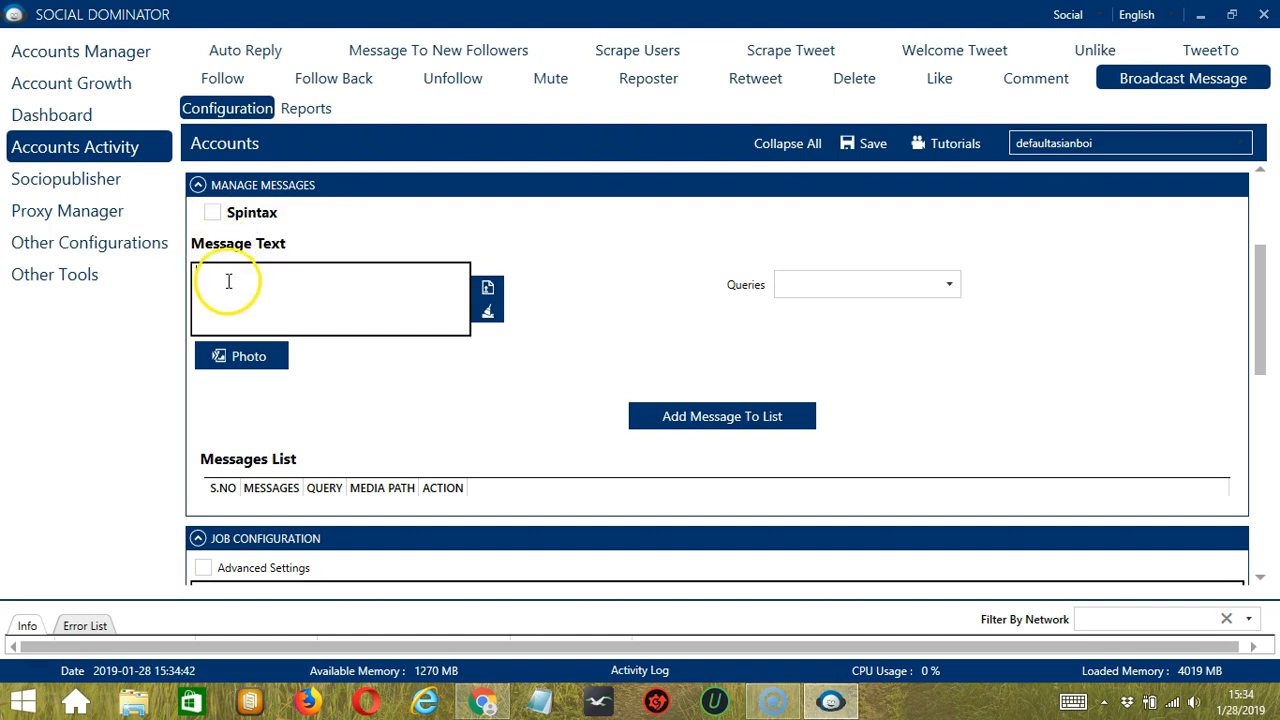
pyautogui.write('(Hey | Hel')
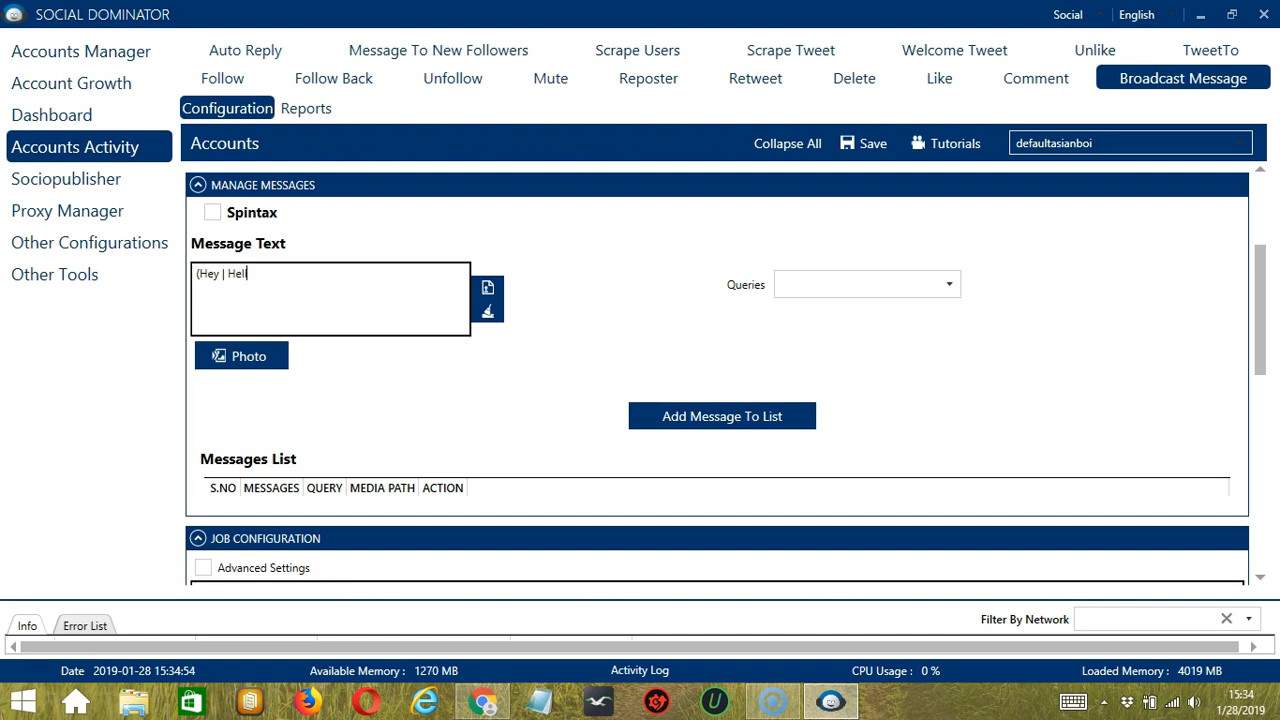
pyautogui.write('lo | How are you?')
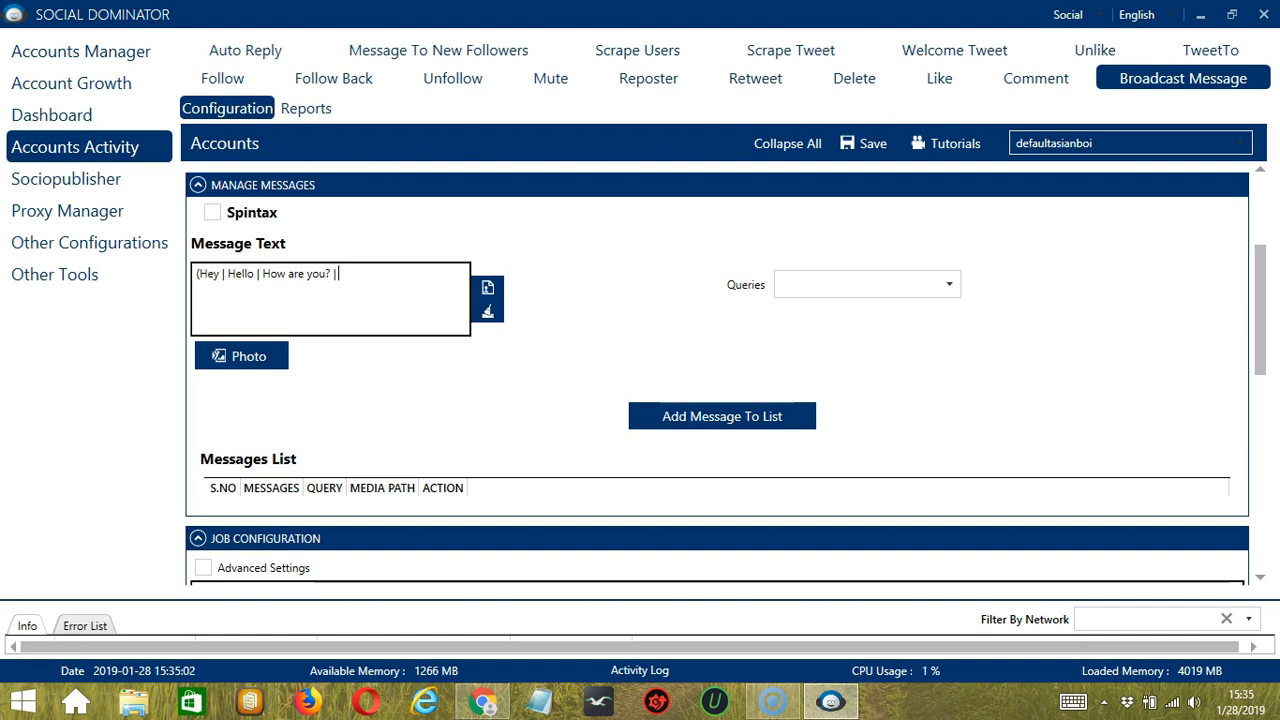
pyautogui.write(' | Awesome ')
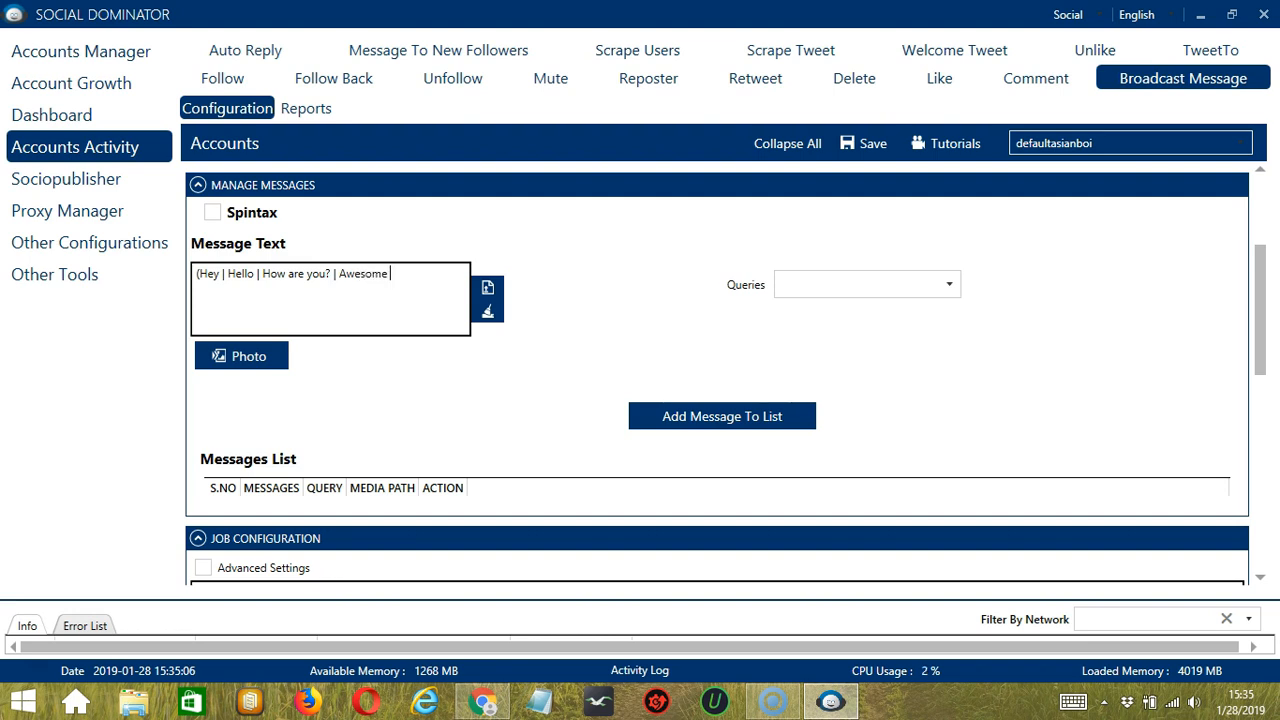
pyautogui.write('tweets')
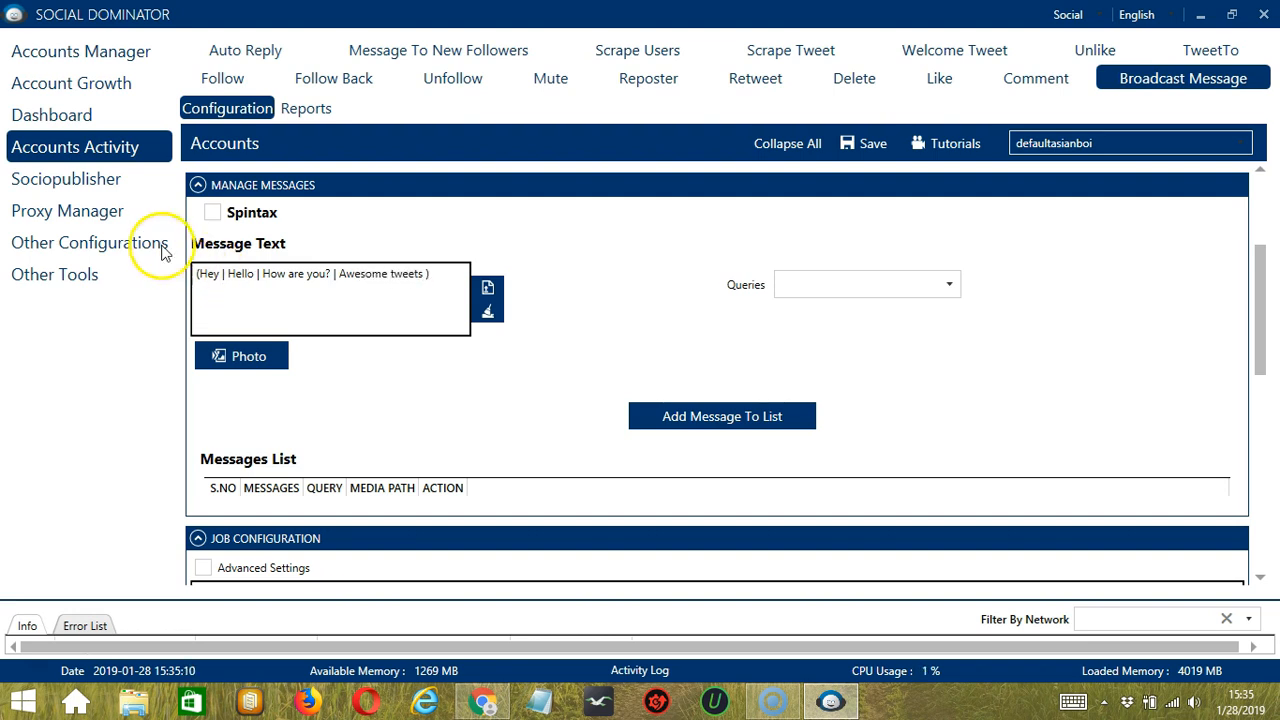
pyautogui.click(211, 214)
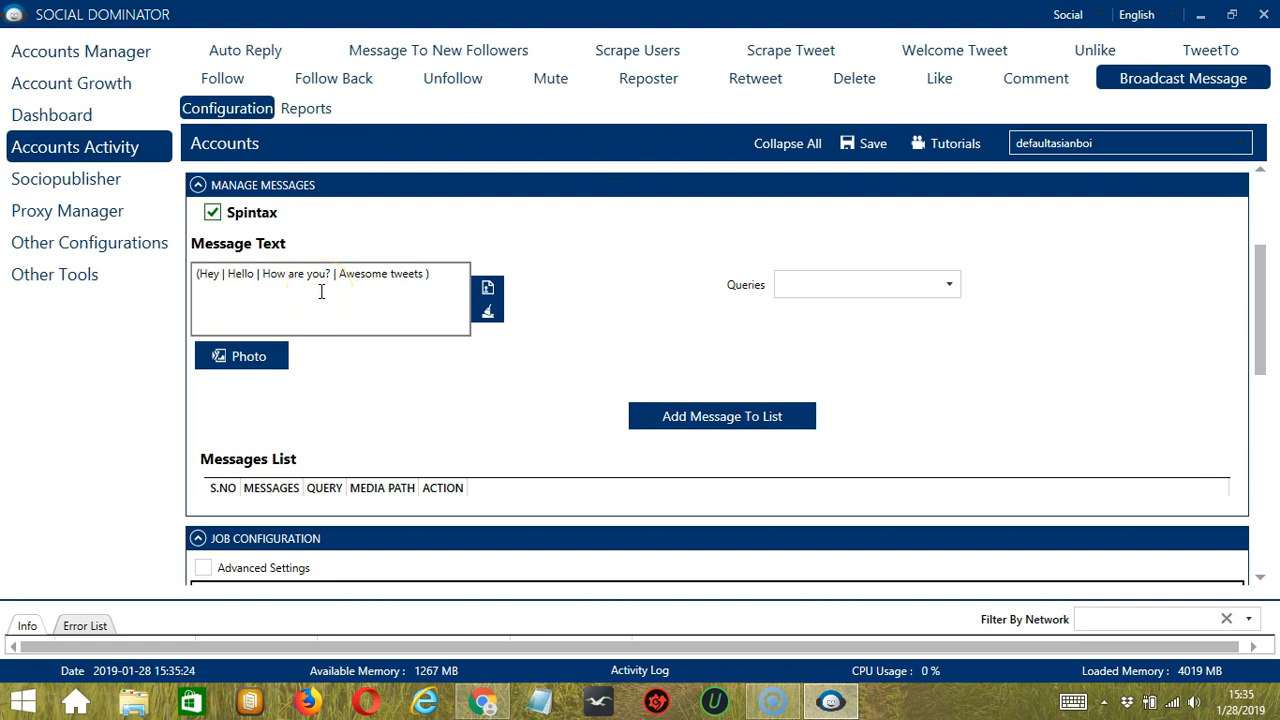
pyautogui.click(340, 290)
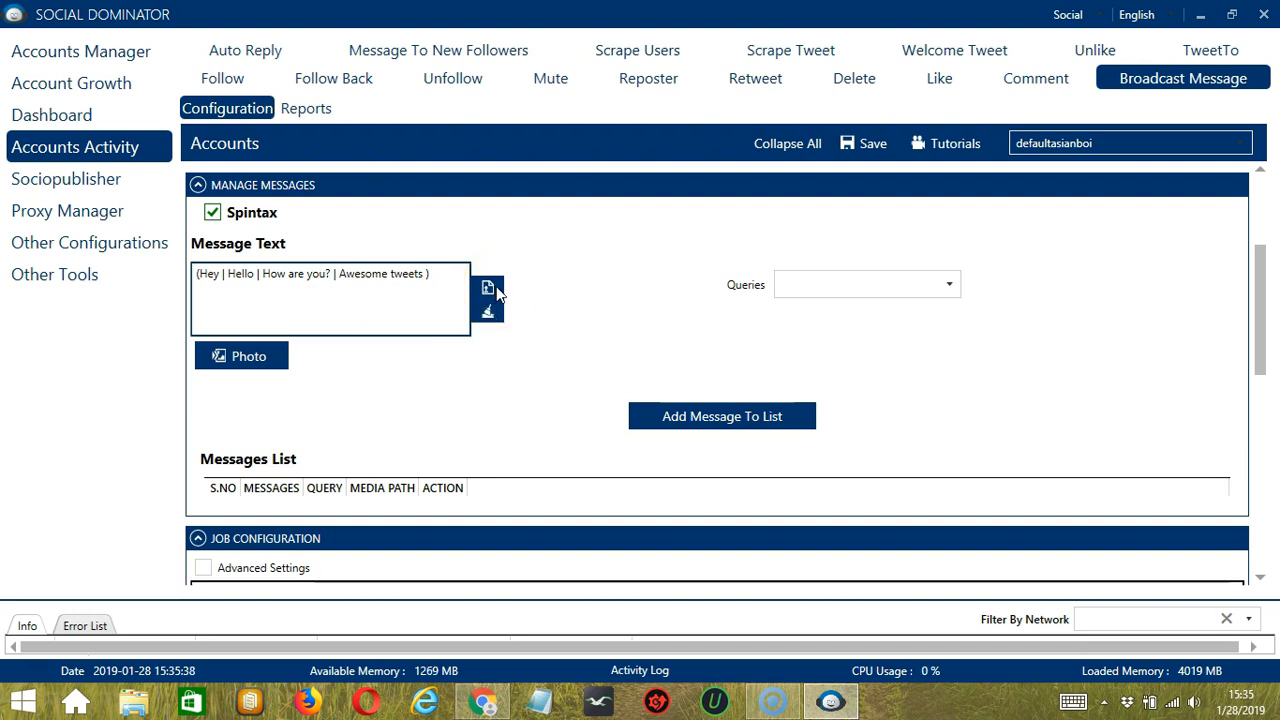
pyautogui.click(268, 362)
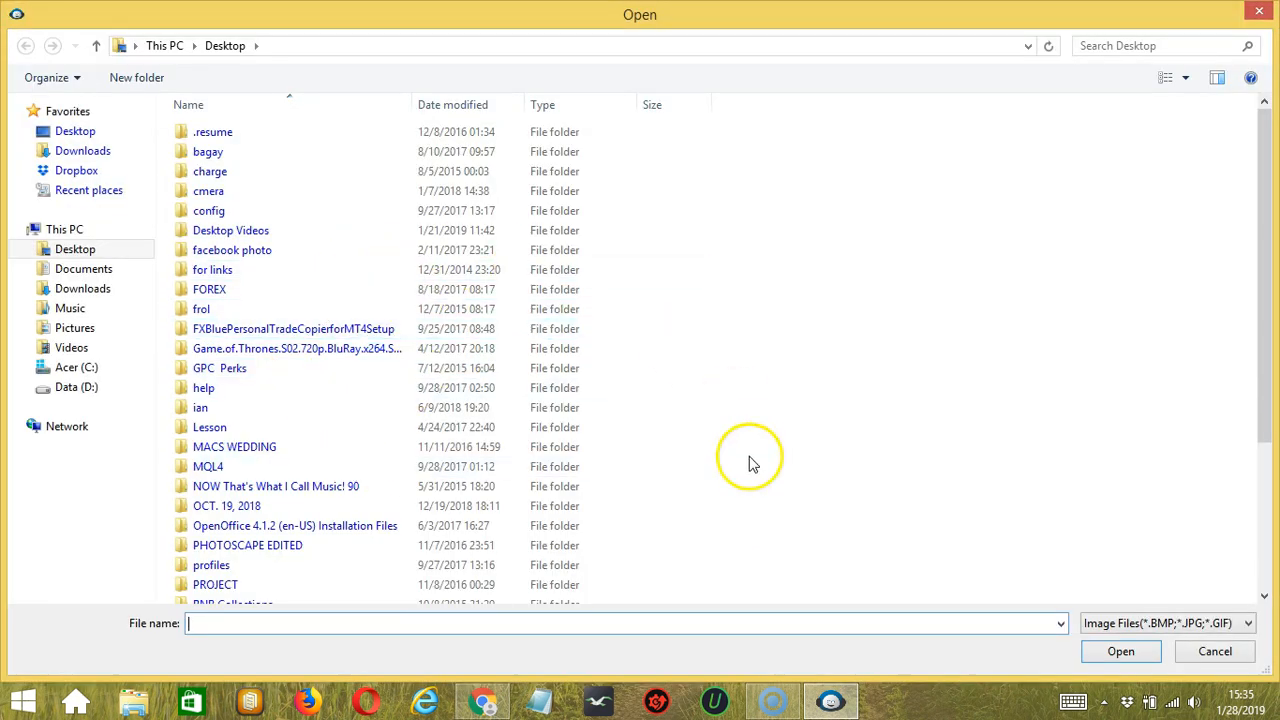
pyautogui.click(1196, 652)
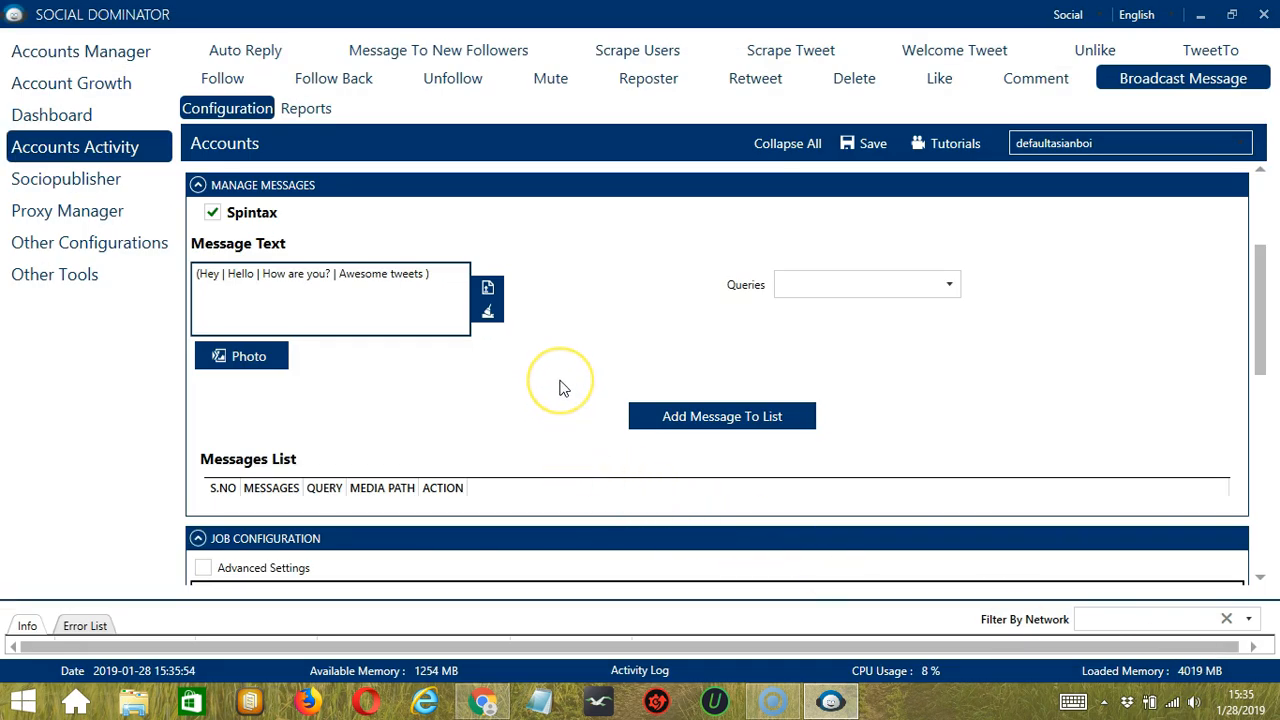
# Assign the message to the Random Follower query.
pyautogui.click(836, 285)
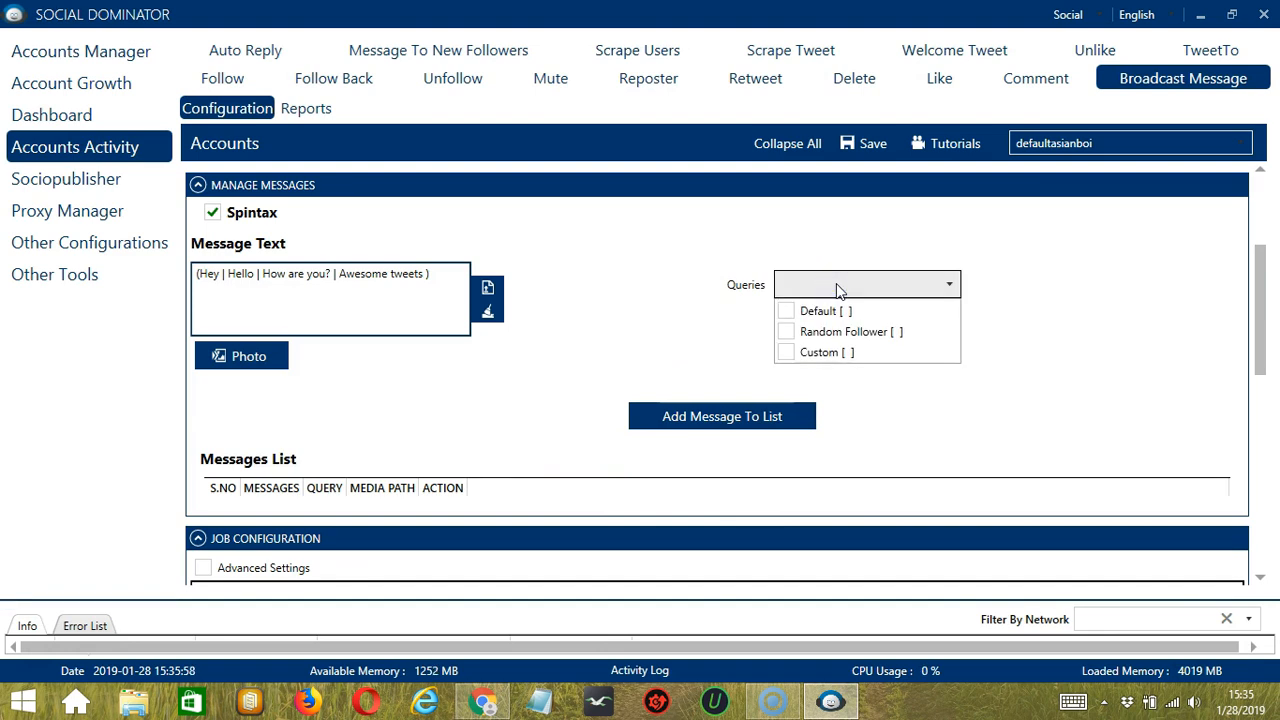
pyautogui.click(866, 310)
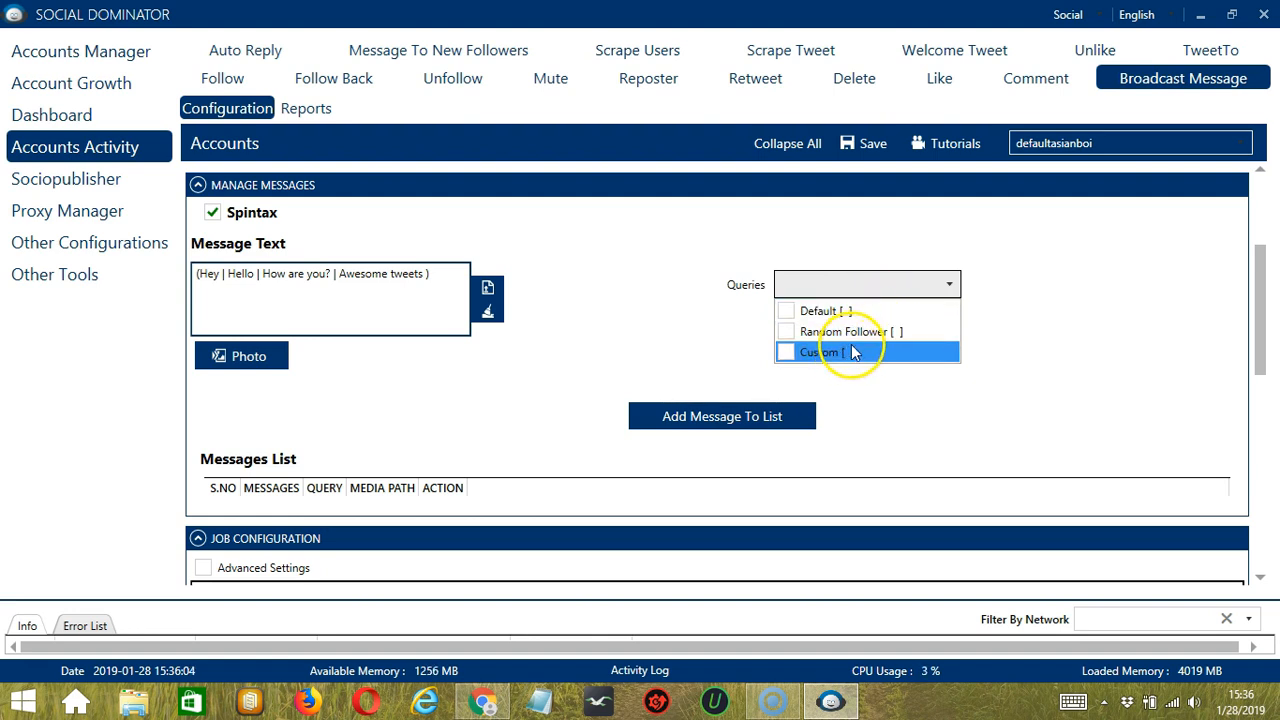
pyautogui.click(1263, 174)
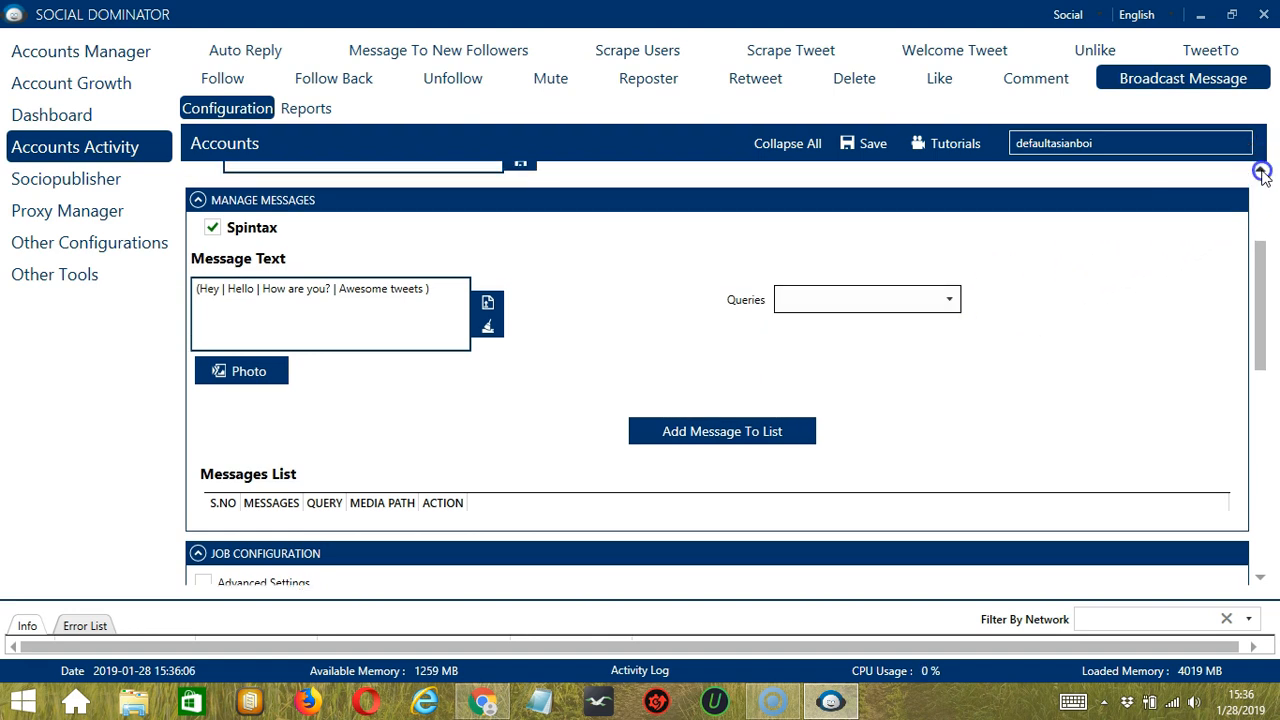
pyautogui.click(900, 385)
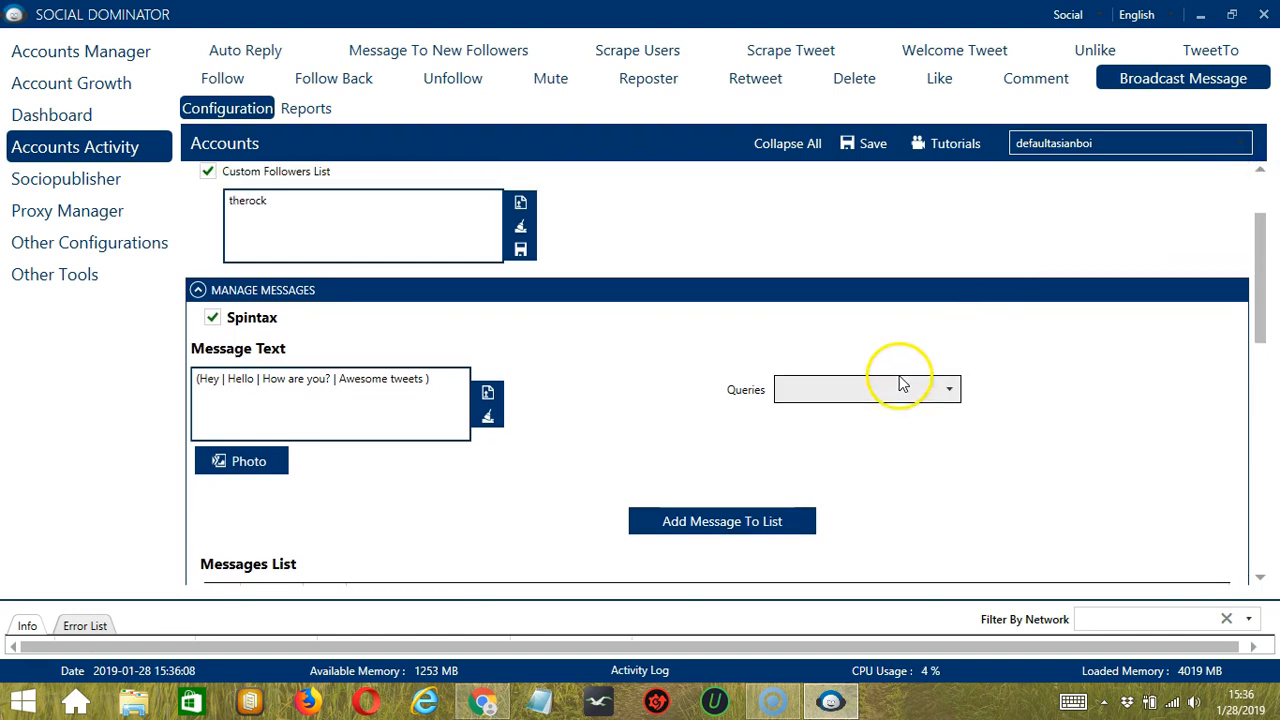
pyautogui.click(828, 440)
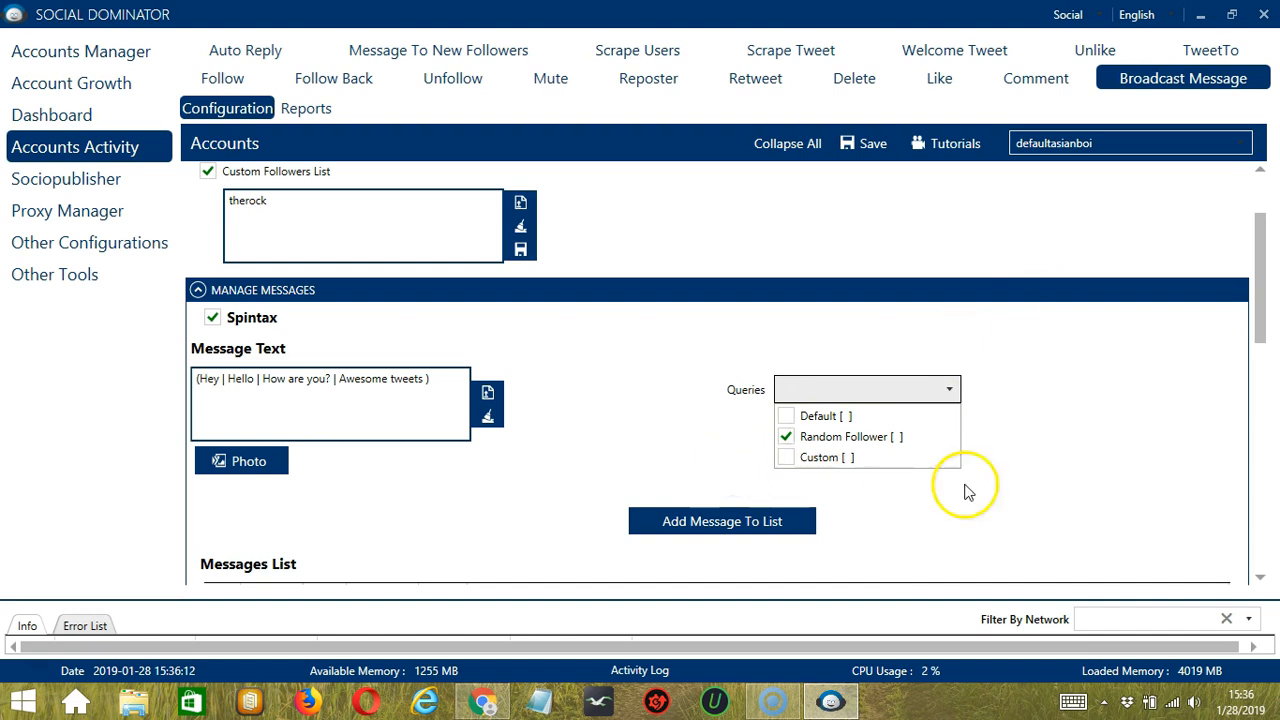
# Add the composed message to the Messages List.
pyautogui.click(1263, 582)
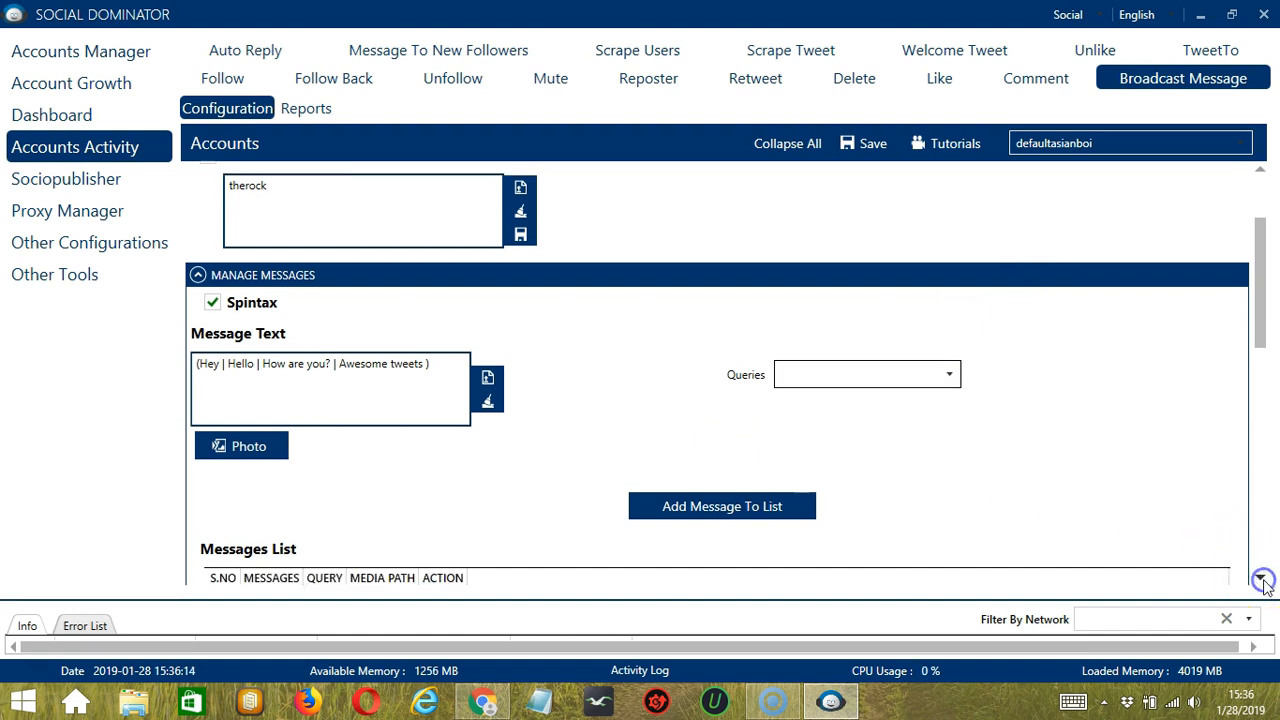
pyautogui.click(1263, 582)
pyautogui.click(788, 478)
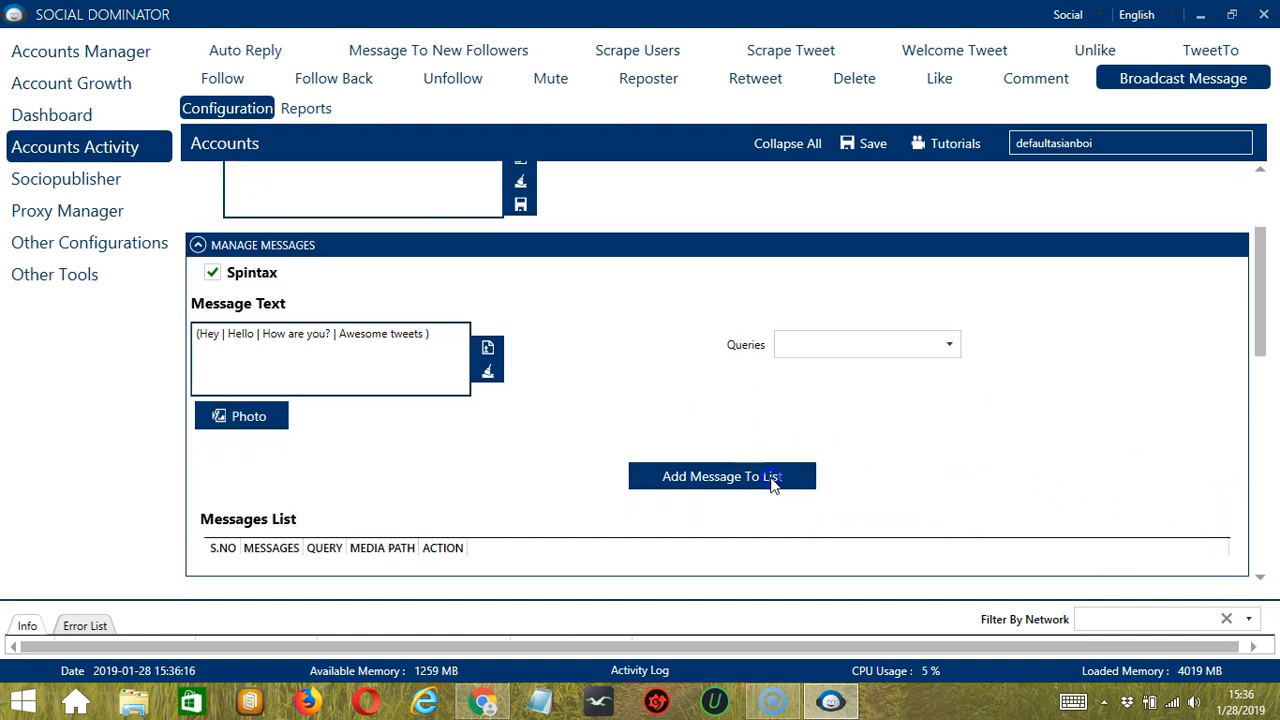
# Examine the added message's text and query in the Messages List and open its action options.
pyautogui.click(1262, 578)
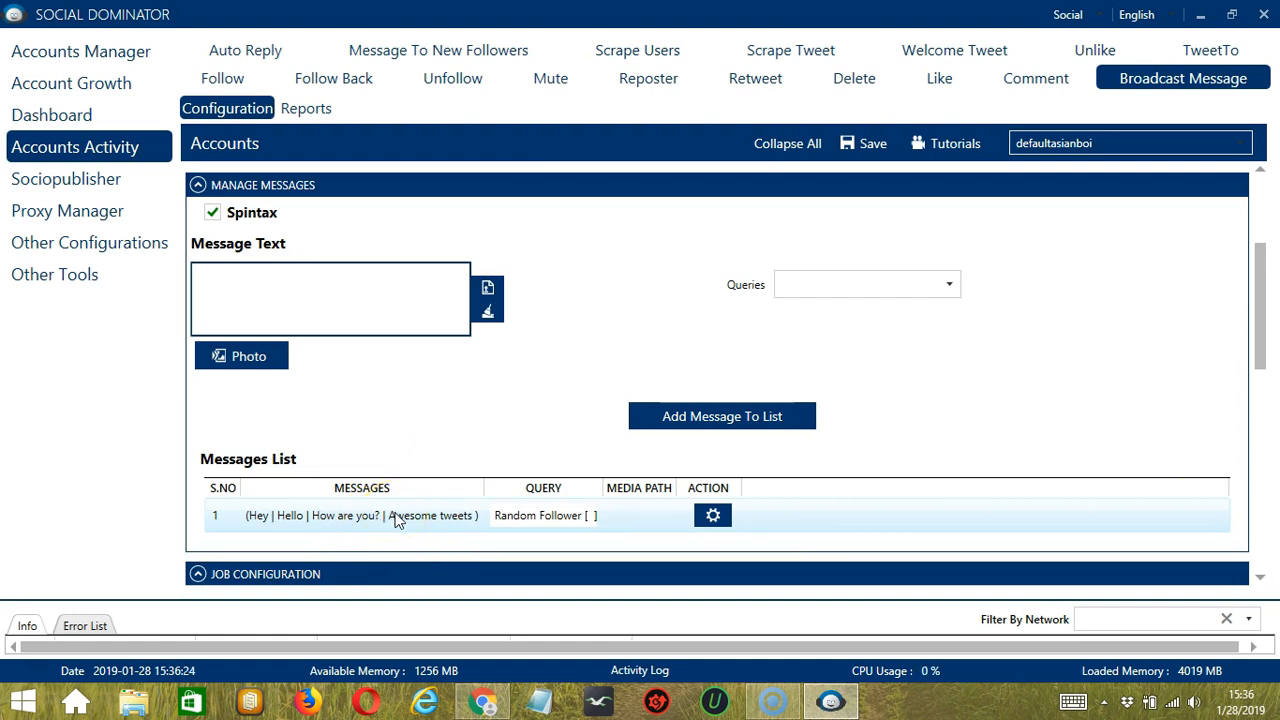
pyautogui.click(520, 515)
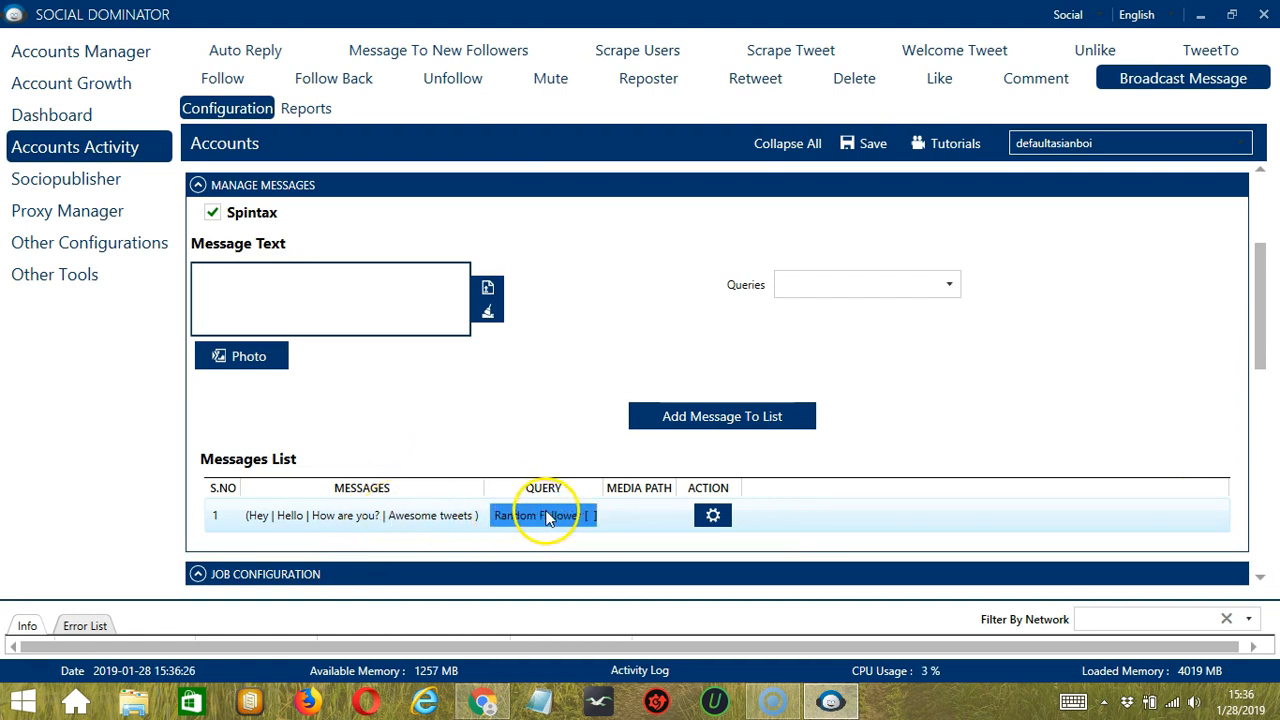
pyautogui.click(712, 515)
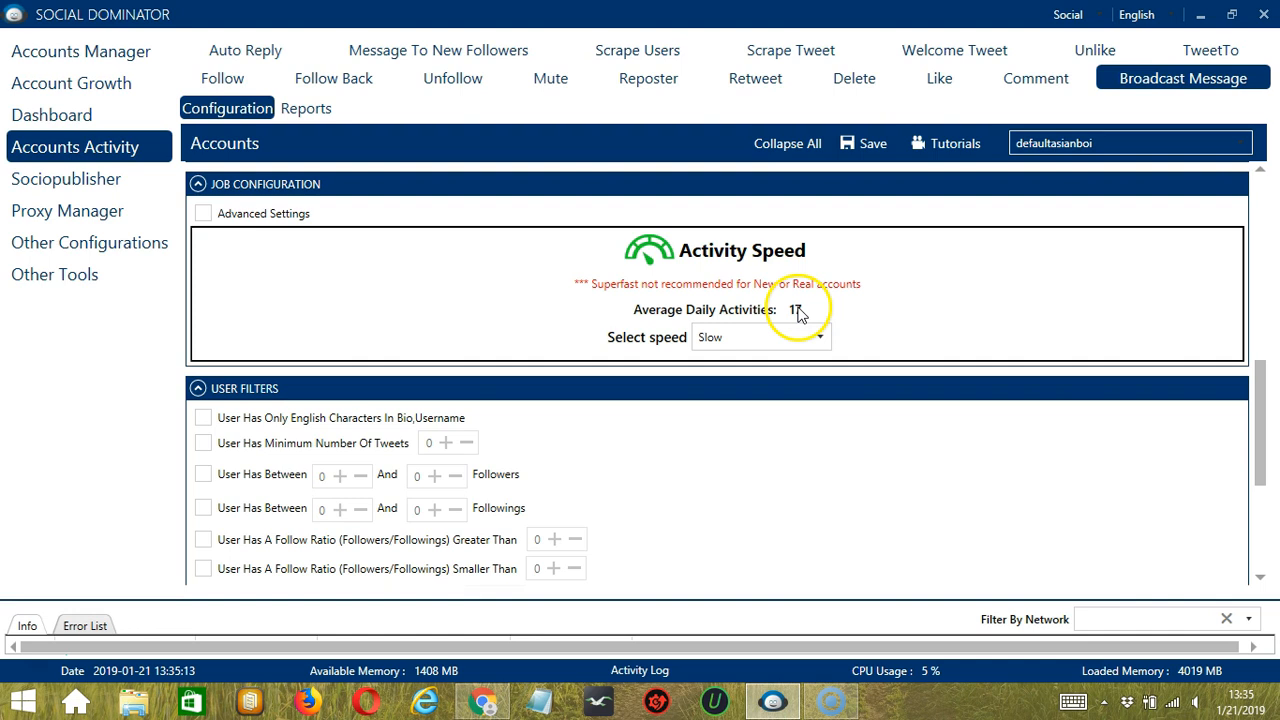
# Try the Medium and Fast activity speeds, and set the speed to Superfast.
pyautogui.click(750, 337)
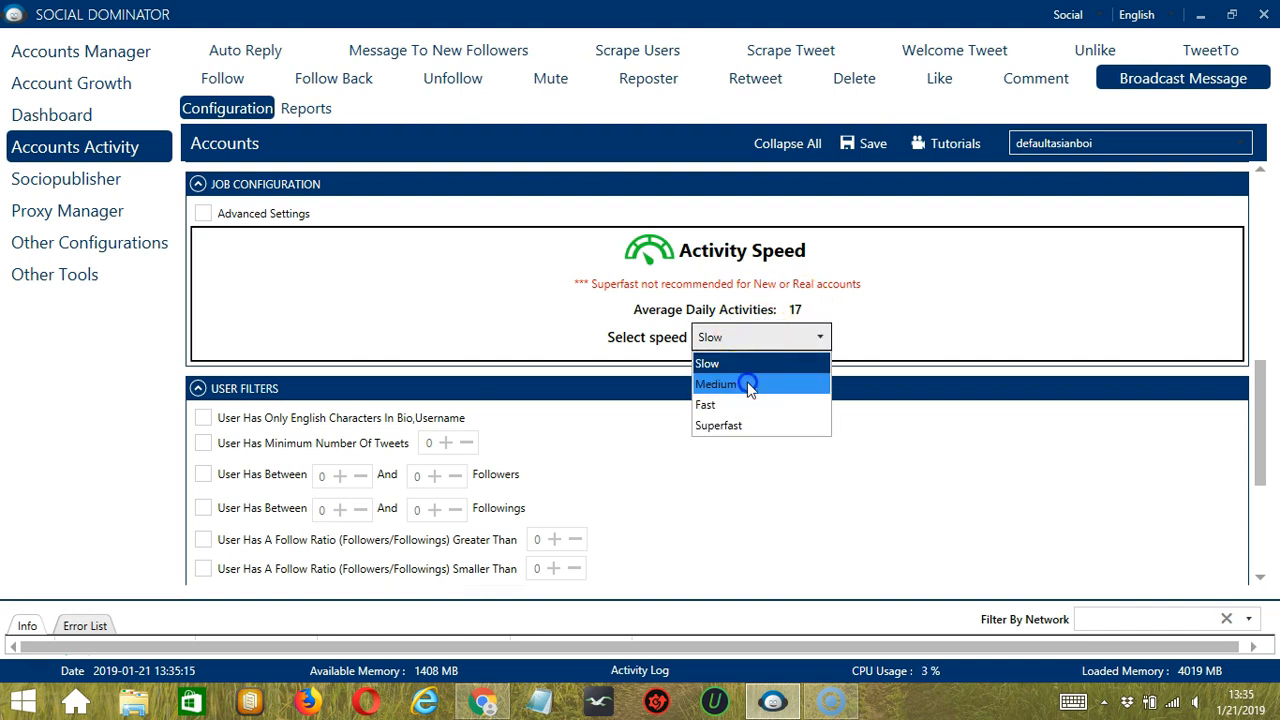
pyautogui.click(750, 386)
pyautogui.click(771, 337)
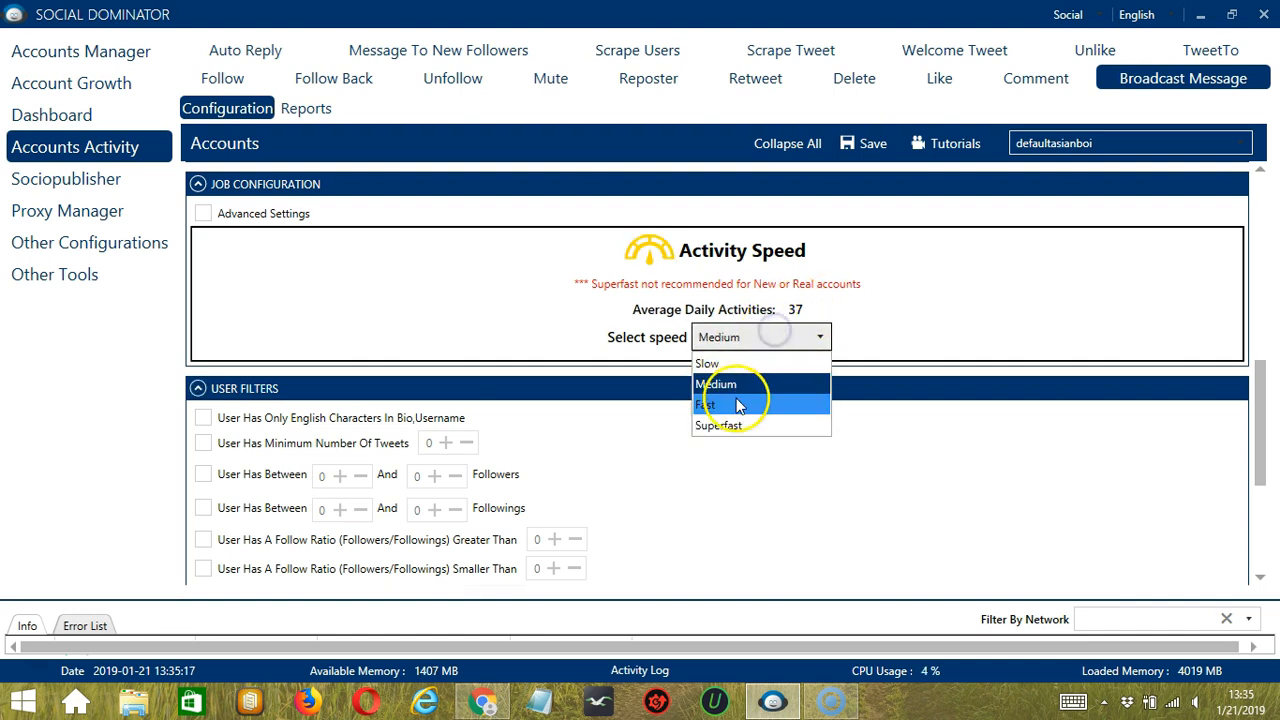
pyautogui.click(738, 404)
pyautogui.click(786, 335)
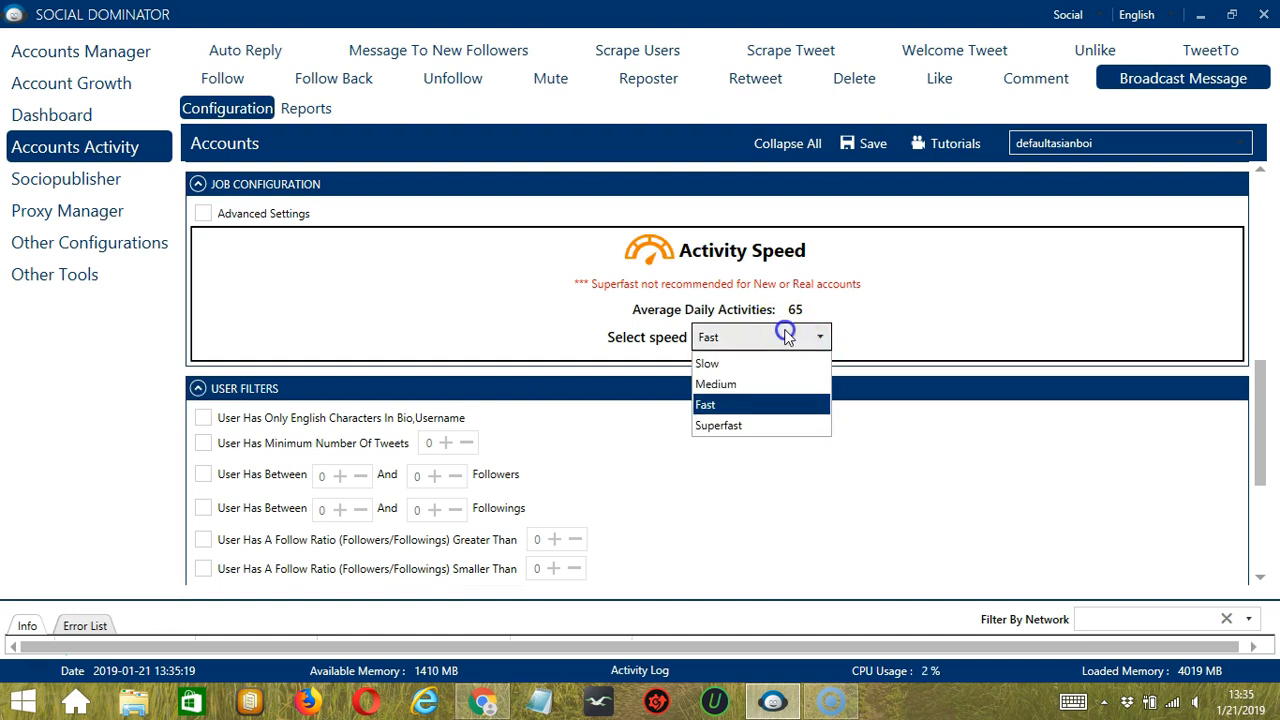
pyautogui.click(714, 426)
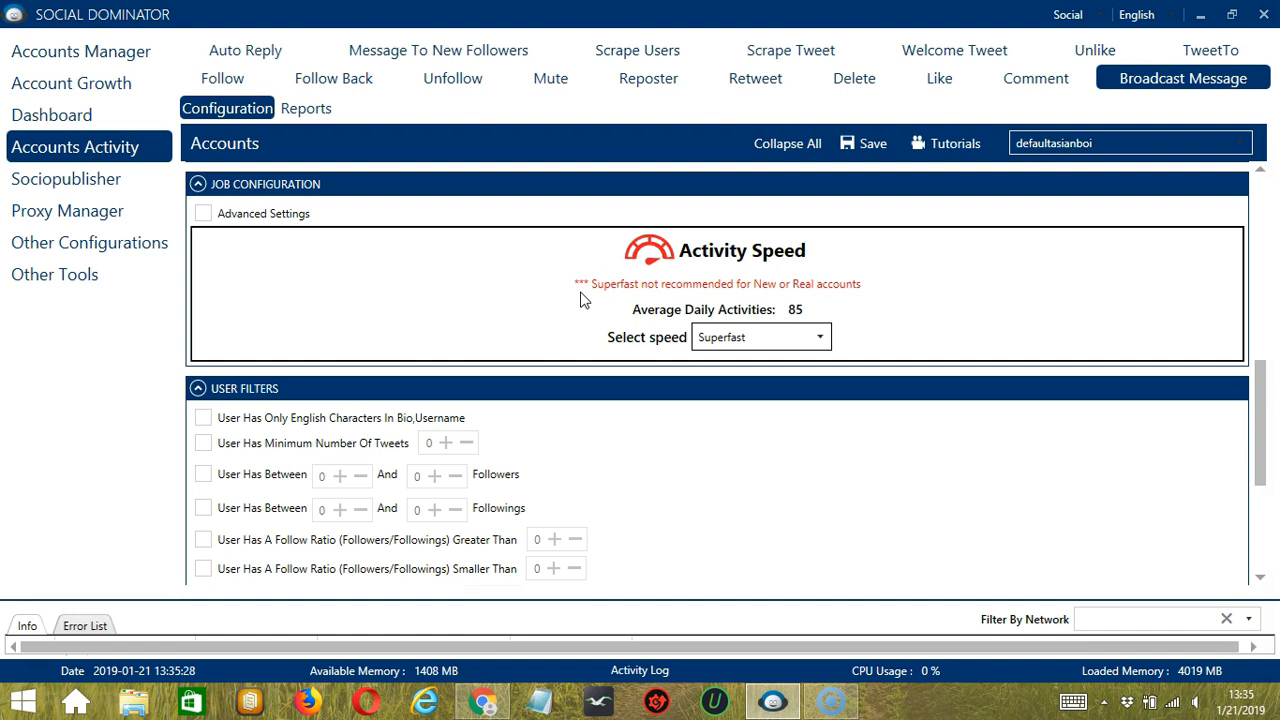
# Enable the advanced job settings and the option to increase the number of messages each day.
pyautogui.click(203, 215)
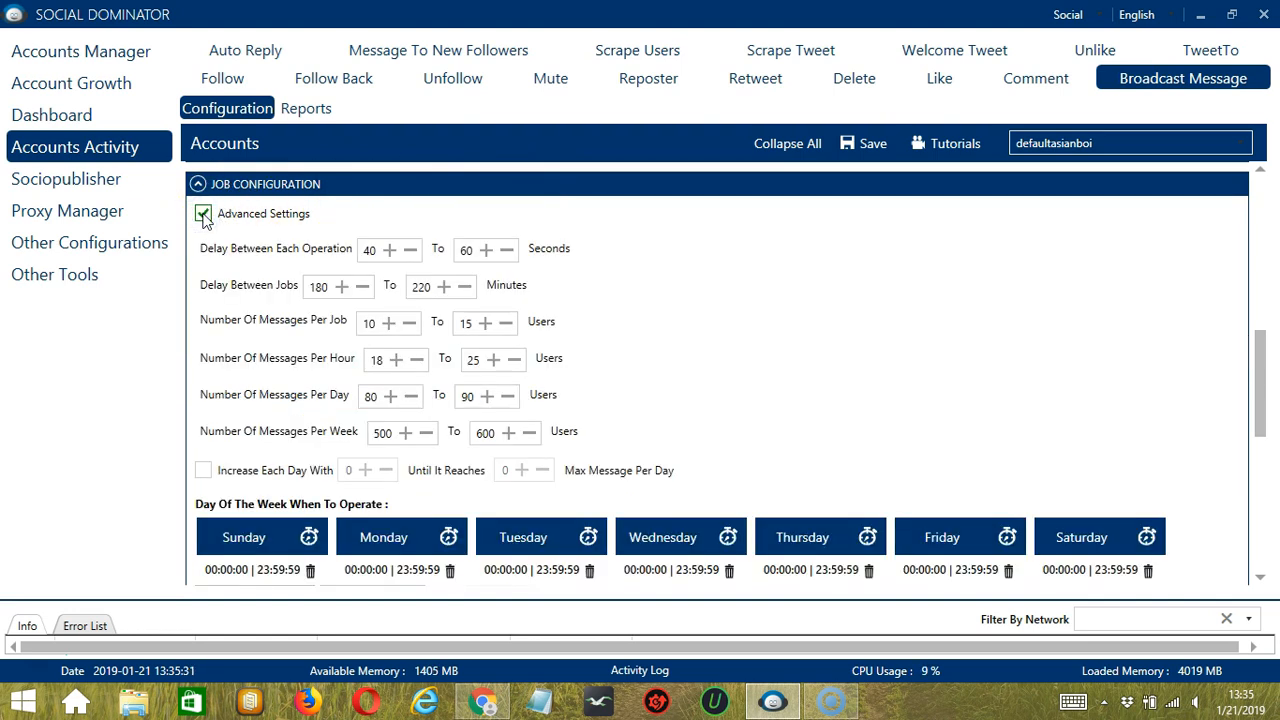
pyautogui.click(249, 260)
pyautogui.click(251, 264)
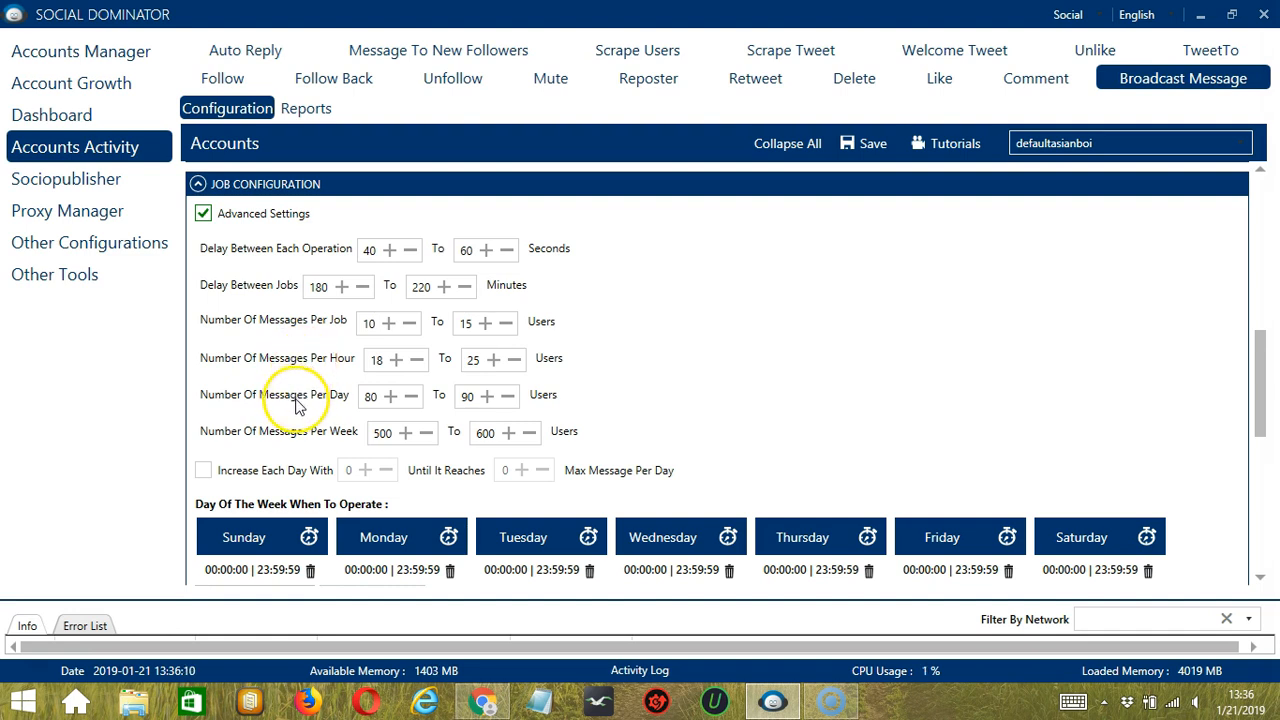
pyautogui.click(203, 470)
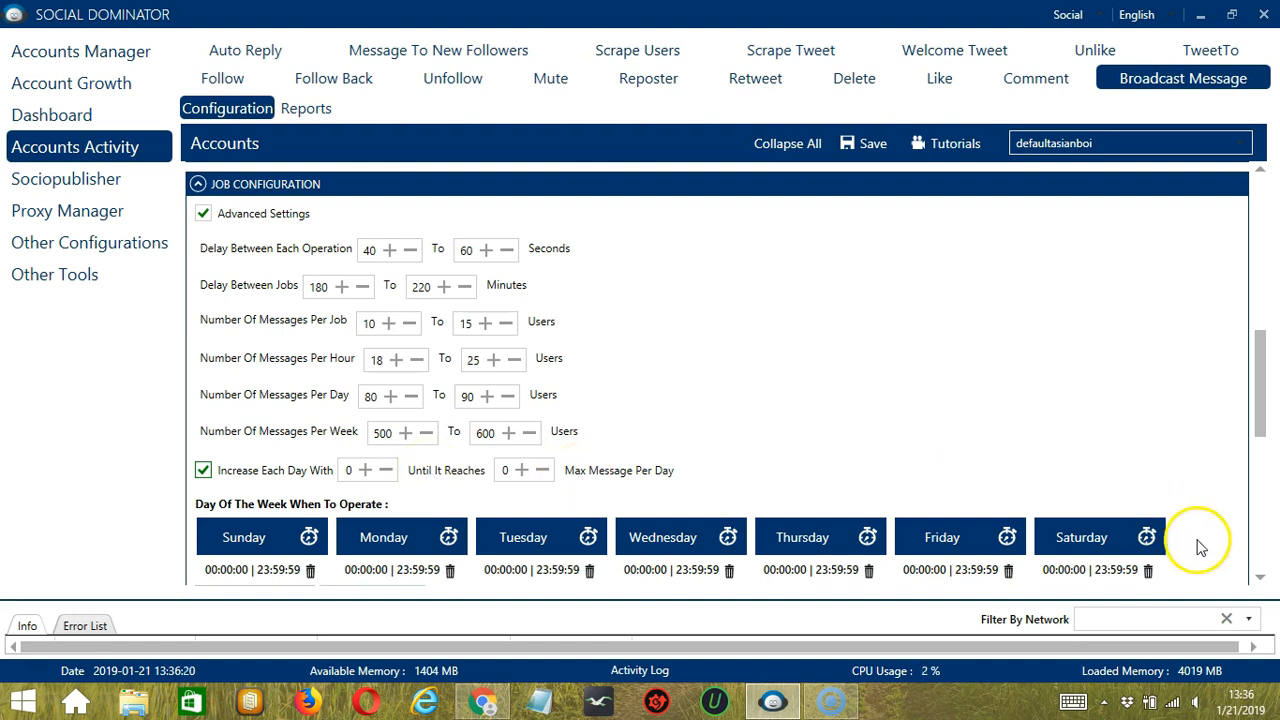
# Replace Monday's operating interval with one from 12:00:00 AM to 1:59:59 AM.
pyautogui.click(1260, 578)
pyautogui.scroll(-3, 1260, 580)
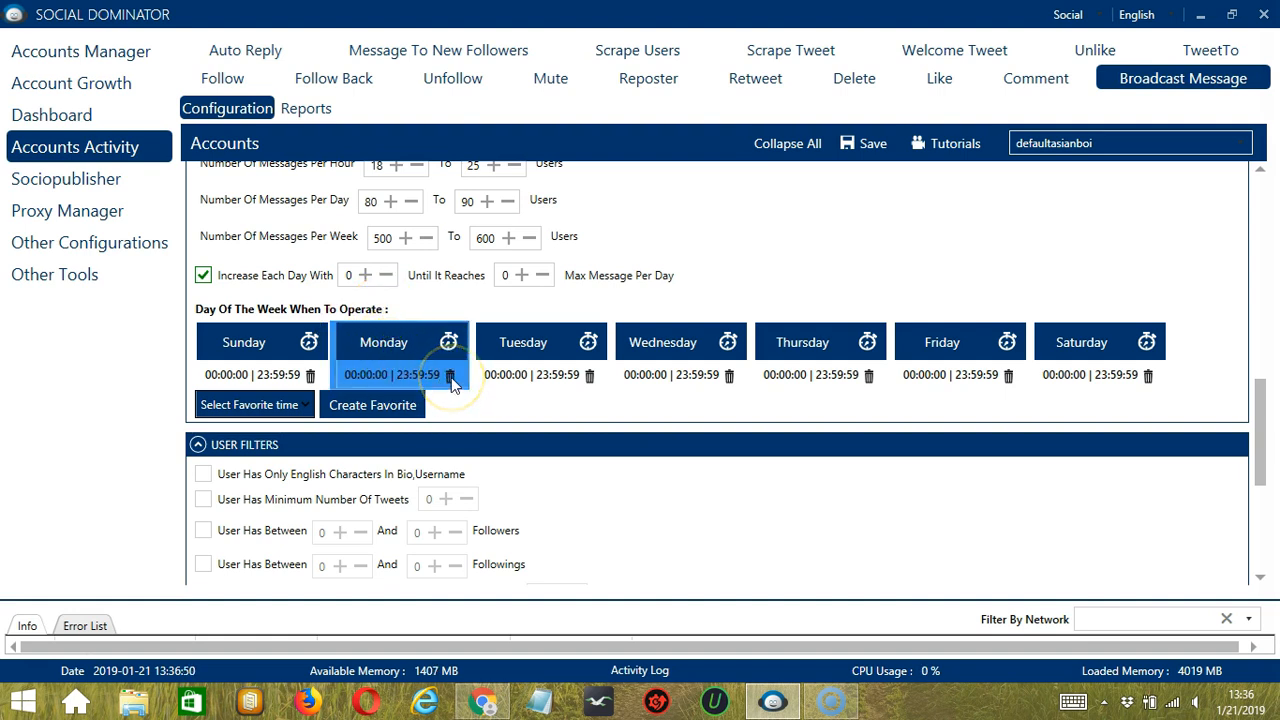
pyautogui.click(450, 376)
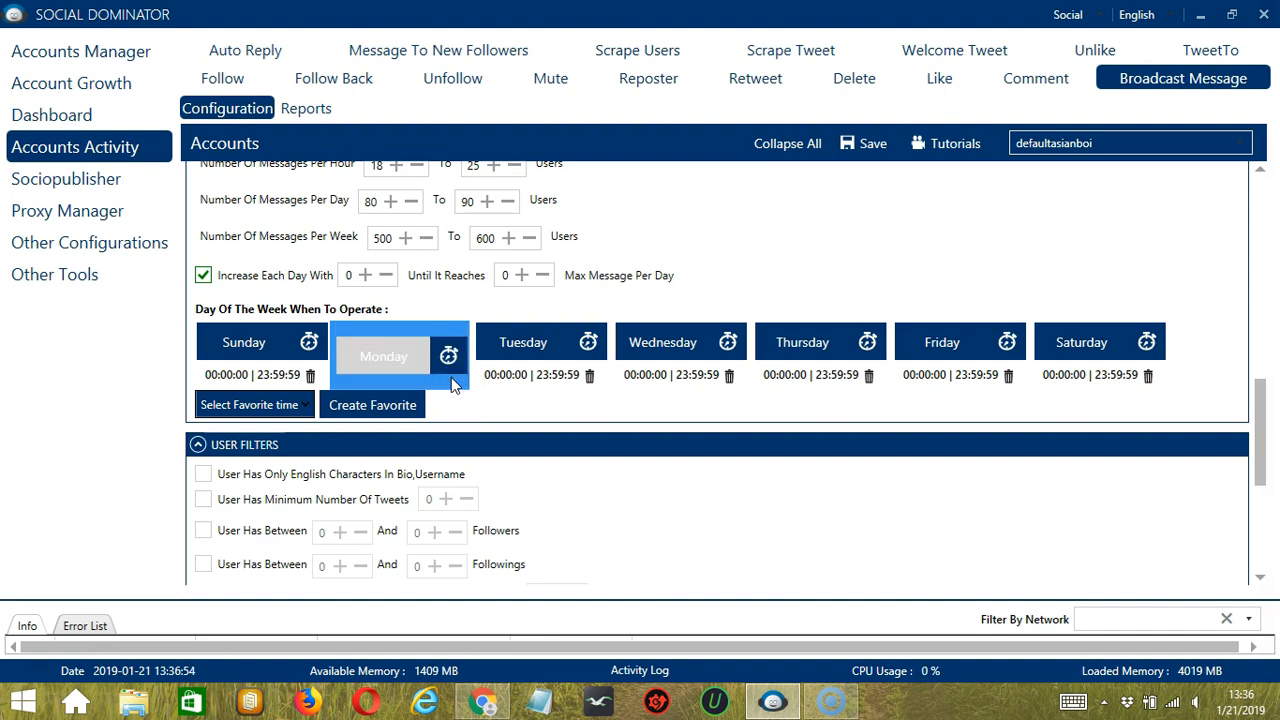
pyautogui.click(400, 356)
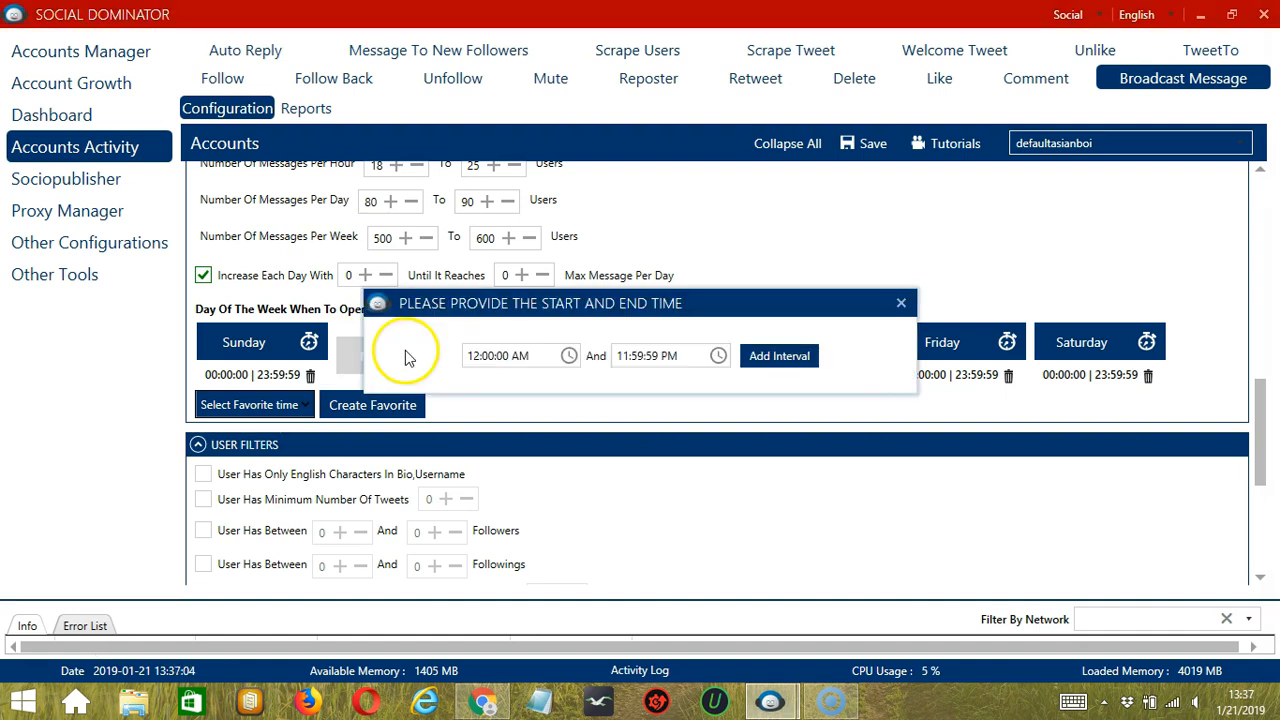
pyautogui.click(663, 356)
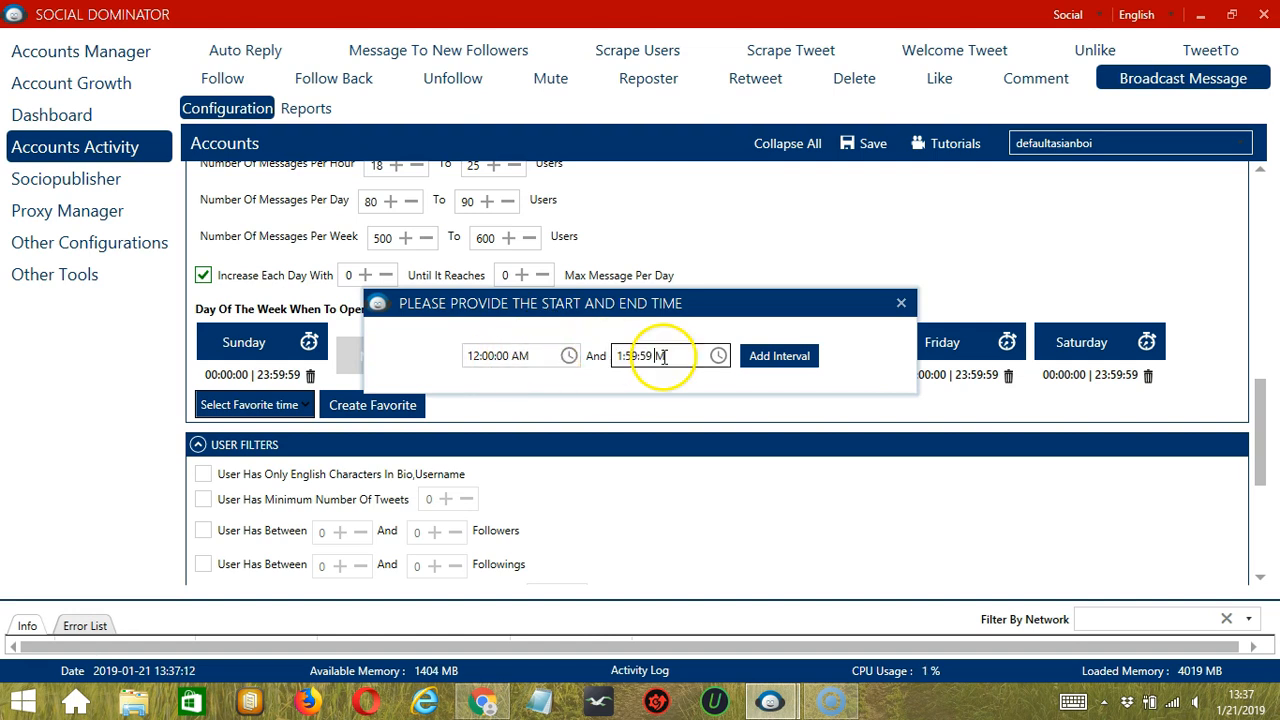
pyautogui.click(771, 357)
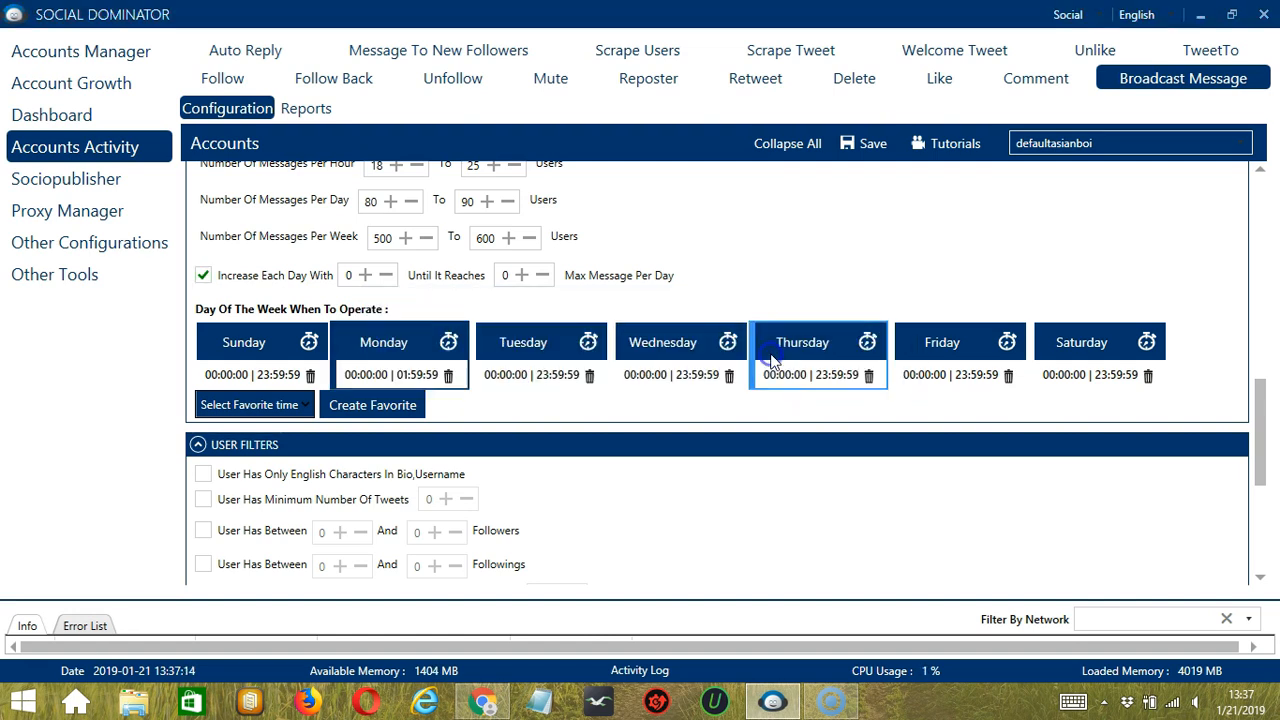
# Add a second Monday operating interval from 2:00:00 AM to 11:59:59 PM.
pyautogui.click(405, 345)
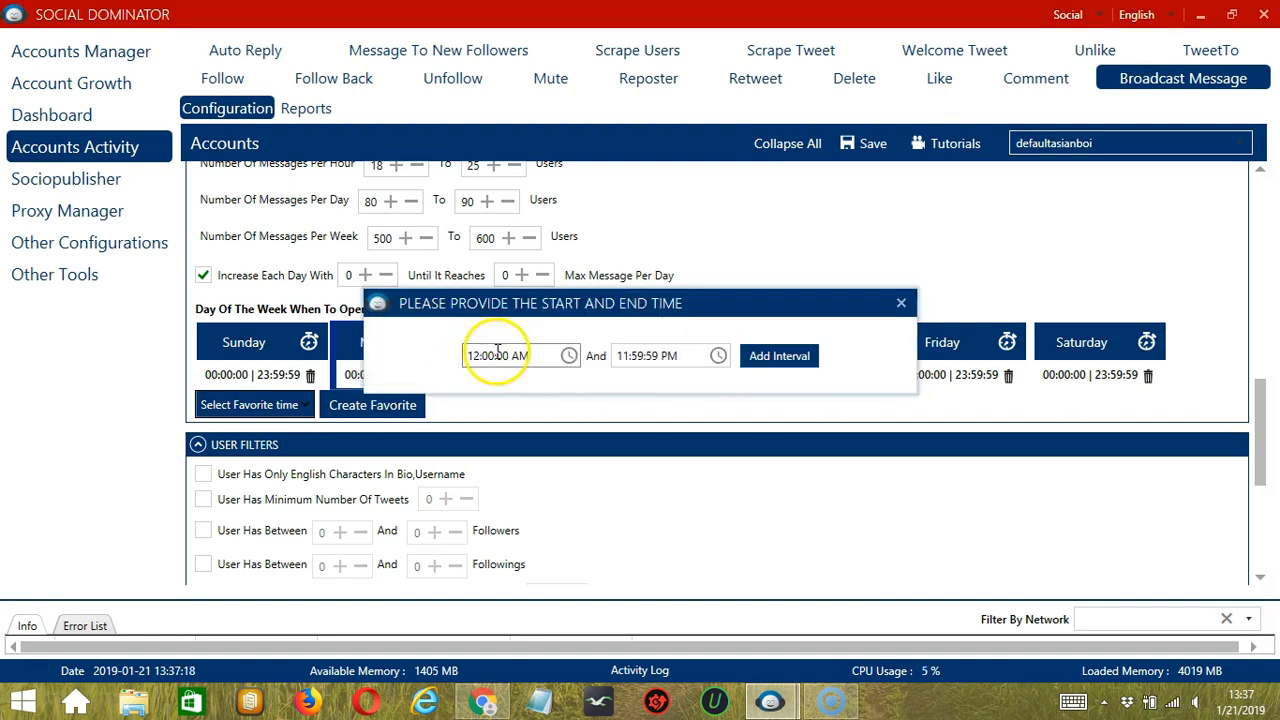
pyautogui.click(473, 355)
pyautogui.press('BackSpace')
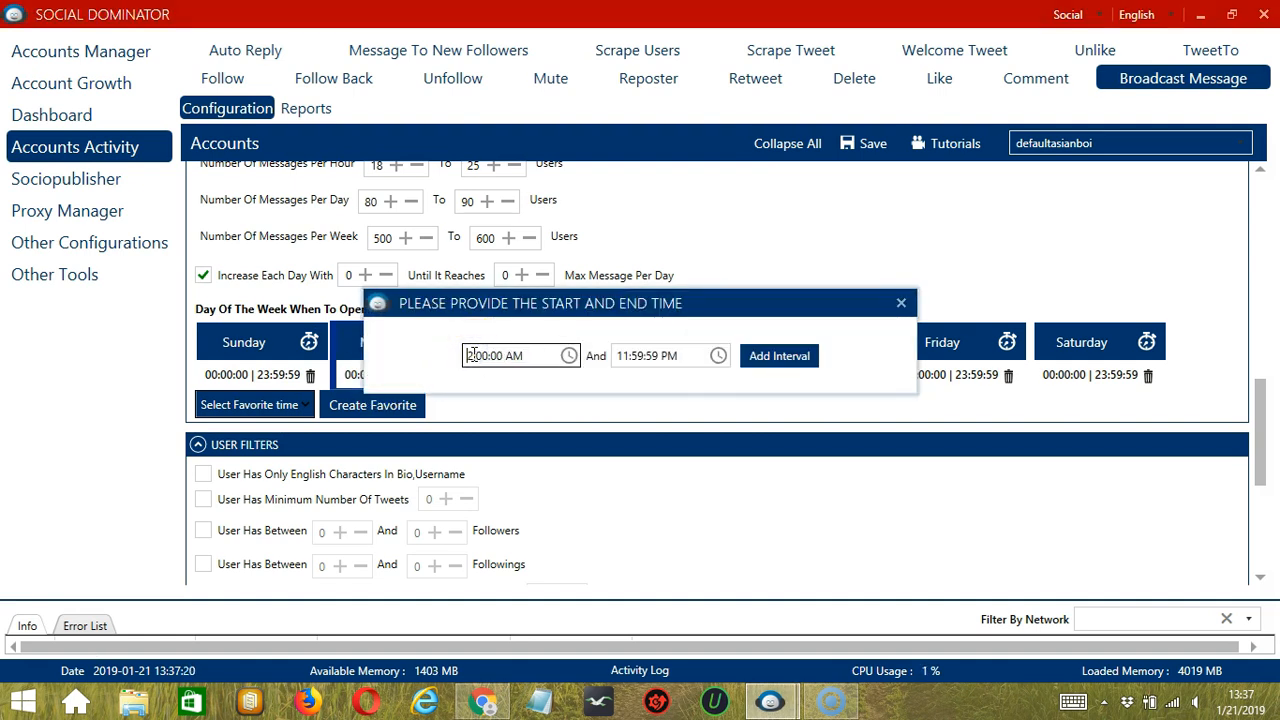
pyautogui.click(777, 357)
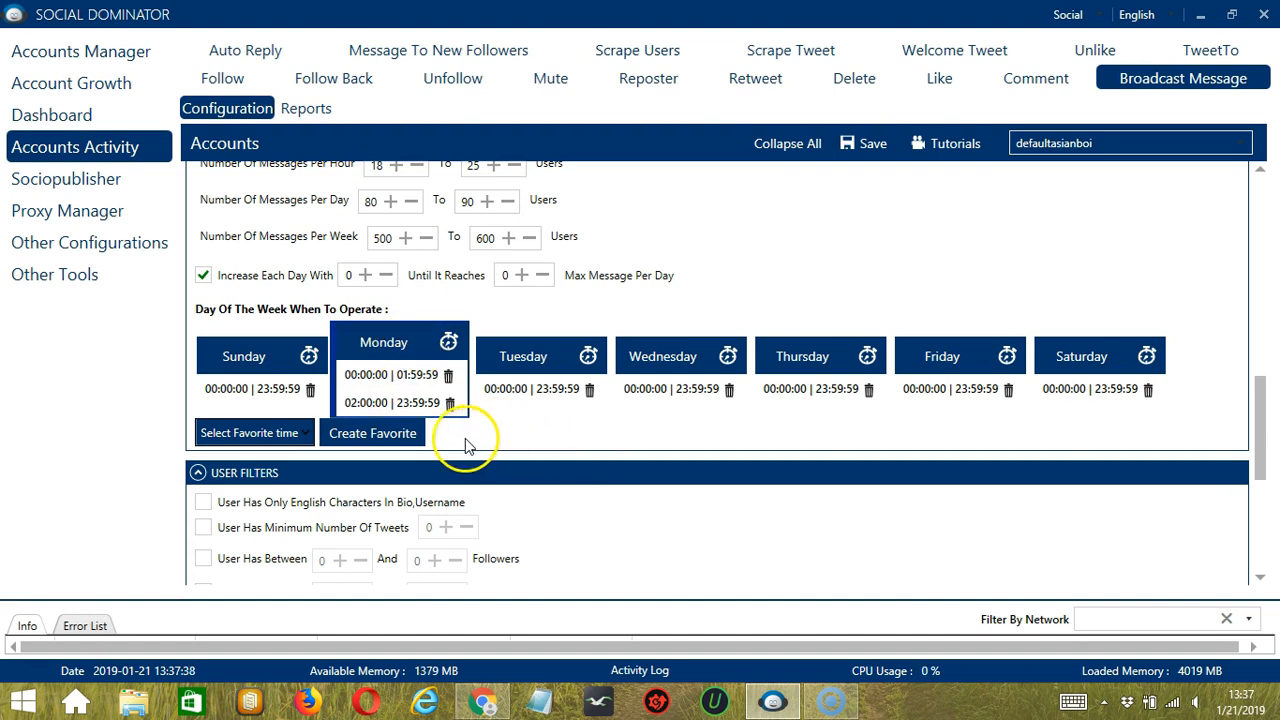
# Save the weekly operating schedule as a favorite time named "Twitter Message".
pyautogui.click(400, 438)
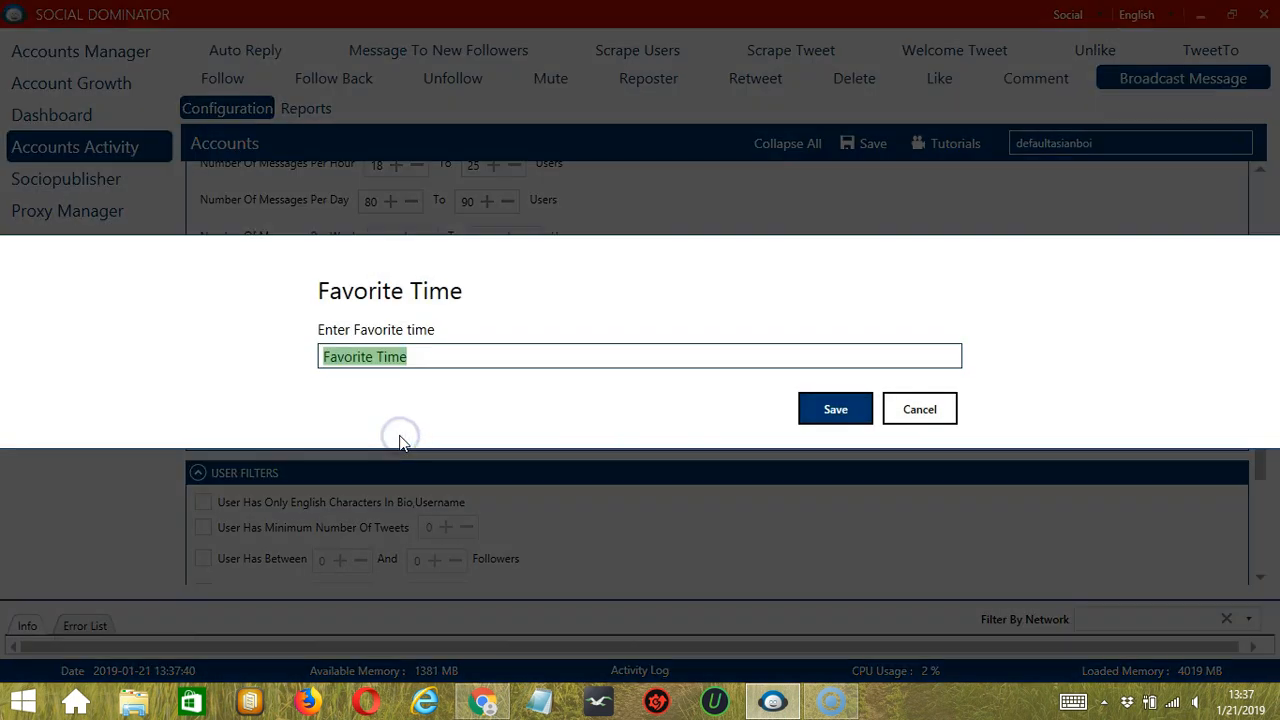
pyautogui.write('Tw')
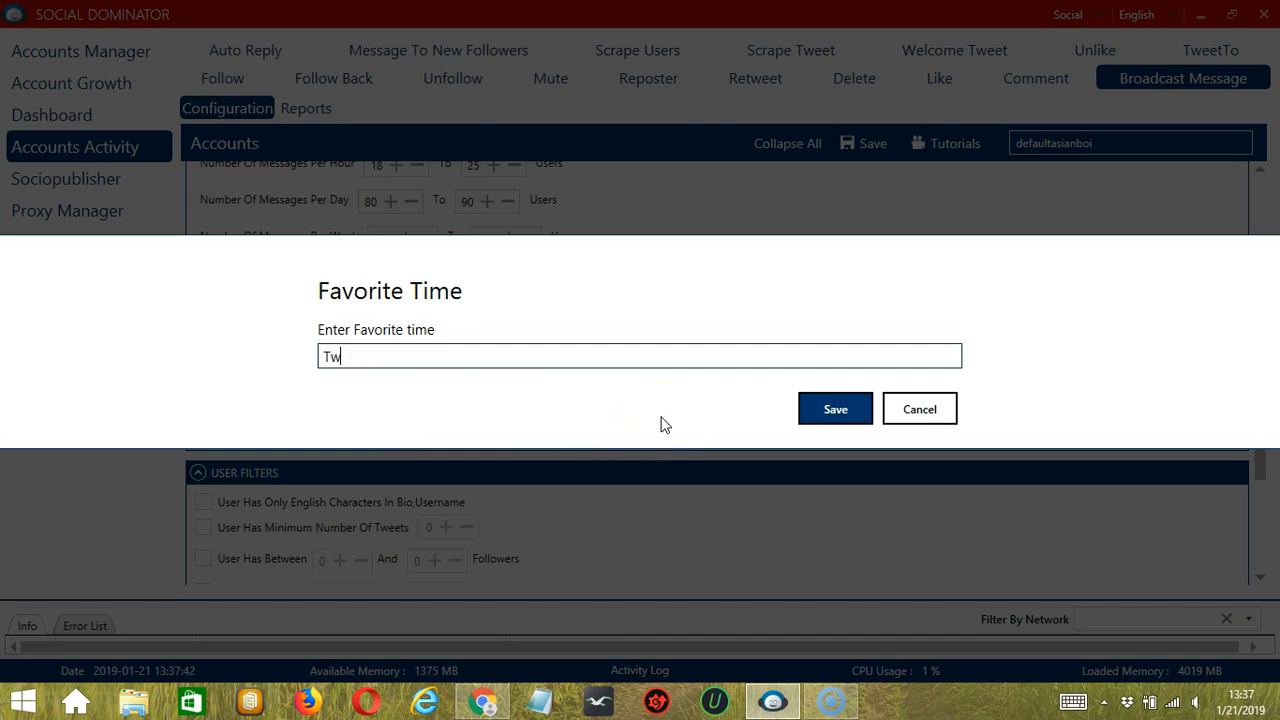
pyautogui.write('itter Message')
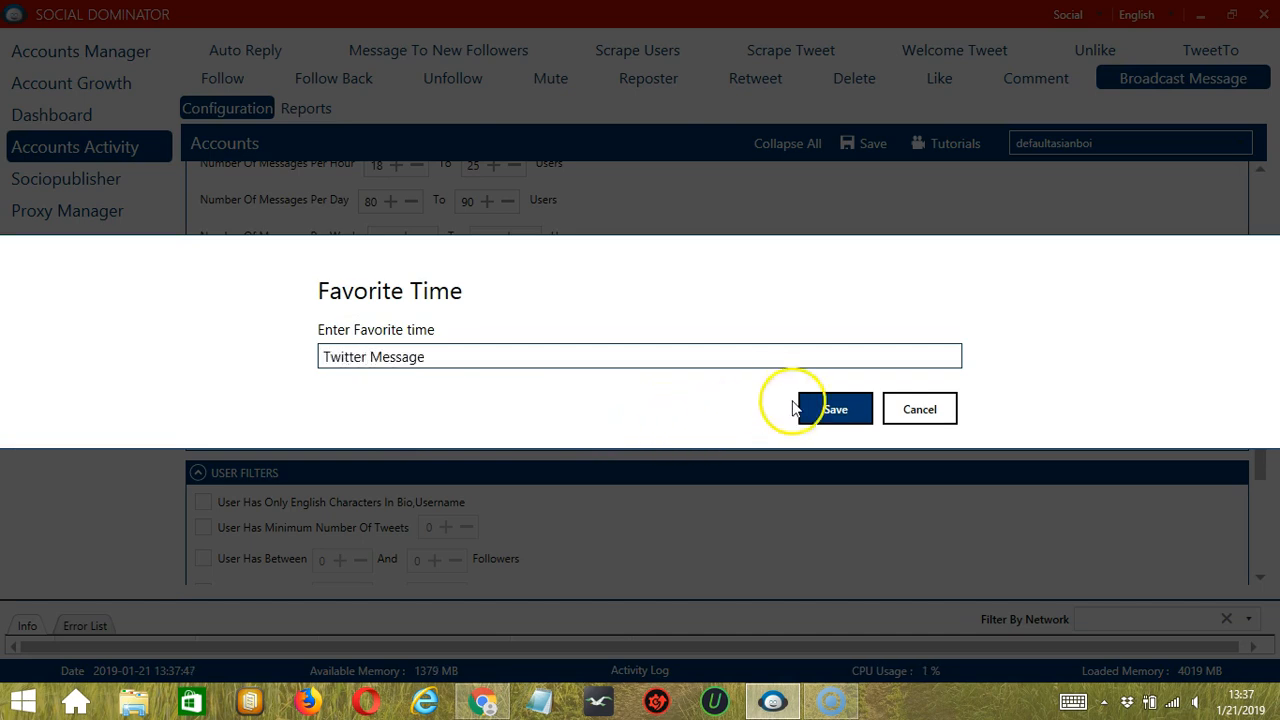
pyautogui.click(823, 407)
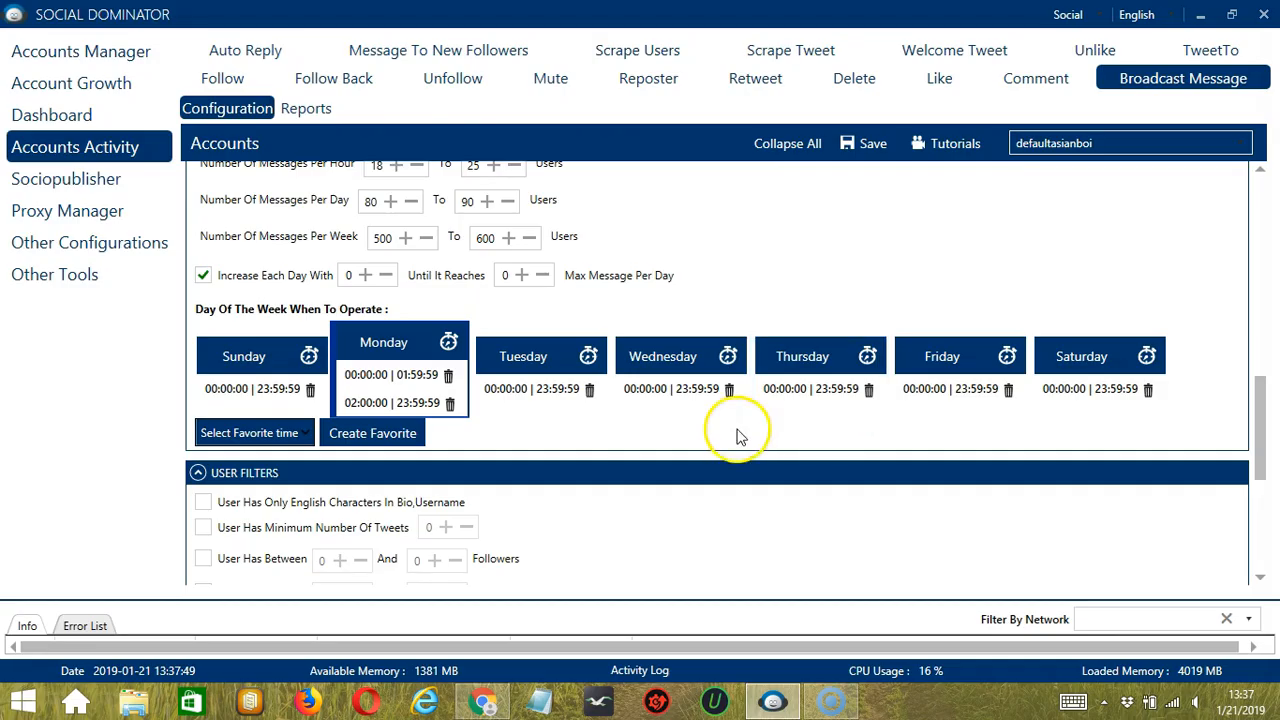
# Apply the saved favorite time "Twitter Message" to the operating schedule.
pyautogui.click(272, 437)
pyautogui.scroll(-3, 229, 349)
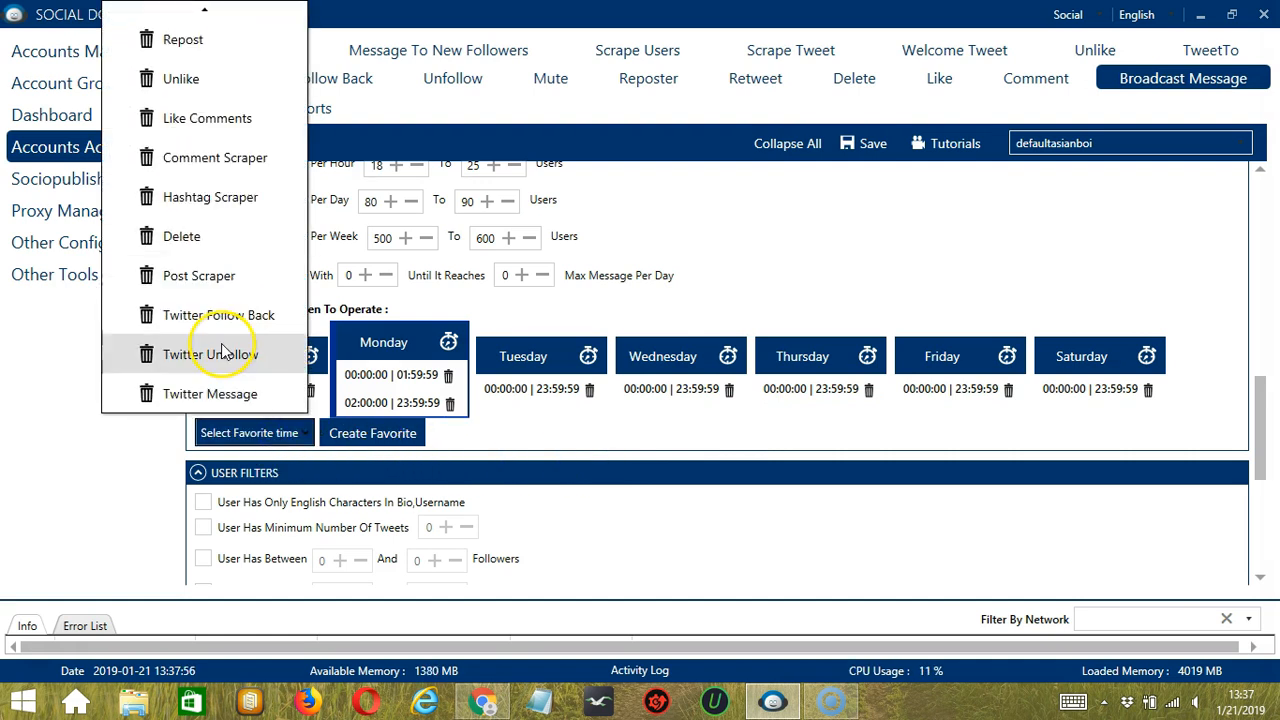
pyautogui.click(245, 396)
# Enable the user filters for English-only characters, minimum tweets, follower range, follow ratio greater than, and minimum bio characters.
pyautogui.scroll(-3, 968, 381)
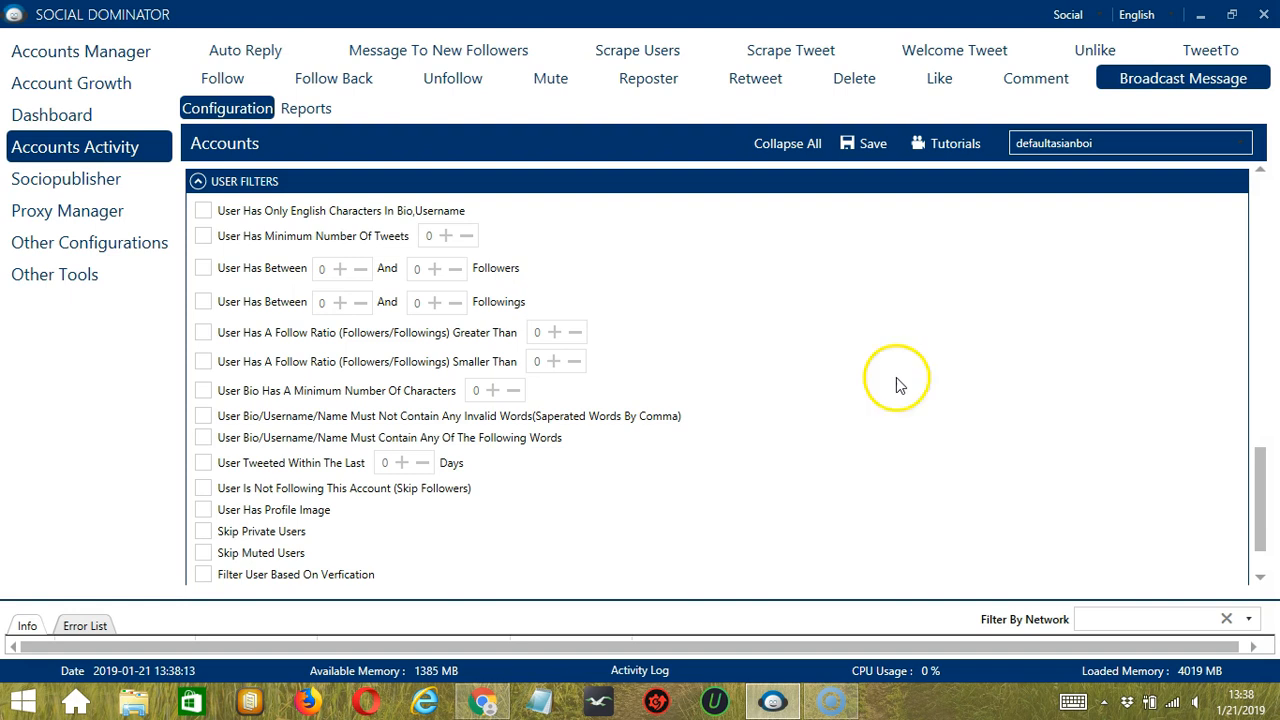
pyautogui.click(203, 212)
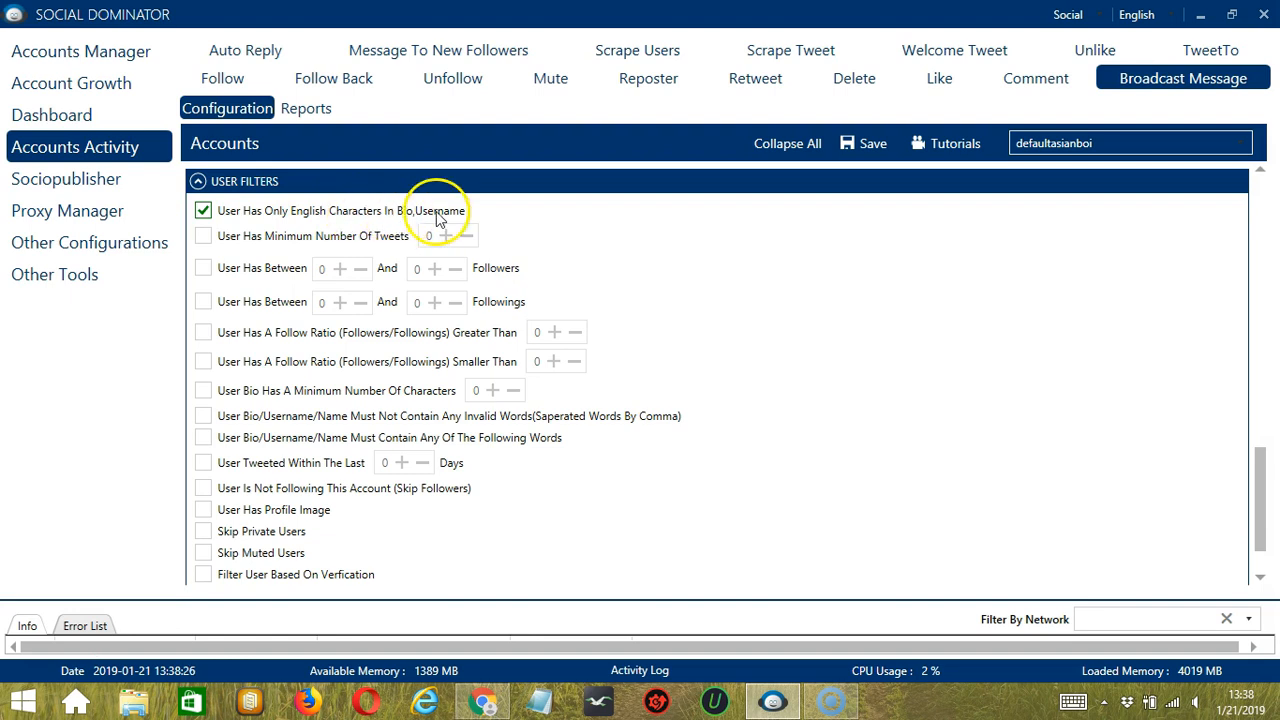
pyautogui.click(205, 237)
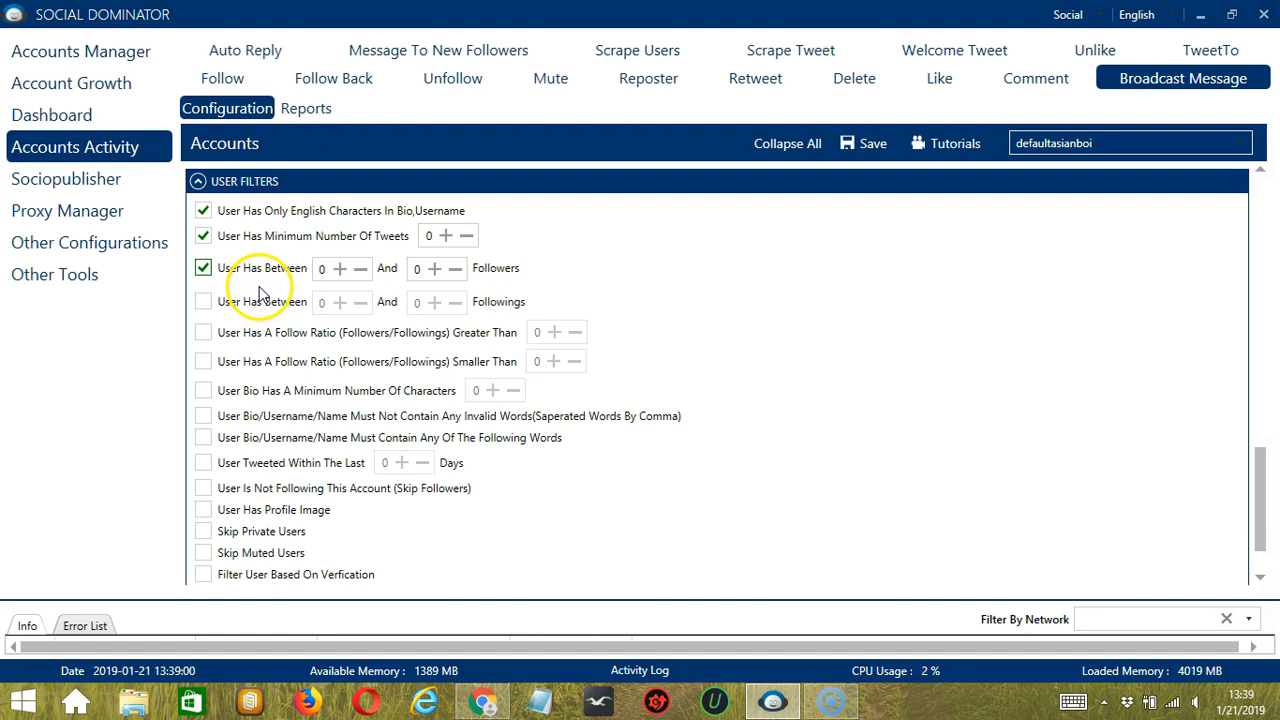
pyautogui.click(203, 332)
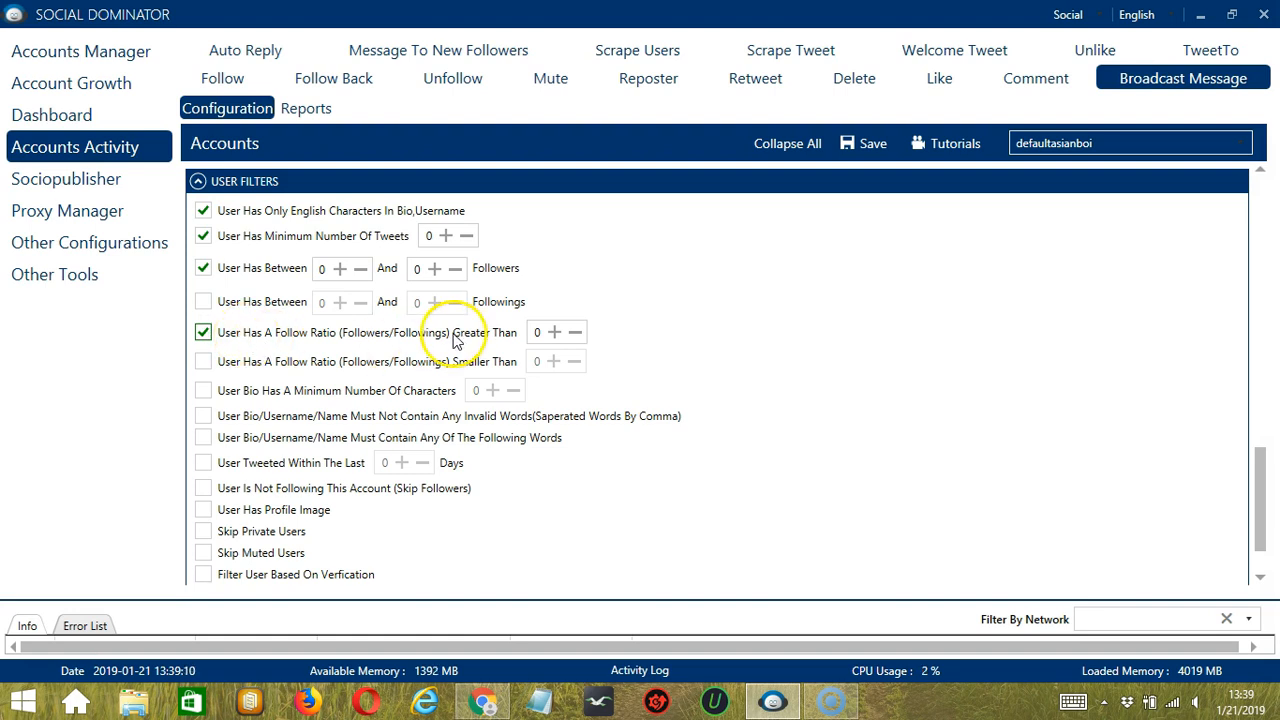
pyautogui.click(203, 391)
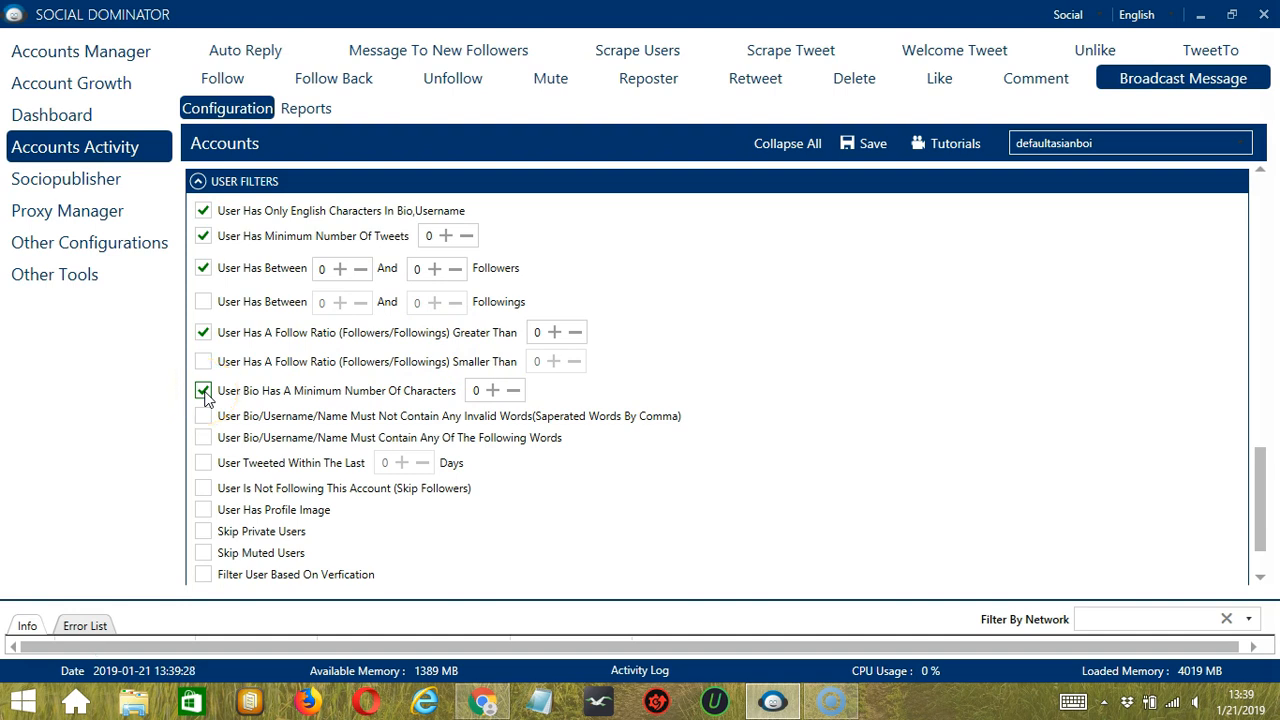
# Enable the invalid-words filter for user bio, username or name, and enter "politics,government" as the excluded words.
pyautogui.click(202, 418)
pyautogui.click(202, 418)
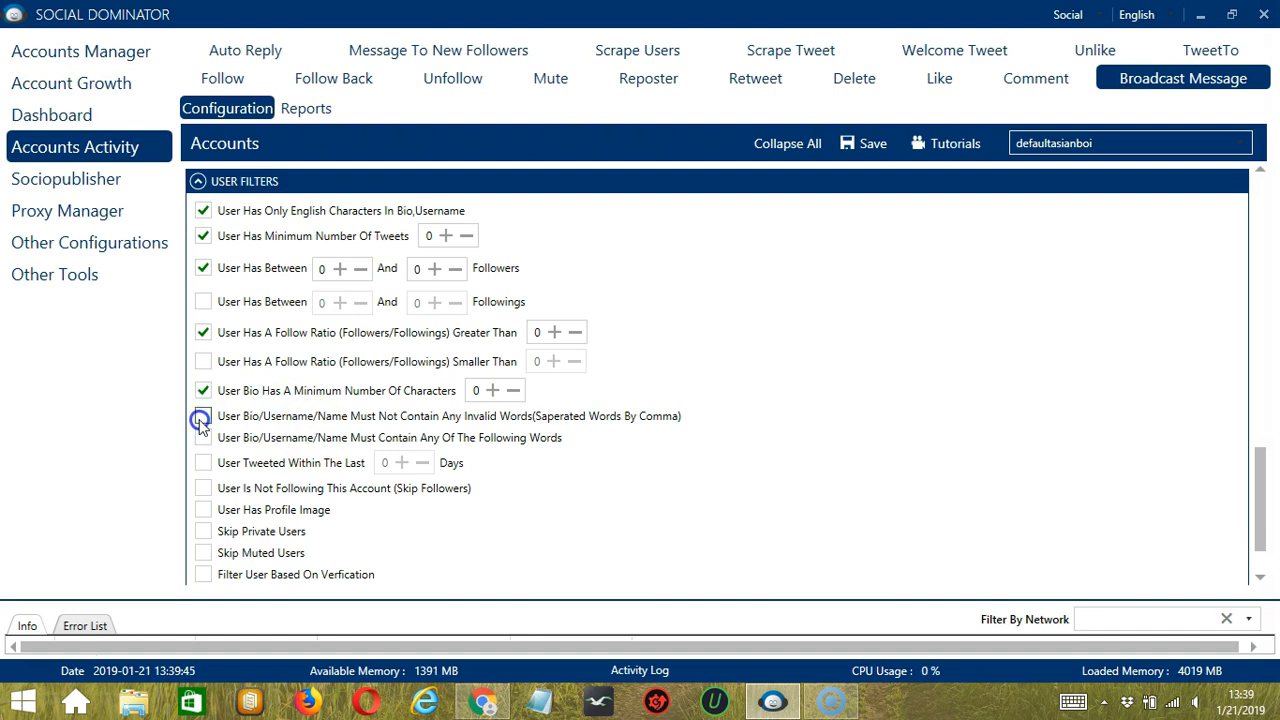
pyautogui.click(379, 456)
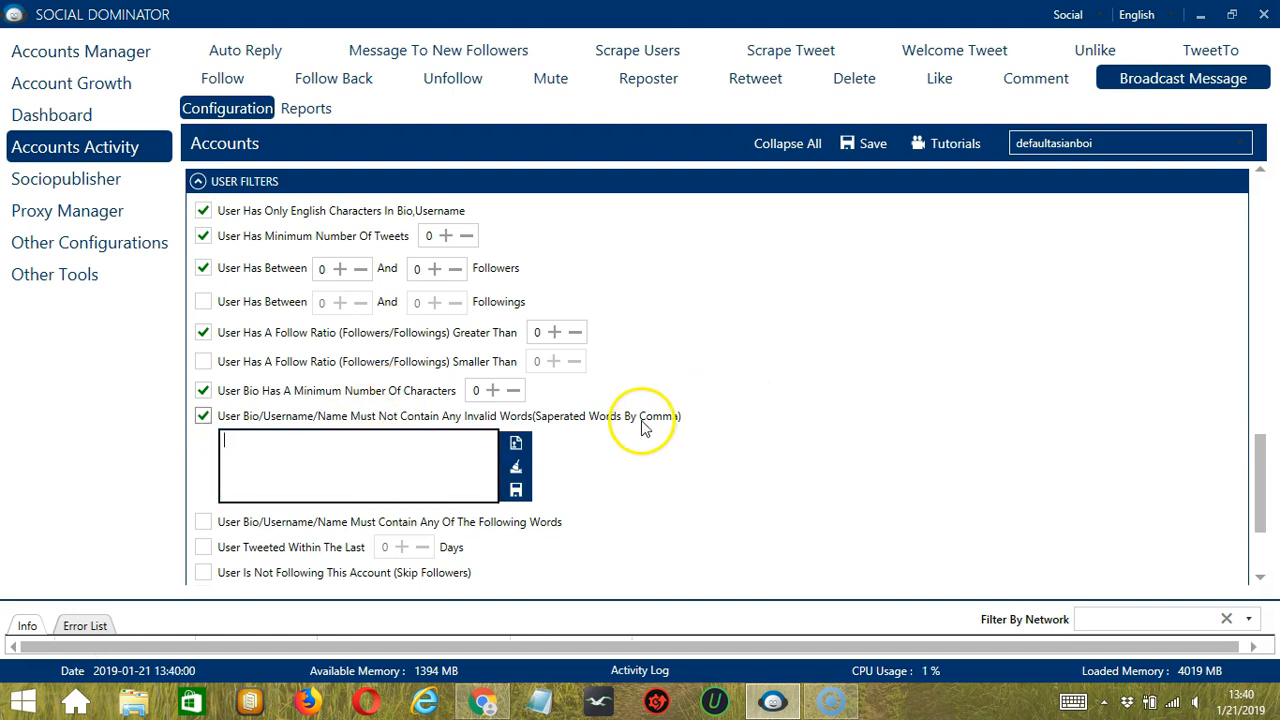
pyautogui.click(300, 461)
pyautogui.write('pol')
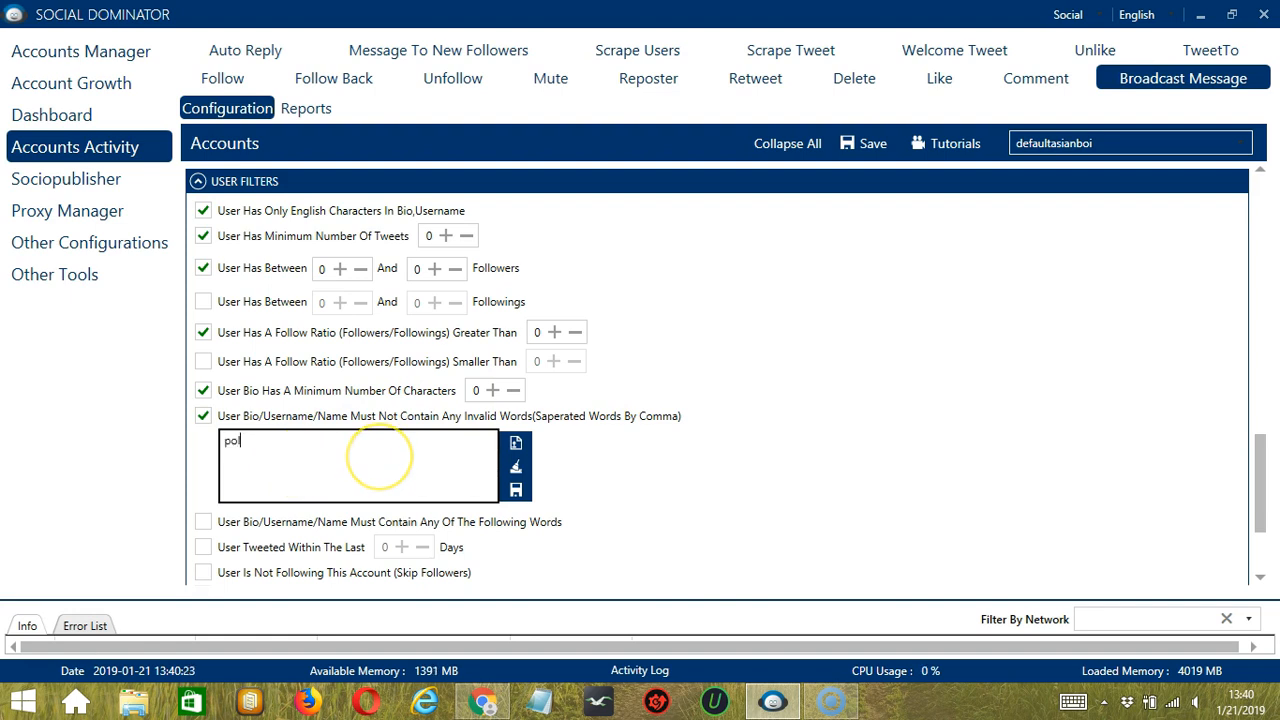
pyautogui.write('itics,')
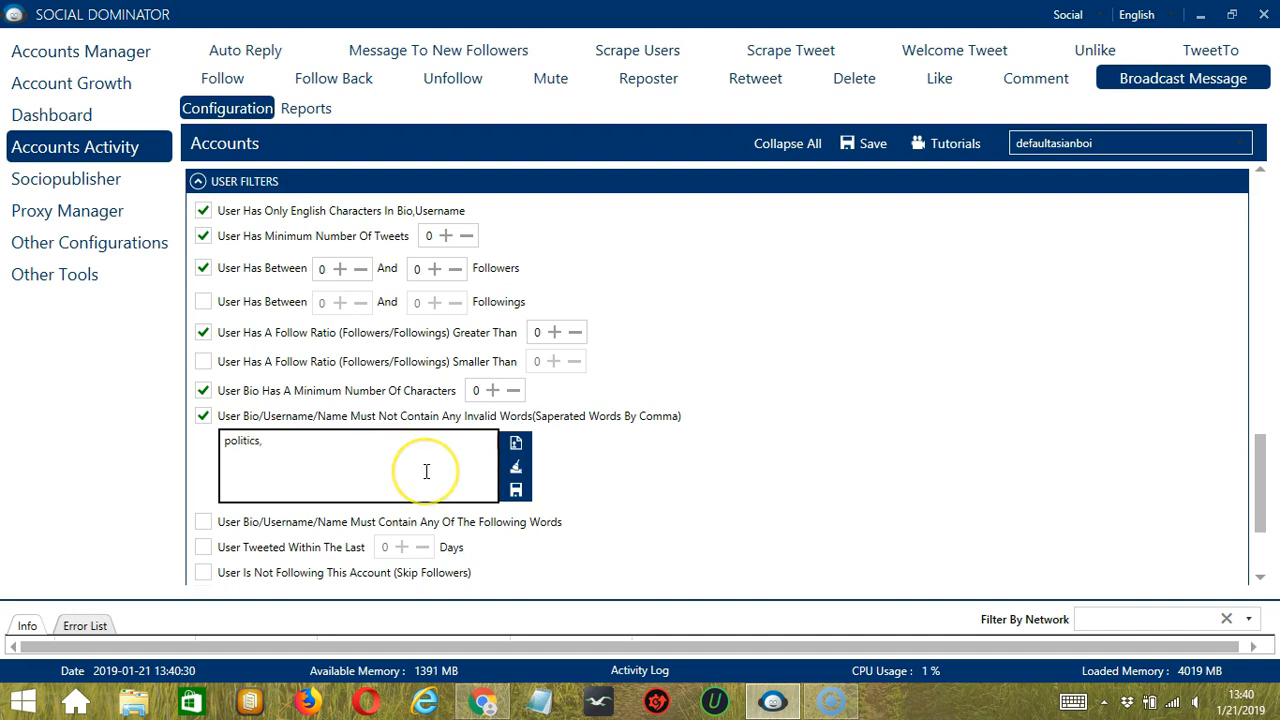
pyautogui.write('government')
pyautogui.click(271, 490)
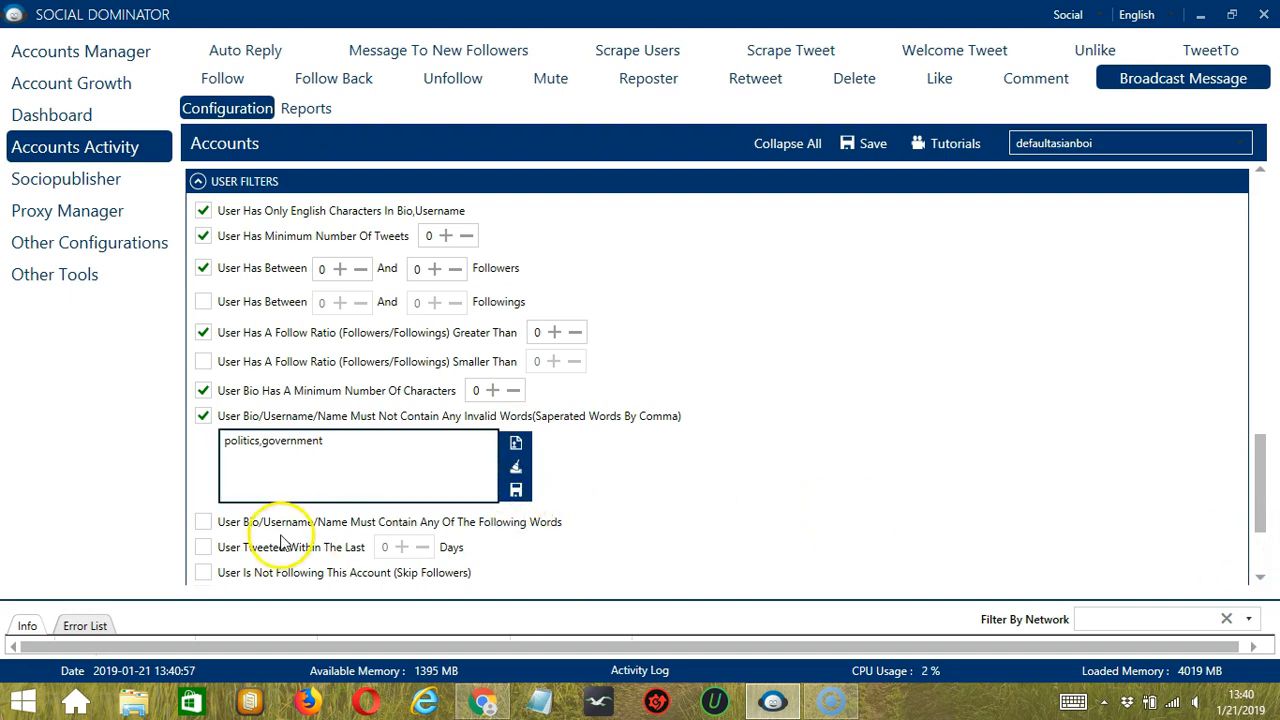
# Enable the filter requiring certain words in the user's bio, username or name, and enter "pets,cats,dogs".
pyautogui.click(1260, 579)
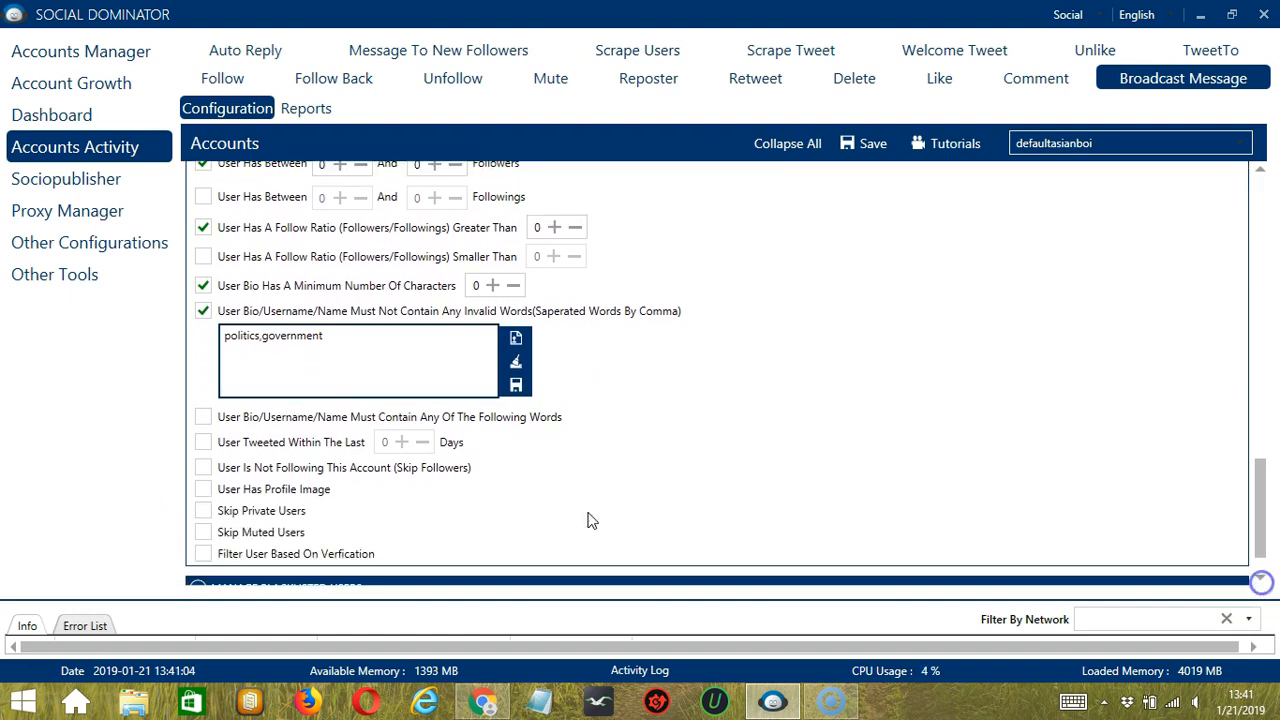
pyautogui.click(203, 416)
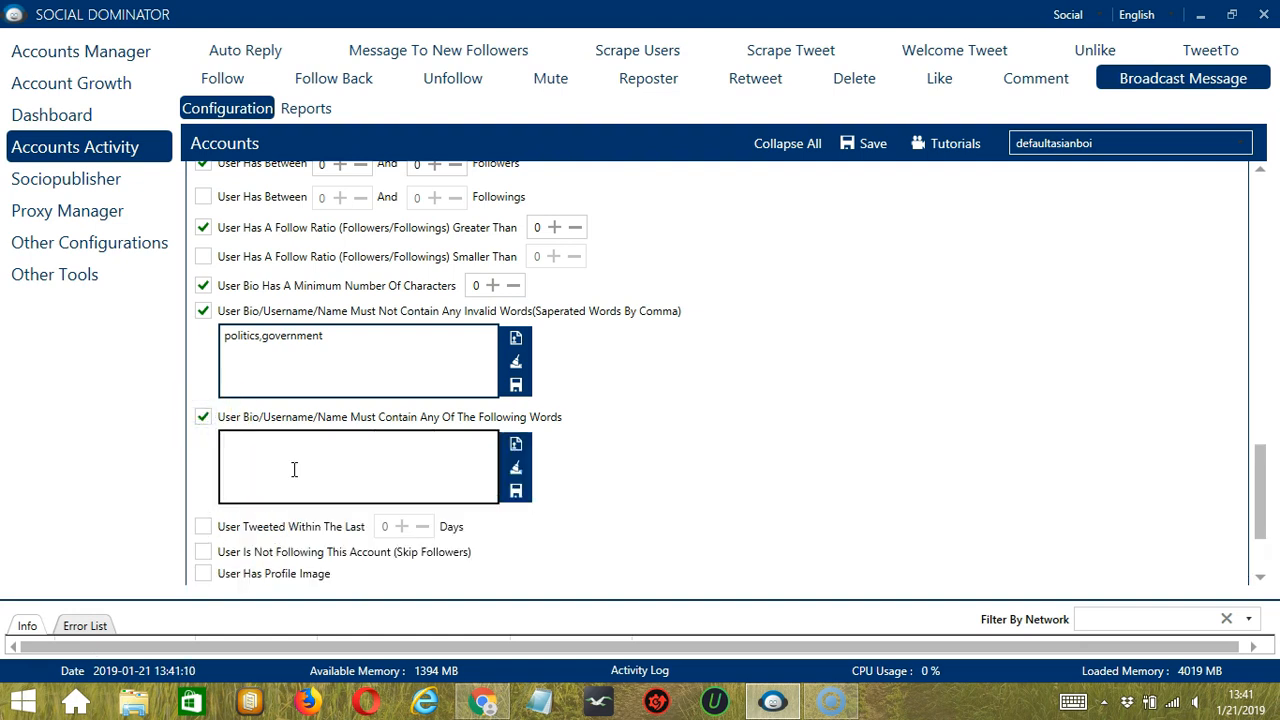
pyautogui.write('pets,cats,dogs')
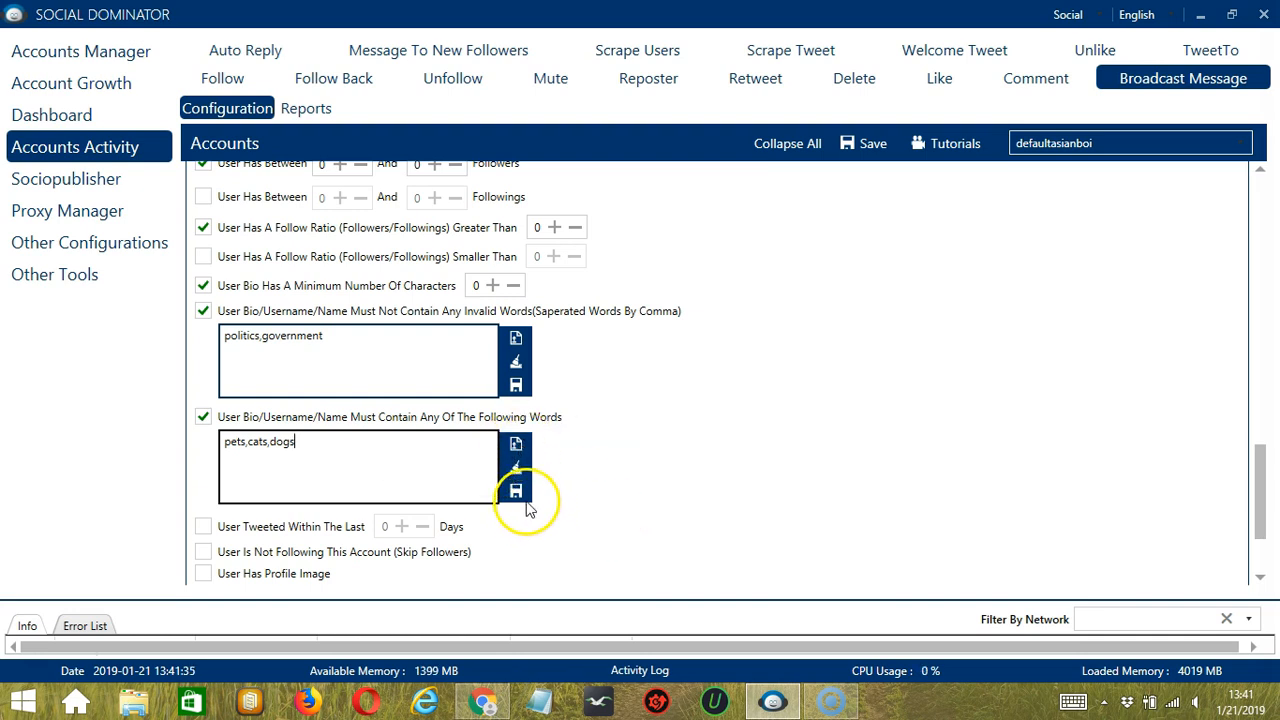
# Enable the filter for users who tweeted recently and set it to within the last 1 day.
pyautogui.click(1260, 577)
pyautogui.click(1260, 577)
pyautogui.click(1264, 580)
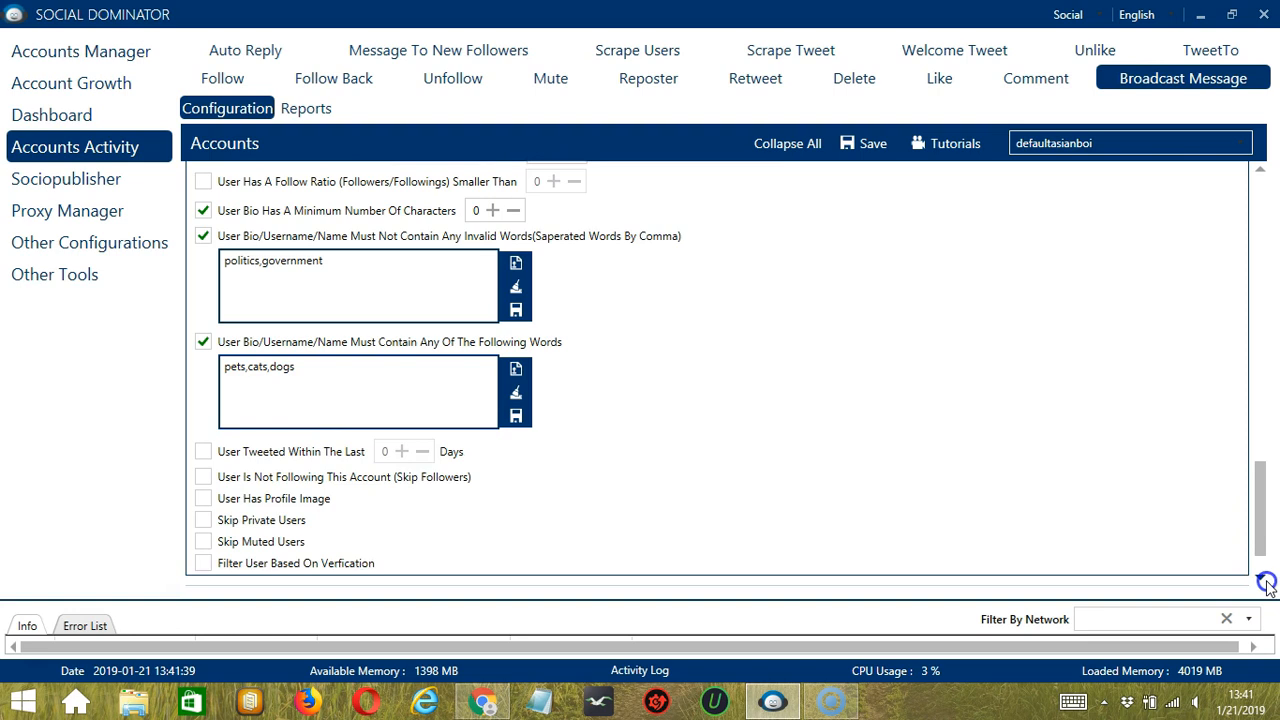
pyautogui.click(1264, 580)
pyautogui.click(209, 418)
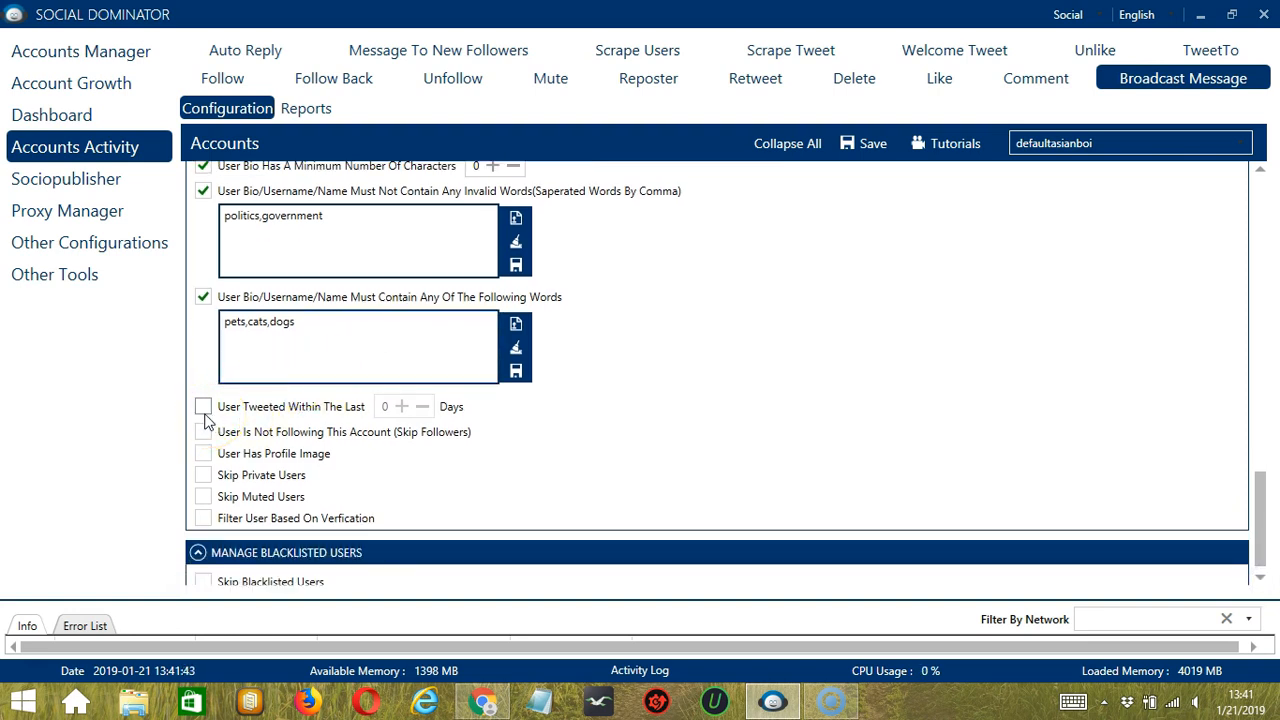
pyautogui.click(203, 407)
pyautogui.click(401, 406)
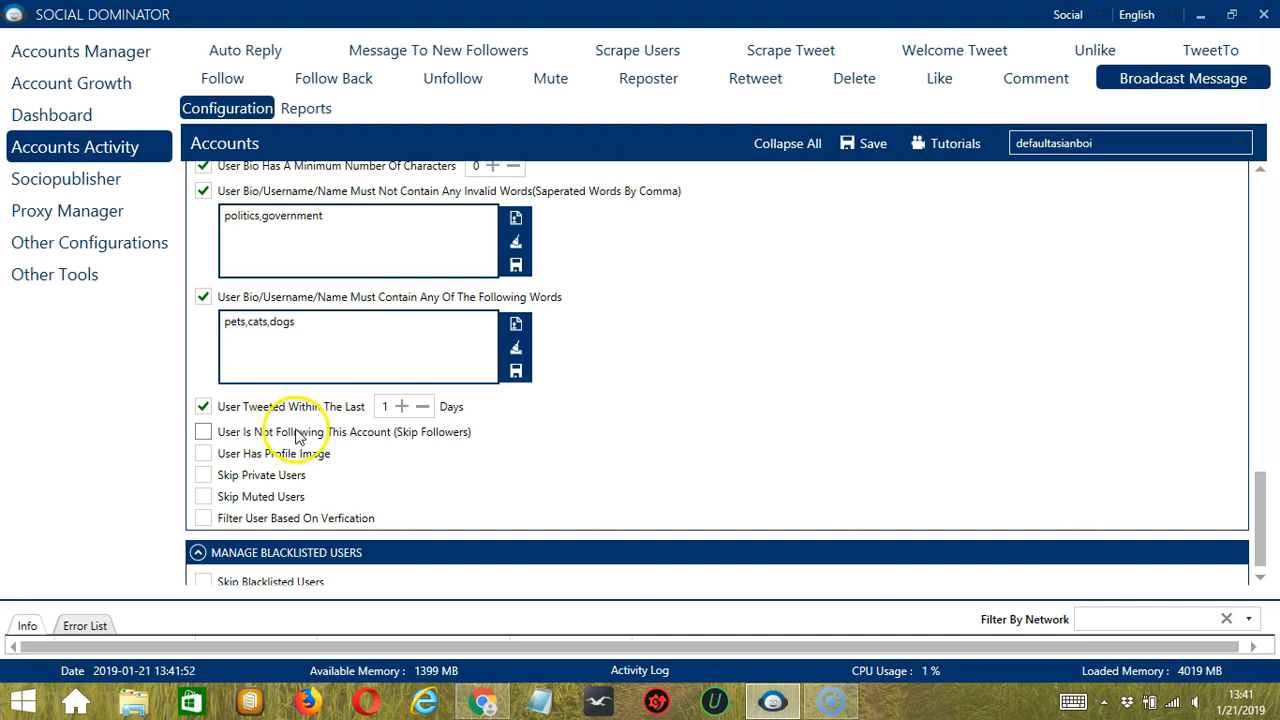
# Enable the filters for users not following this account and with a profile image, plus the verification filter set to skip verified users.
pyautogui.click(203, 432)
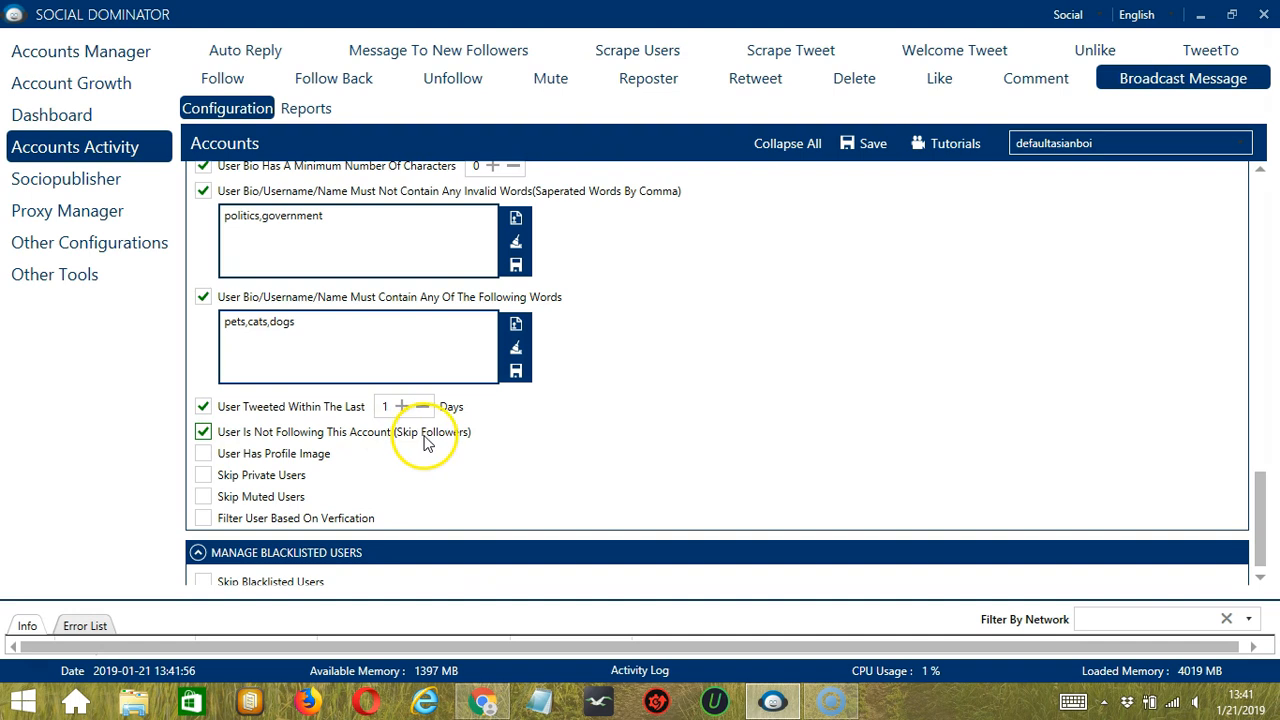
pyautogui.click(204, 456)
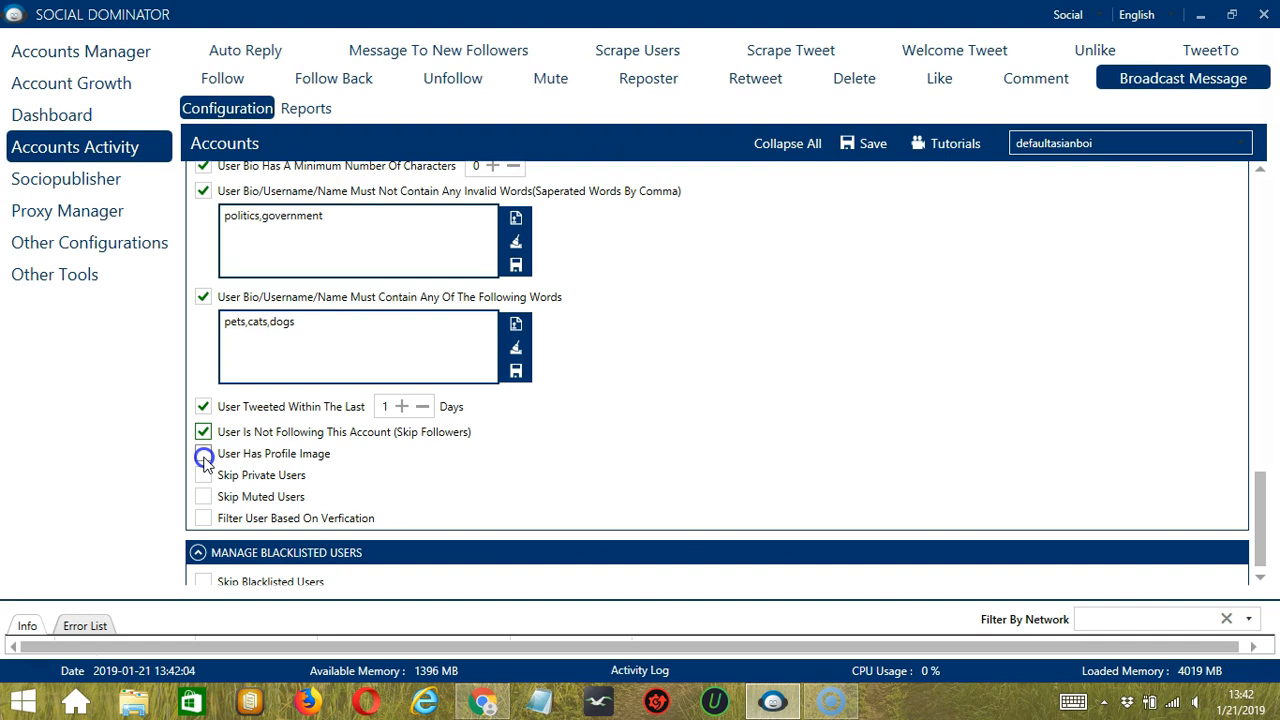
pyautogui.click(204, 457)
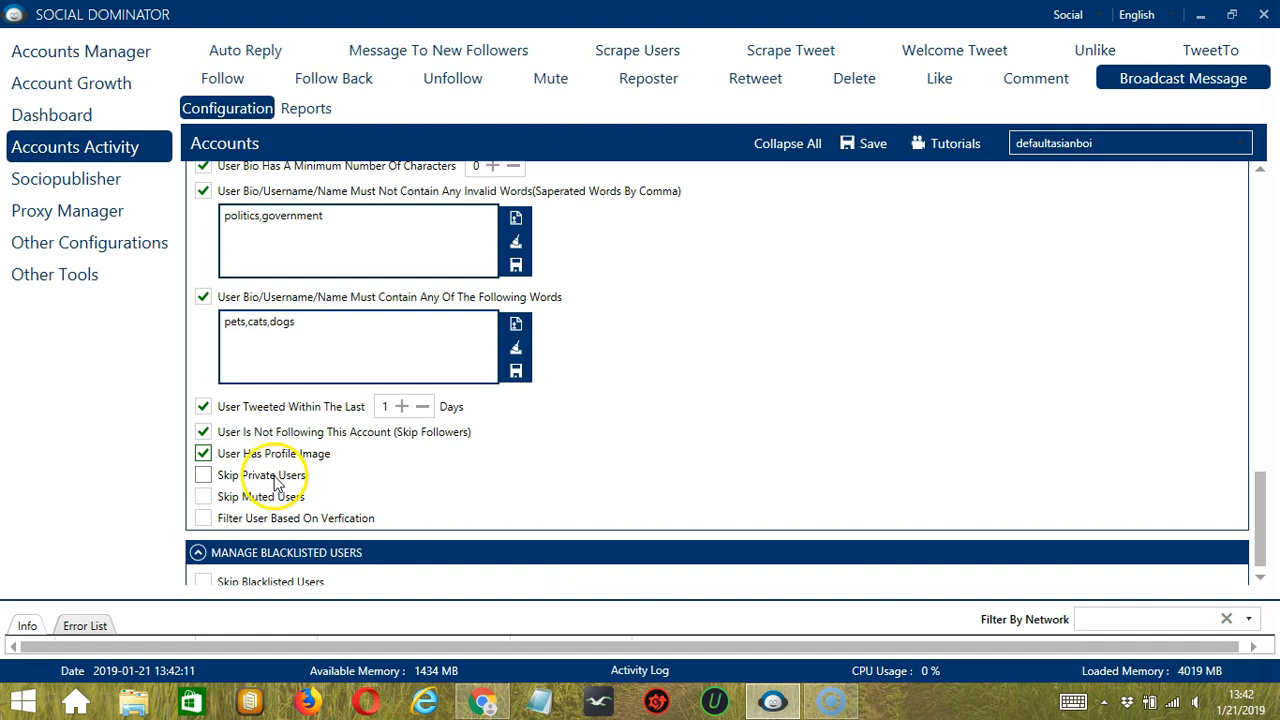
pyautogui.click(204, 518)
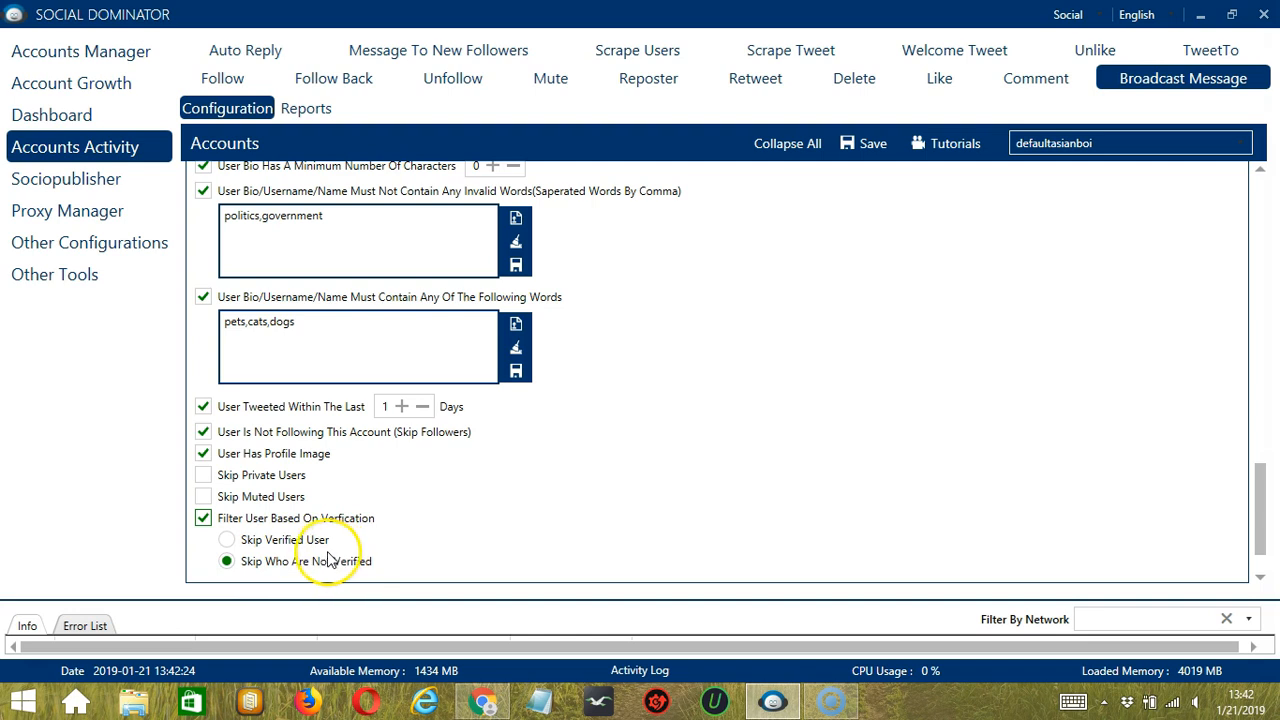
pyautogui.click(274, 541)
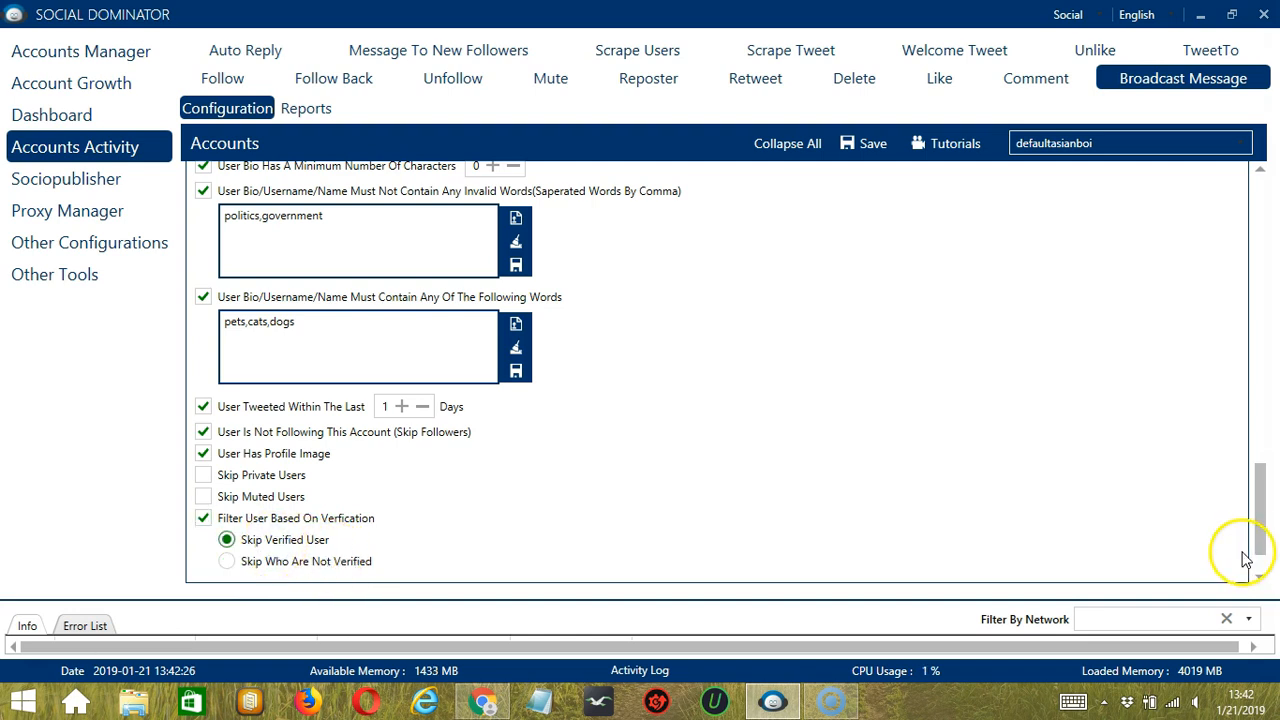
# Enable skipping of blacklisted users in the blacklist settings.
pyautogui.click(1260, 577)
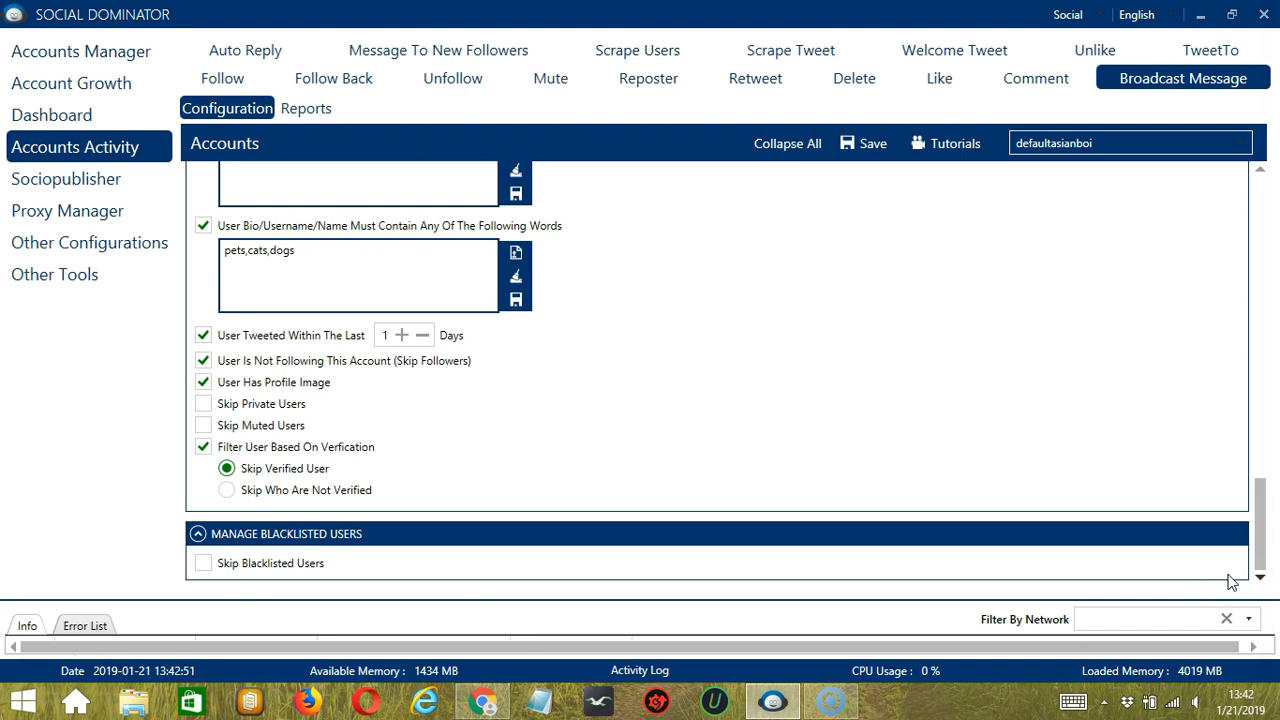
pyautogui.click(204, 564)
pyautogui.click(1262, 577)
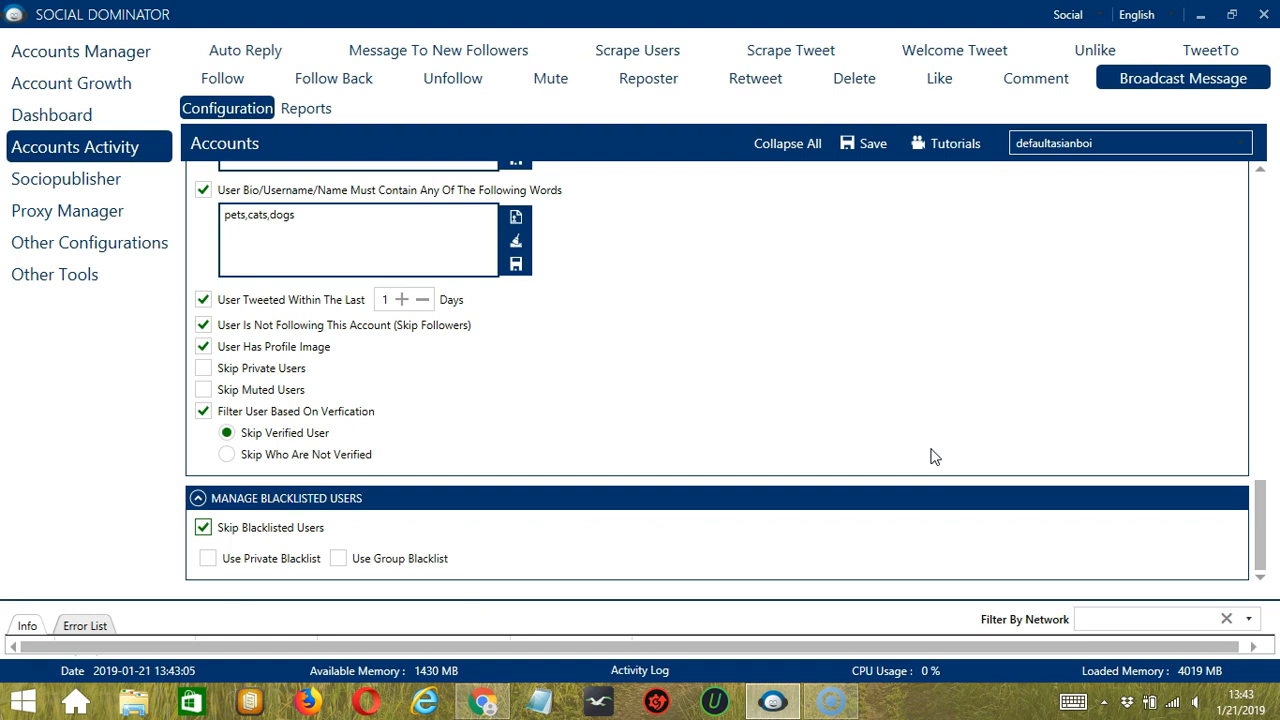
# Save the Broadcast Message configuration for the account and set its status to Active.
pyautogui.click(1262, 185)
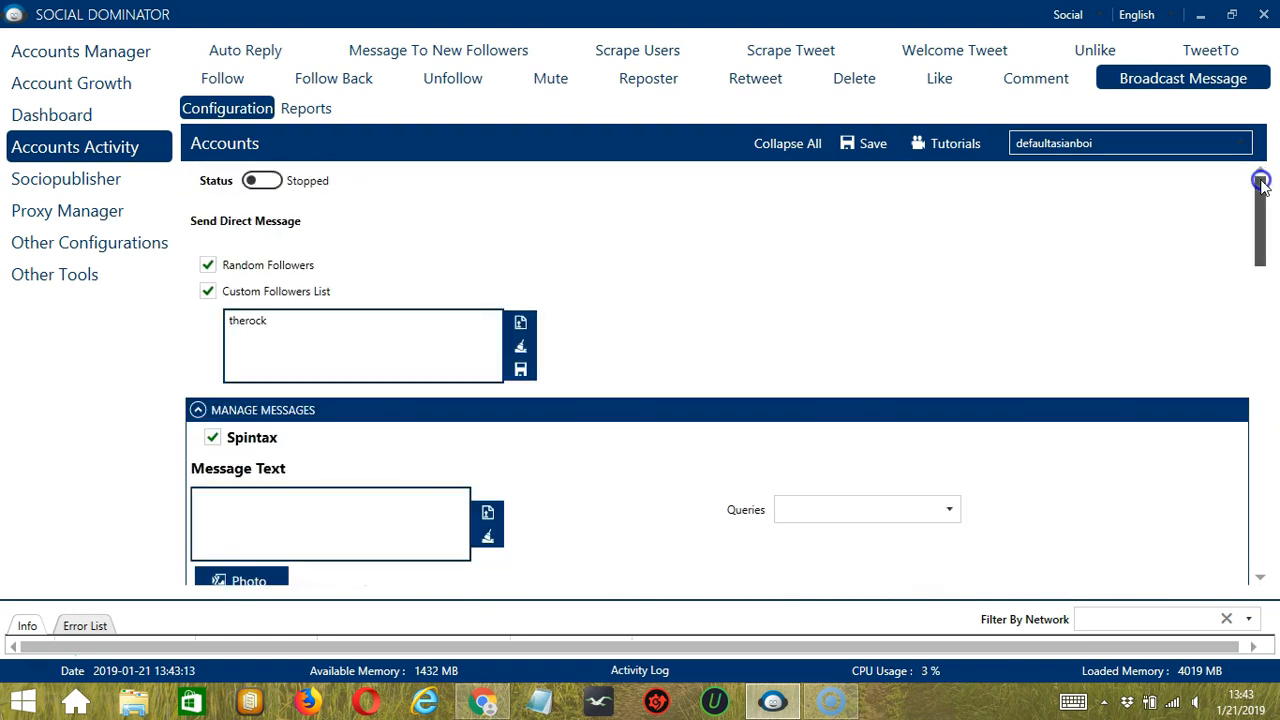
pyautogui.click(871, 150)
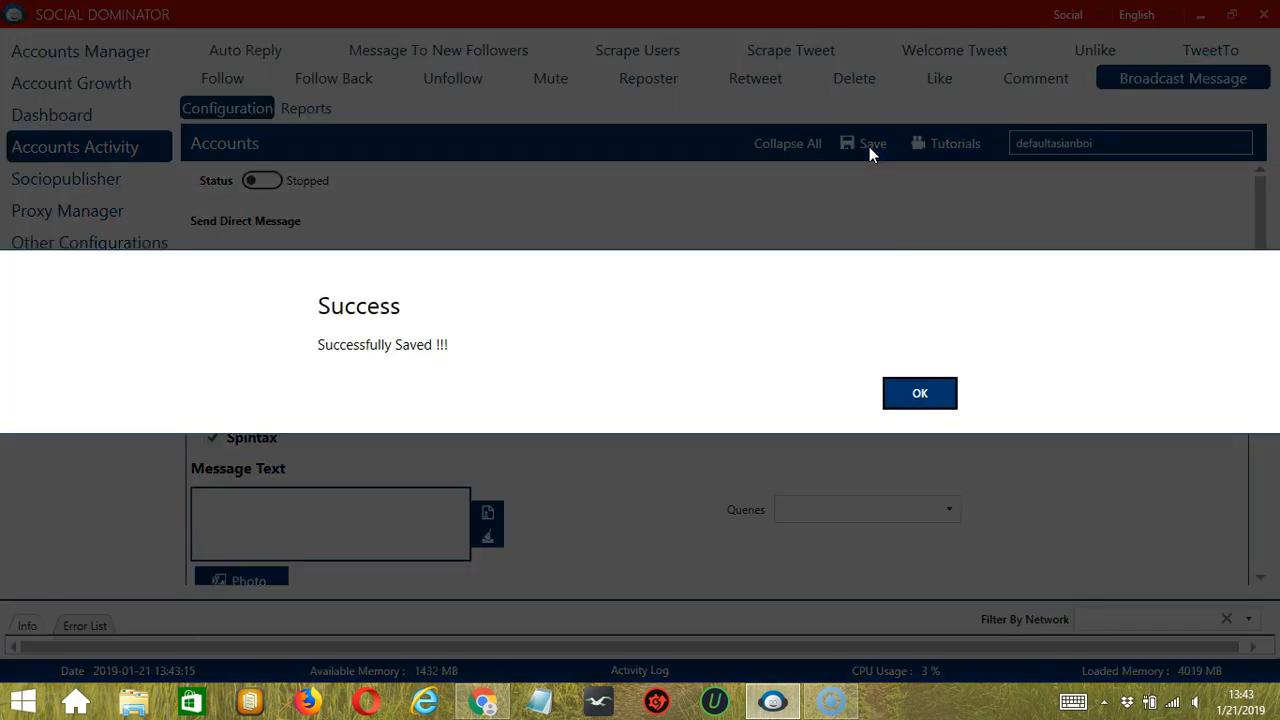
pyautogui.click(909, 384)
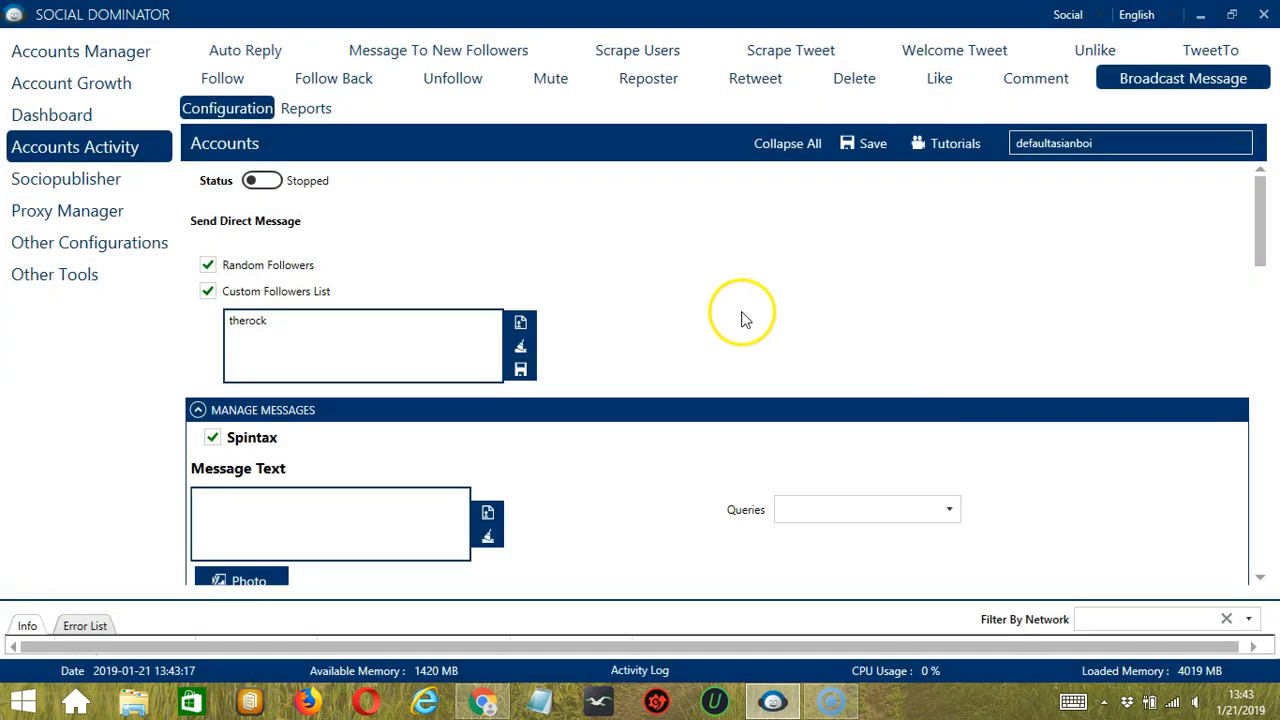
pyautogui.click(262, 183)
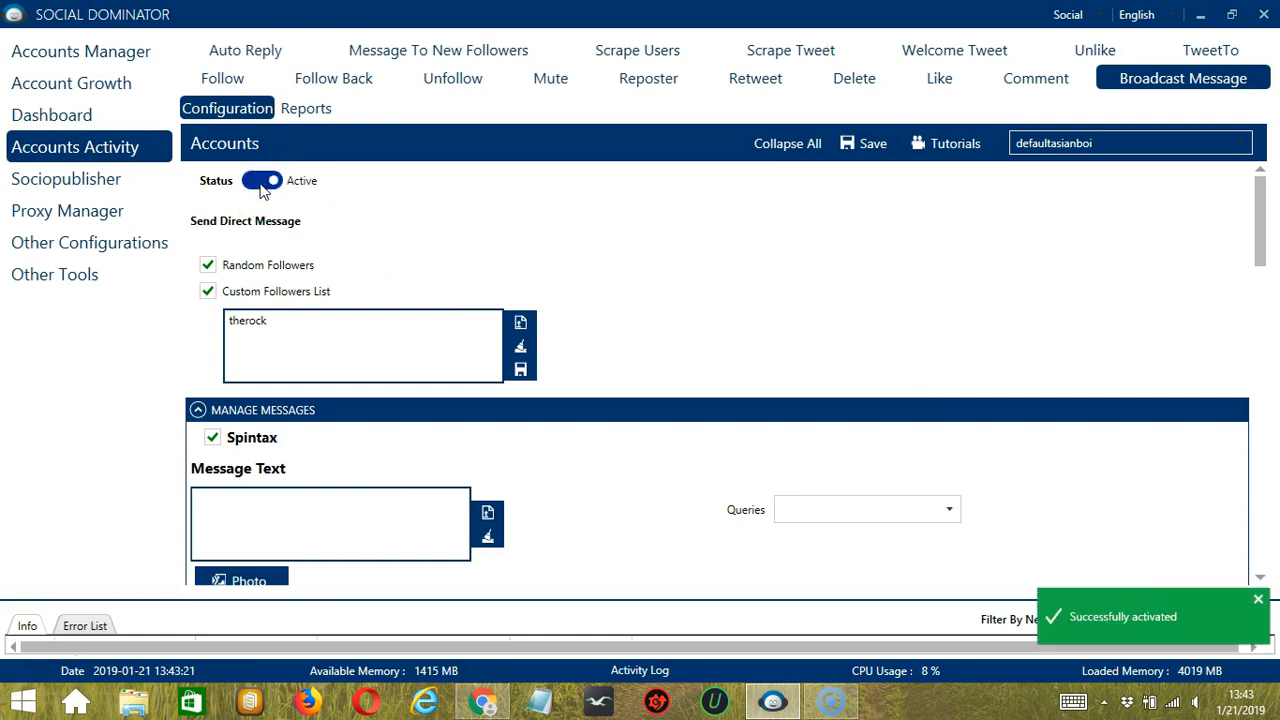
pyautogui.click(273, 182)
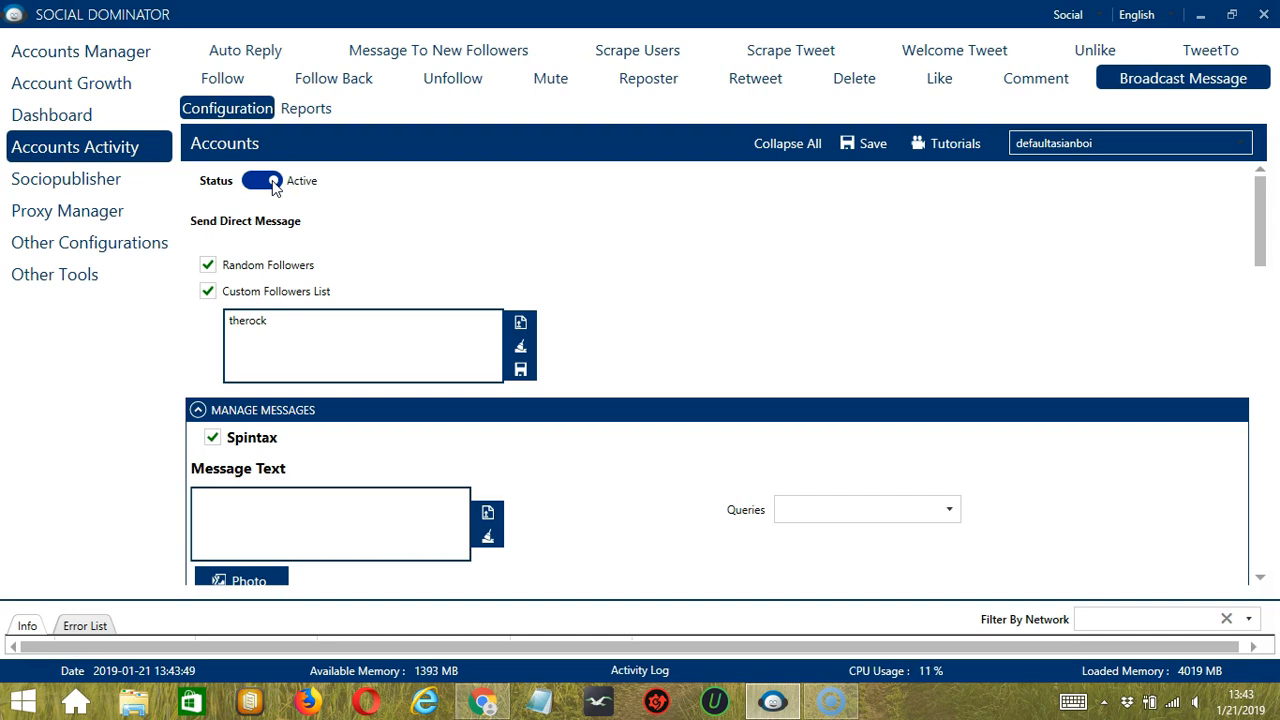
# Switch to the Twitter network, open its Broadcast Message campaign setup and target random followers.
pyautogui.click(1095, 14)
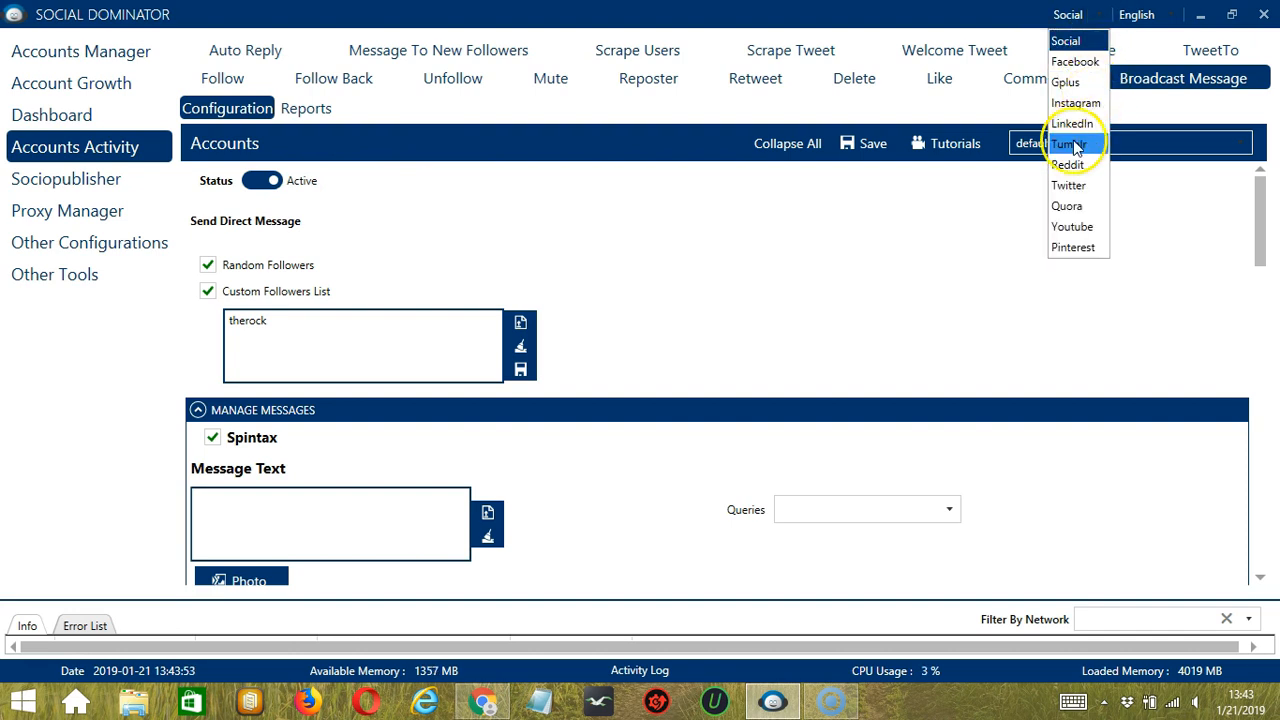
pyautogui.click(1068, 185)
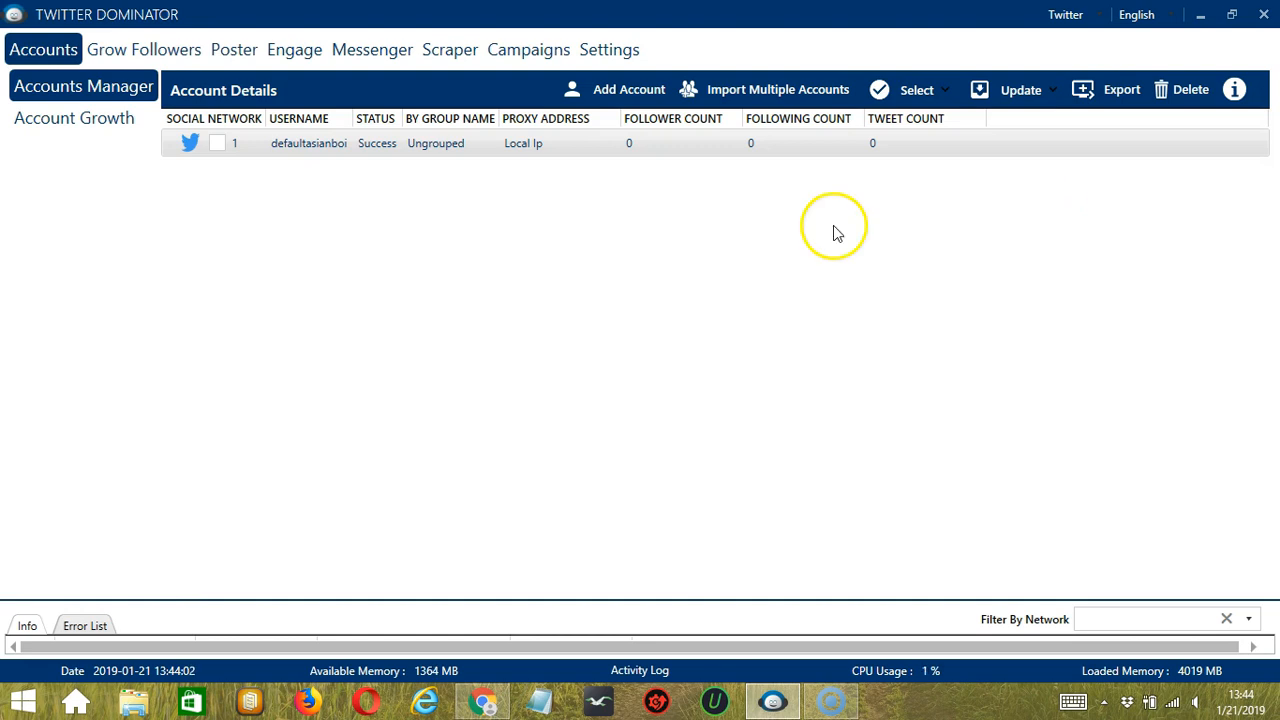
pyautogui.click(369, 53)
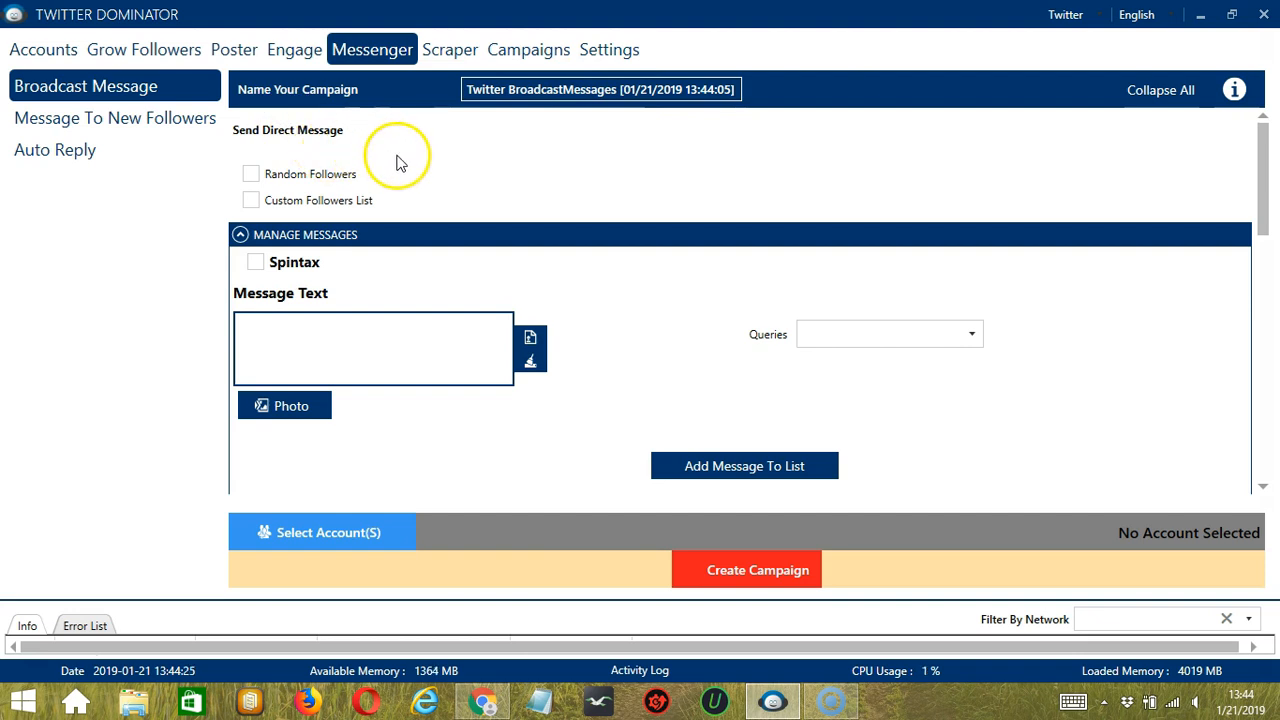
pyautogui.click(252, 176)
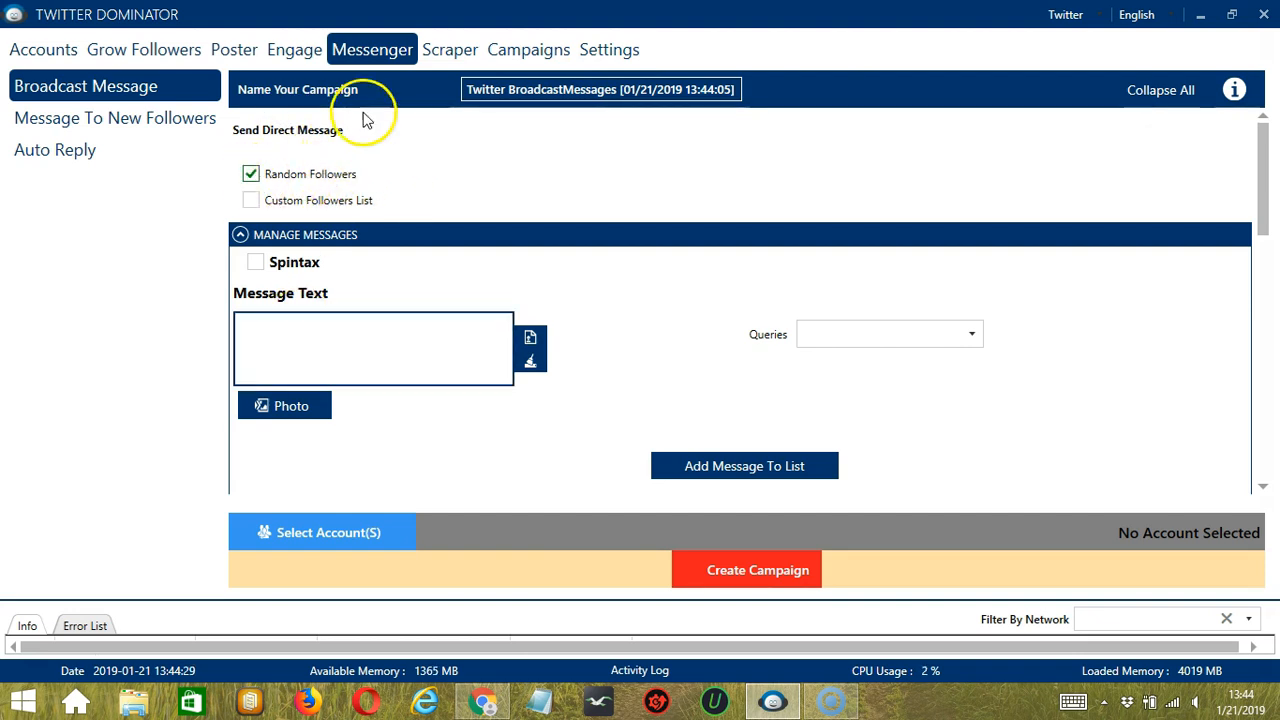
# Add the message "Hi. How are you?" to the messages list for the Random Follower query.
pyautogui.click(333, 342)
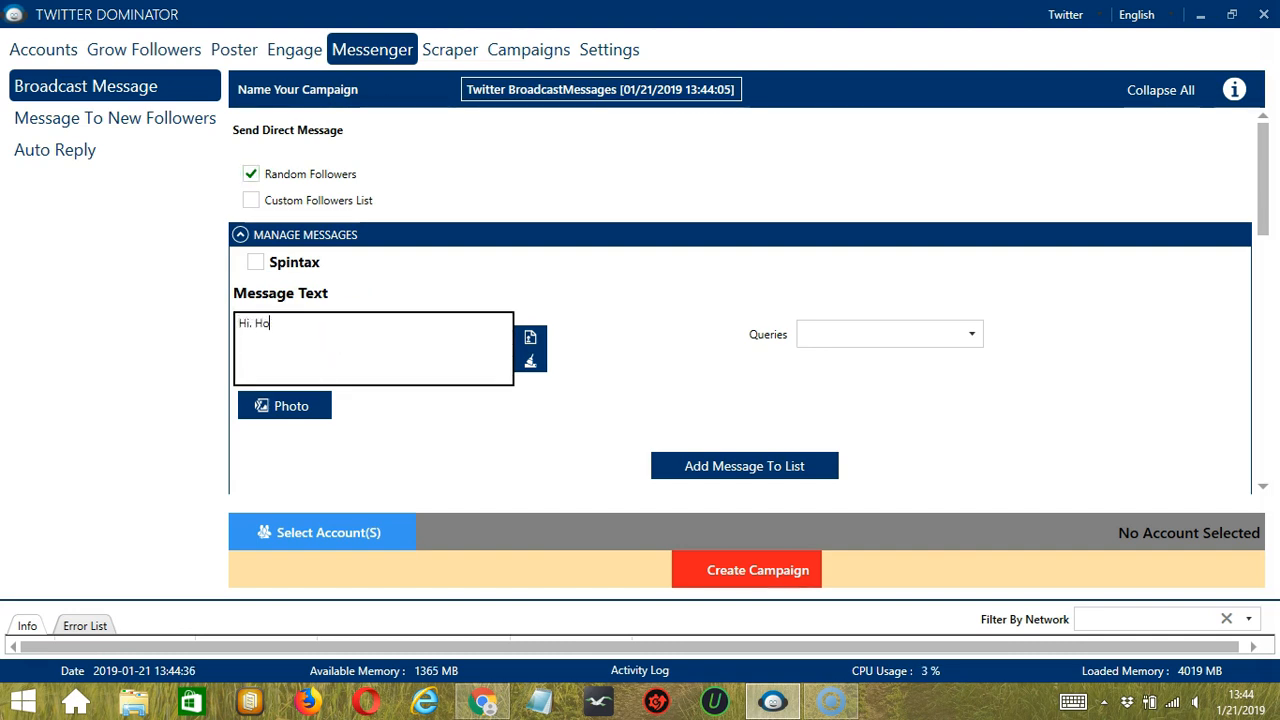
pyautogui.write('Hi. How are you?')
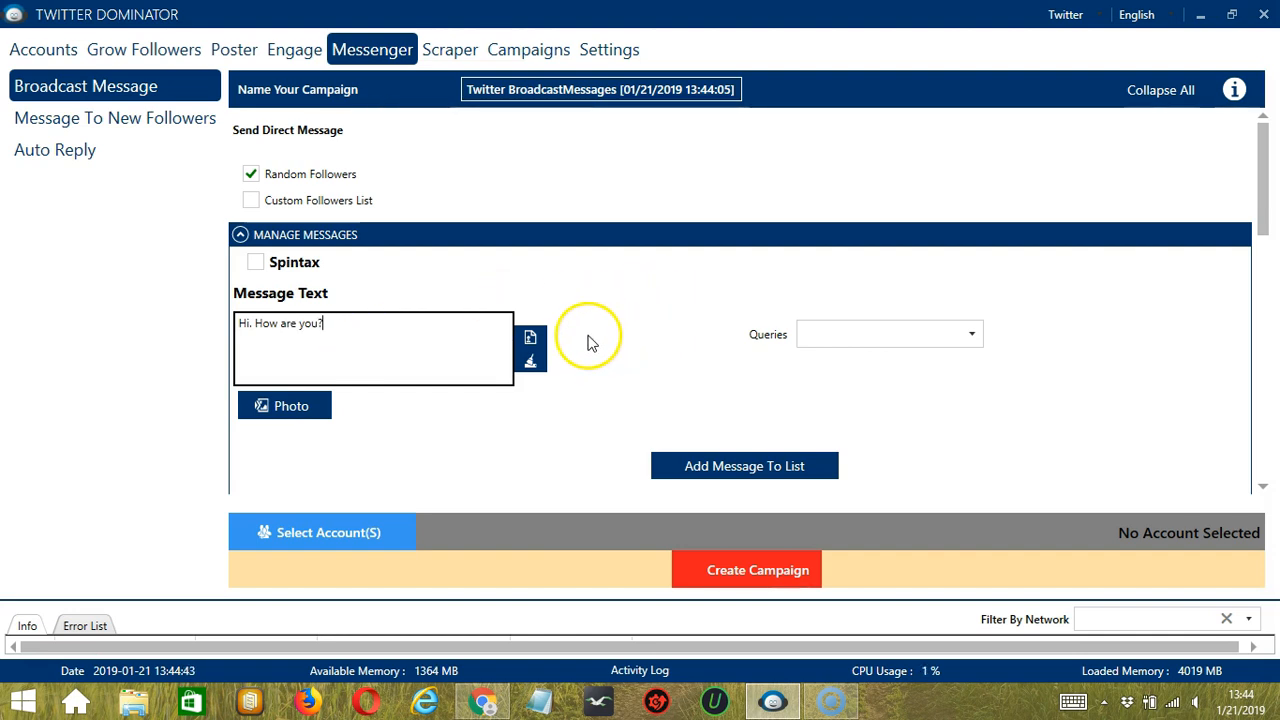
pyautogui.click(863, 329)
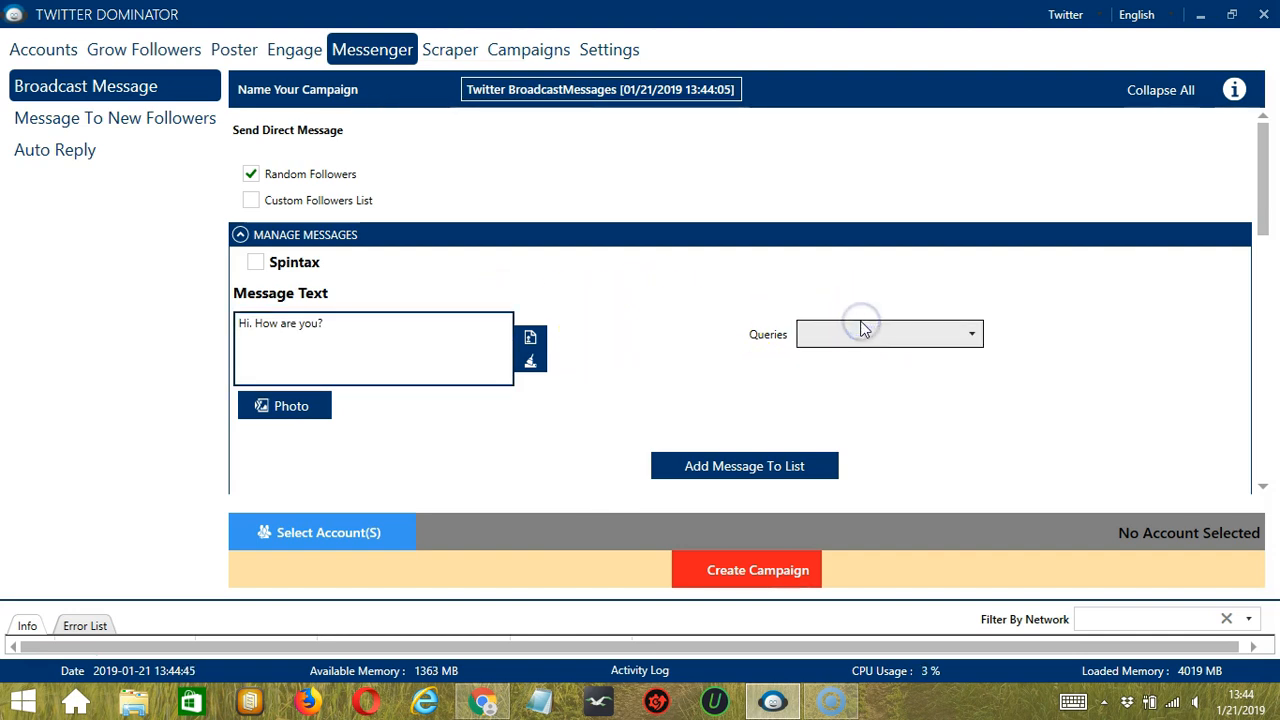
pyautogui.click(971, 334)
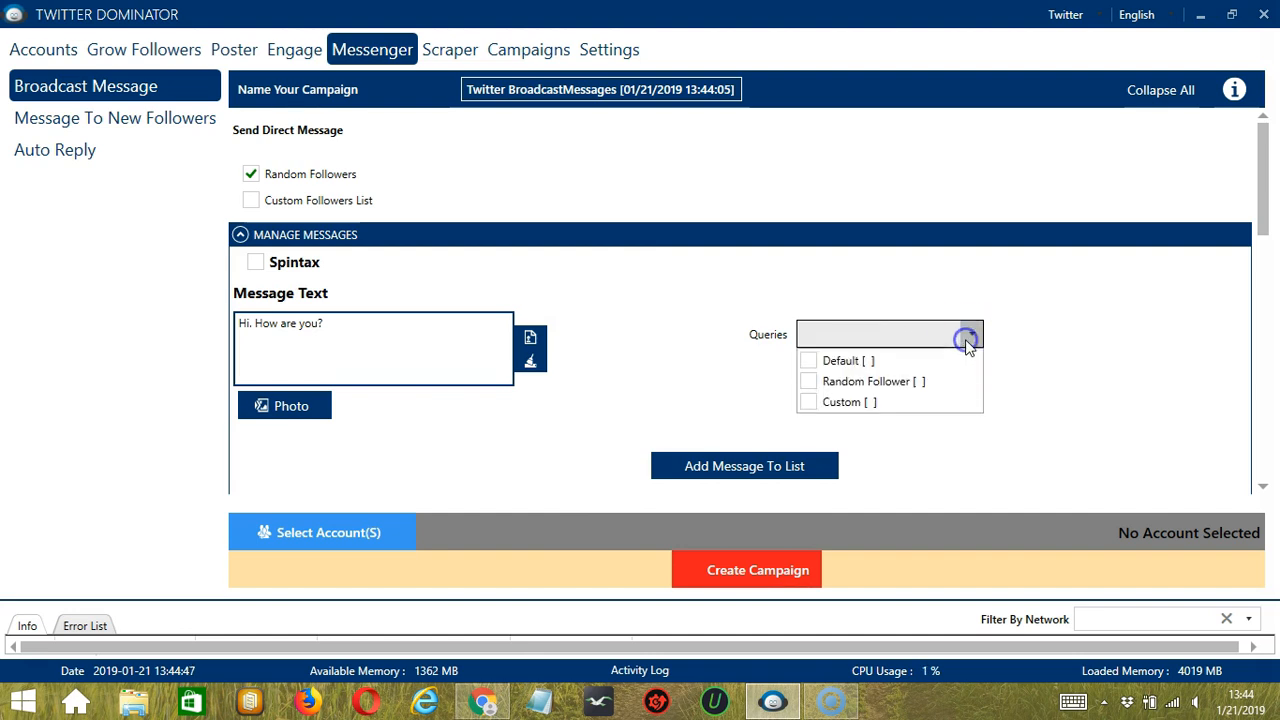
pyautogui.click(889, 386)
pyautogui.click(727, 445)
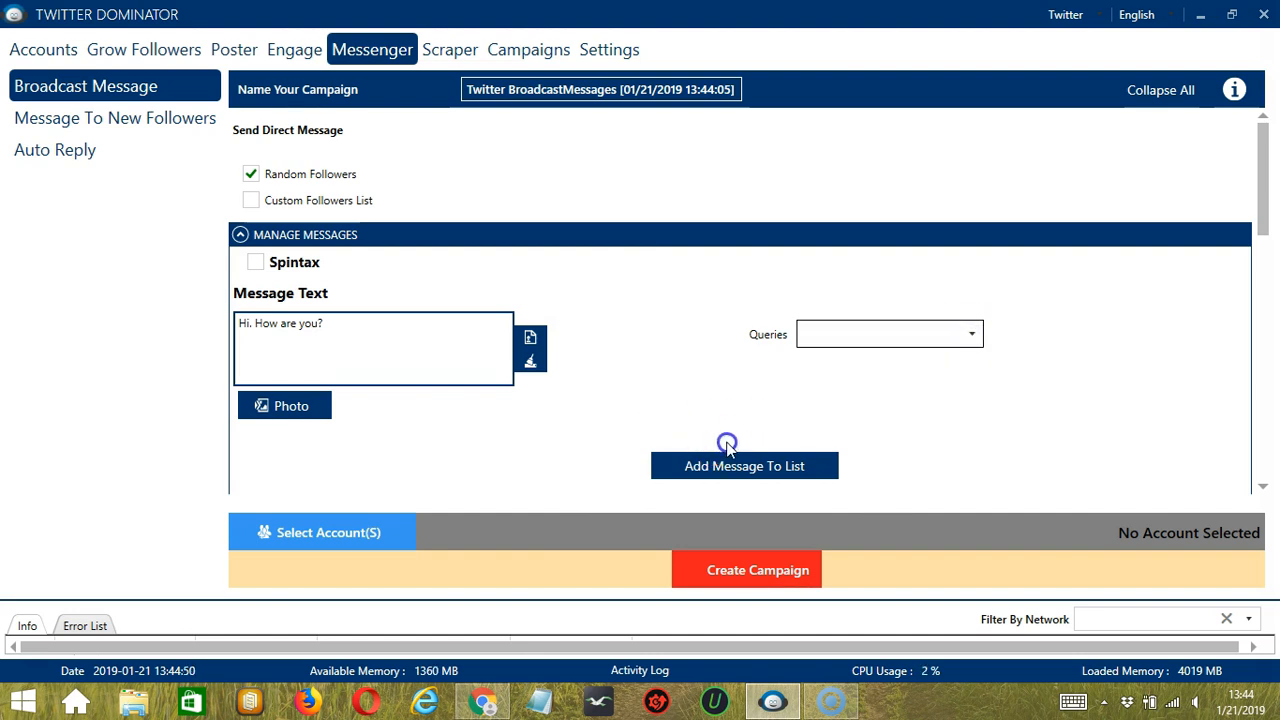
pyautogui.click(743, 470)
# Examine the messages list and the activity speed setting in the campaign's job configuration.
pyautogui.click(1263, 486)
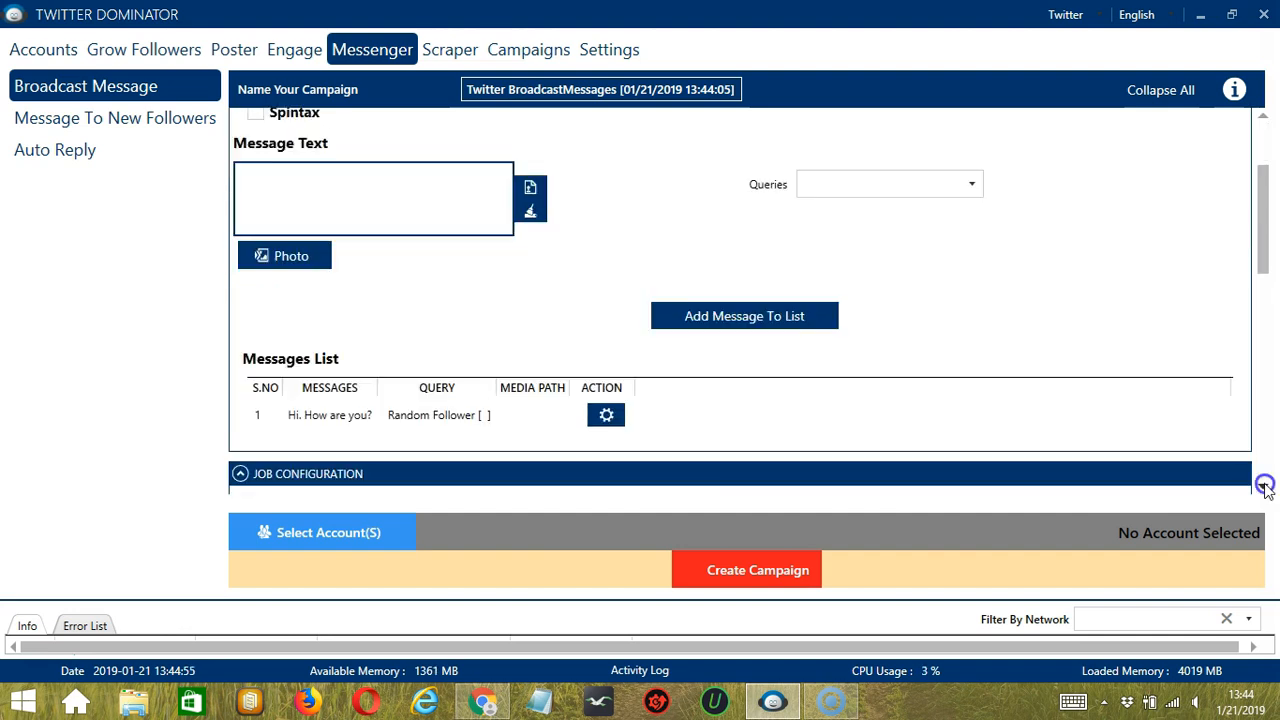
pyautogui.click(1265, 487)
pyautogui.click(1265, 487)
pyautogui.click(1265, 487)
pyautogui.click(1265, 487)
pyautogui.click(1265, 487)
pyautogui.click(1265, 487)
pyautogui.click(1265, 487)
pyautogui.click(1265, 487)
pyautogui.click(1265, 487)
pyautogui.click(1265, 487)
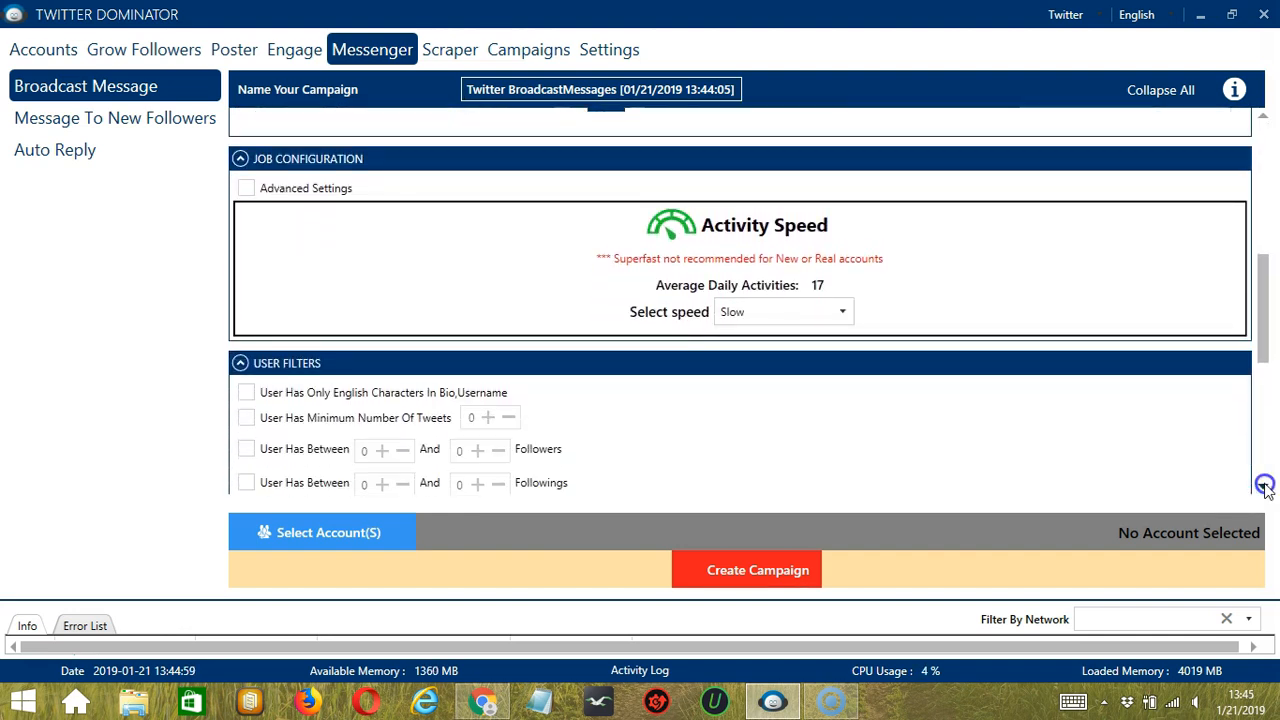
pyautogui.click(1262, 485)
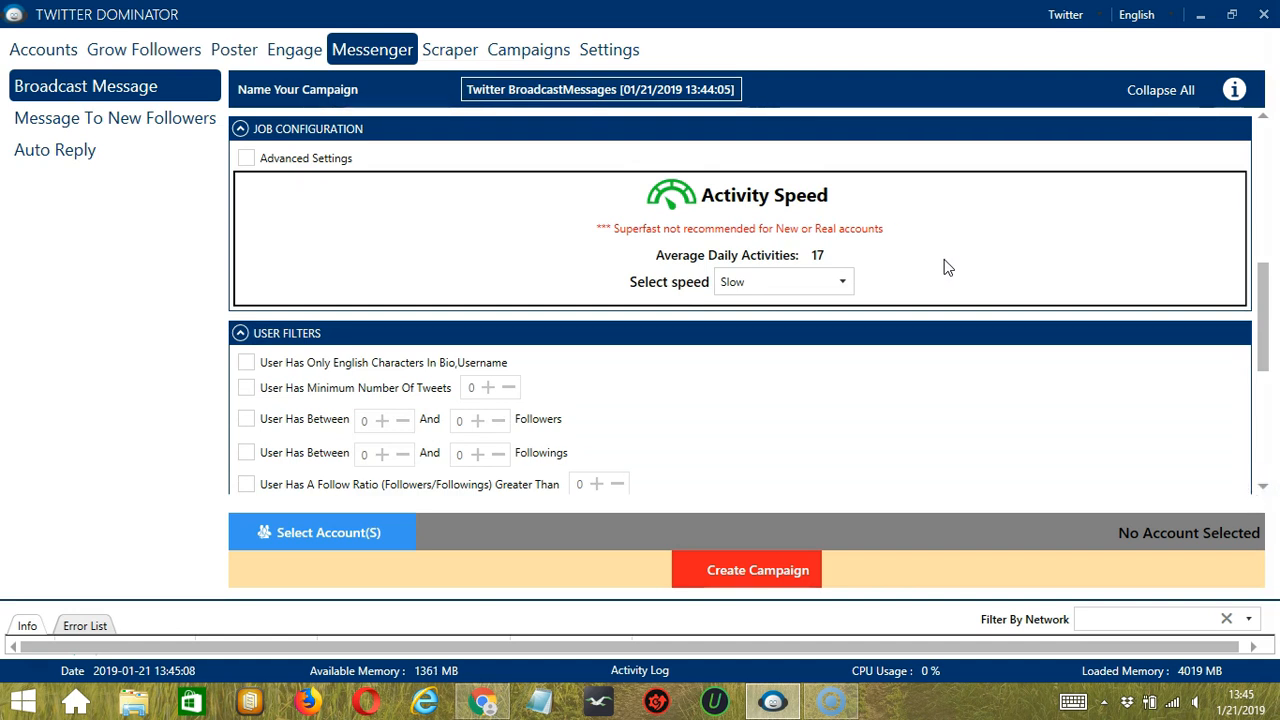
pyautogui.click(758, 289)
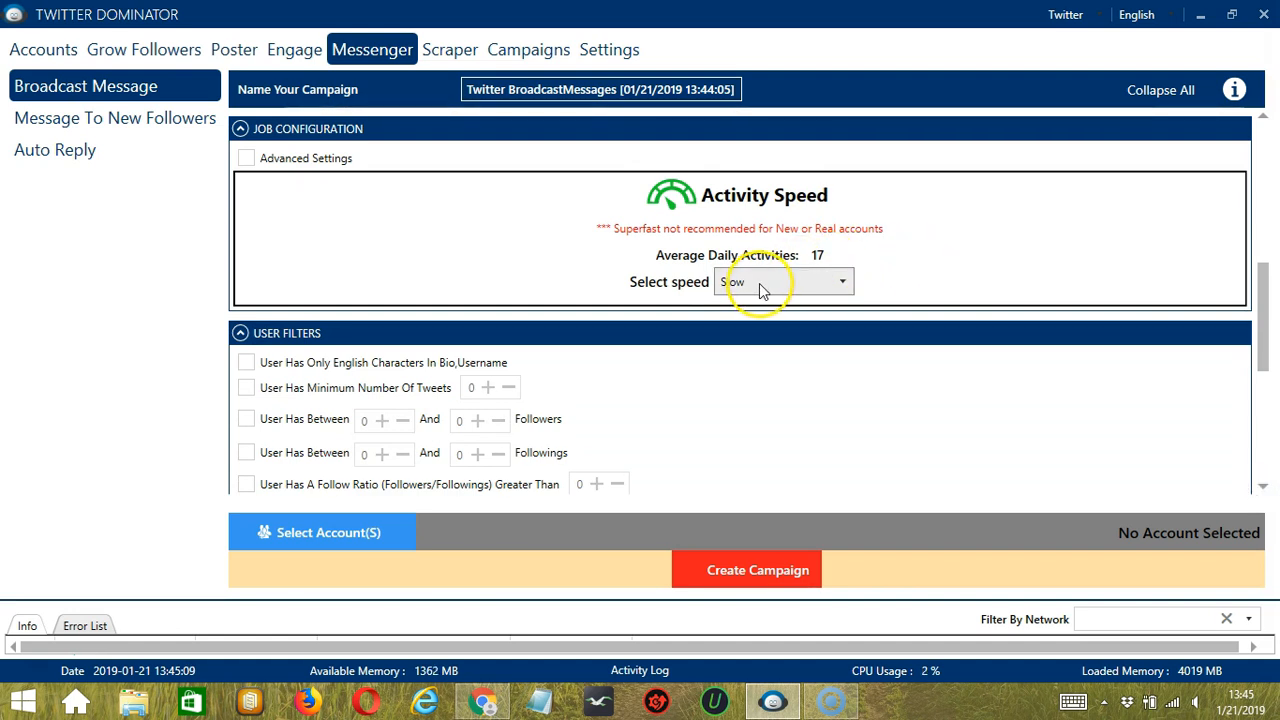
# Enable the campaign's user filters for English-only characters, having a profile image and skipping private users.
pyautogui.click(1264, 487)
pyautogui.click(1266, 492)
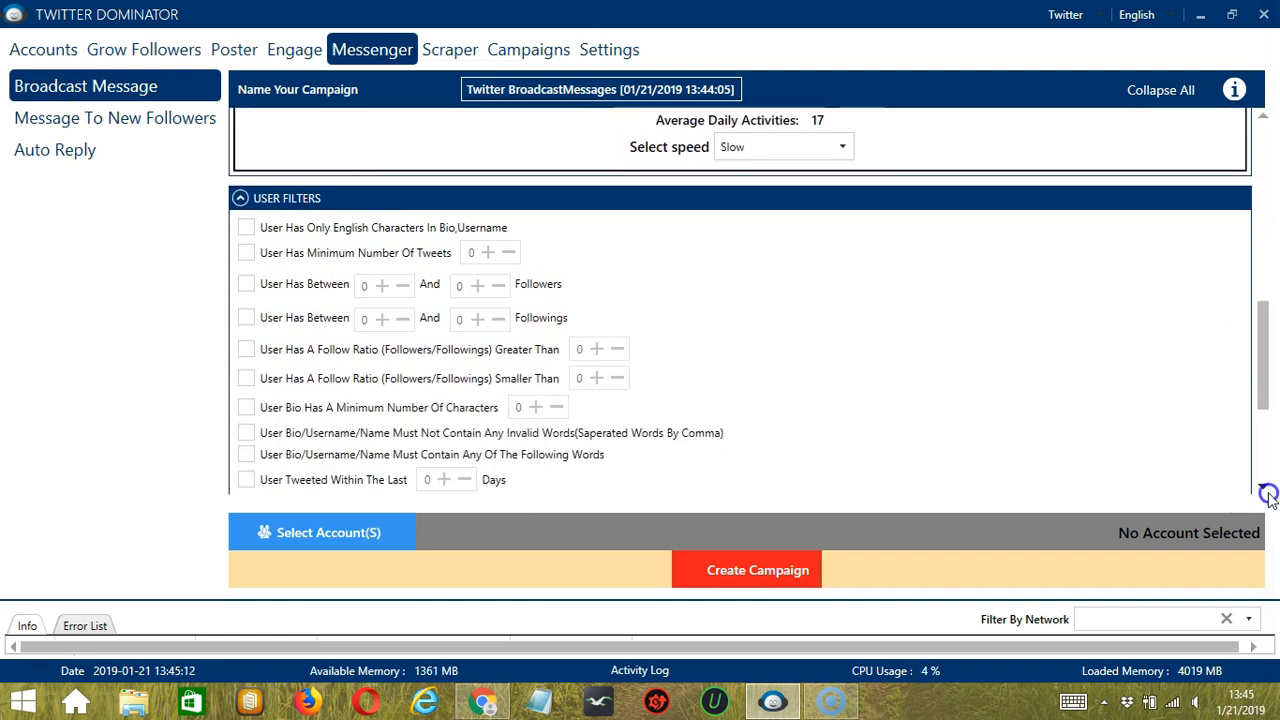
pyautogui.click(245, 229)
pyautogui.click(1262, 488)
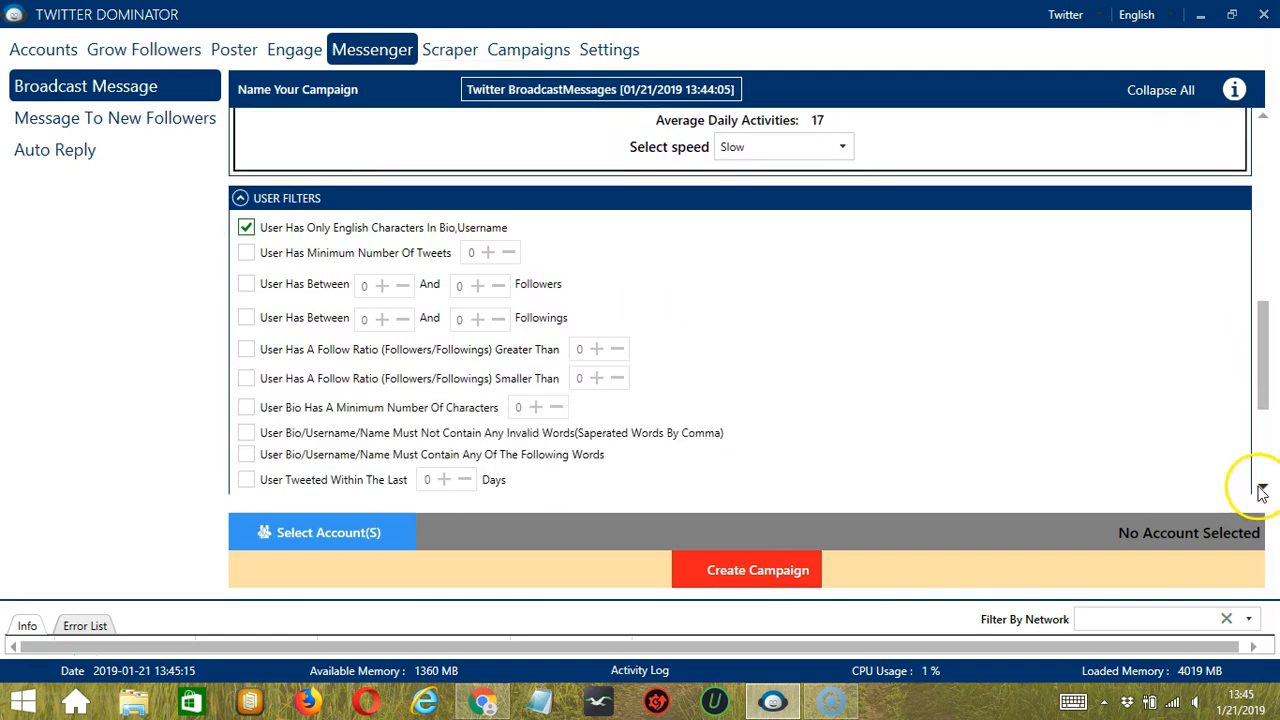
pyautogui.click(1262, 488)
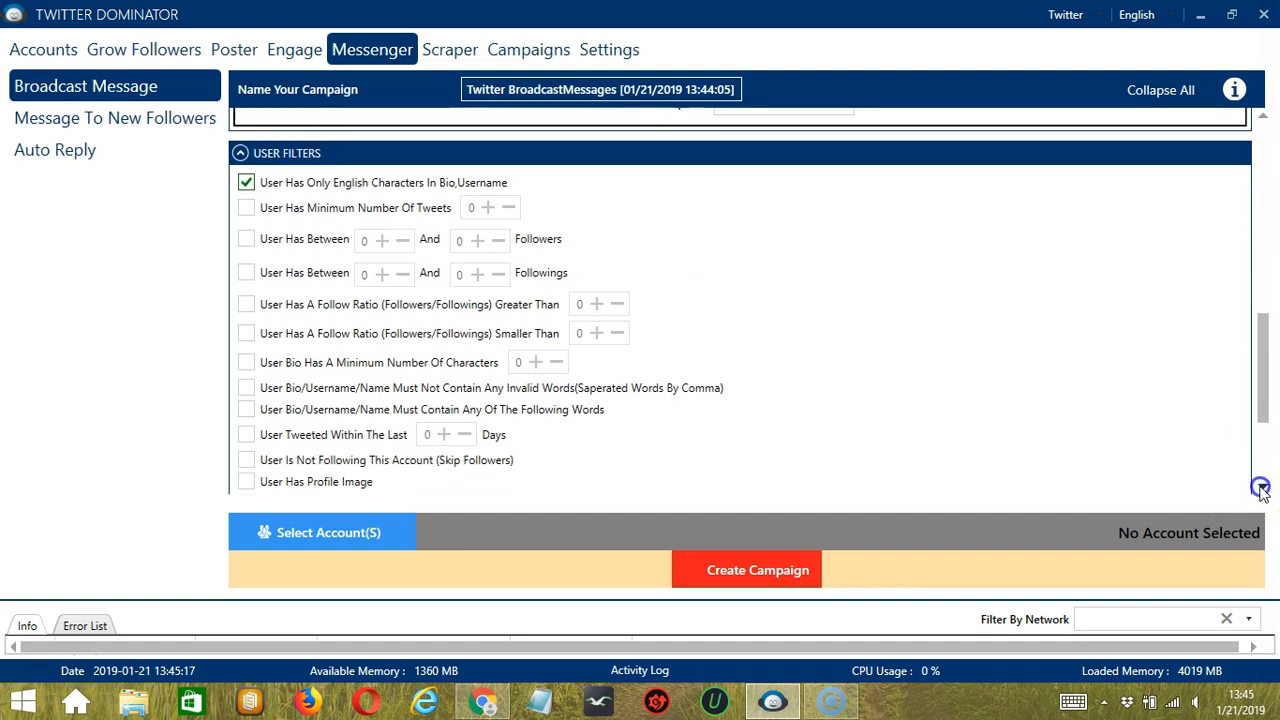
pyautogui.click(1262, 489)
pyautogui.click(1262, 489)
pyautogui.click(1262, 489)
pyautogui.click(1262, 489)
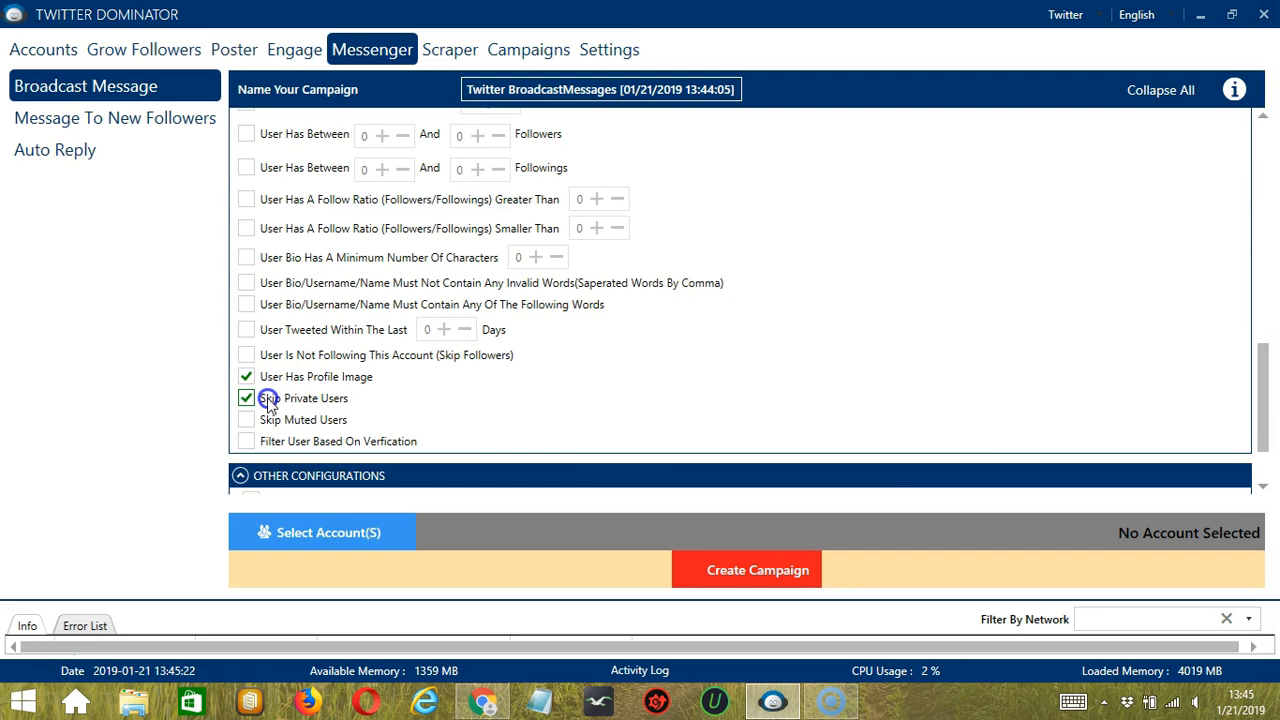
# Filter users by verification to skip verified users, and enable messaging unique users from each account.
pyautogui.click(246, 441)
pyautogui.click(302, 472)
pyautogui.click(300, 462)
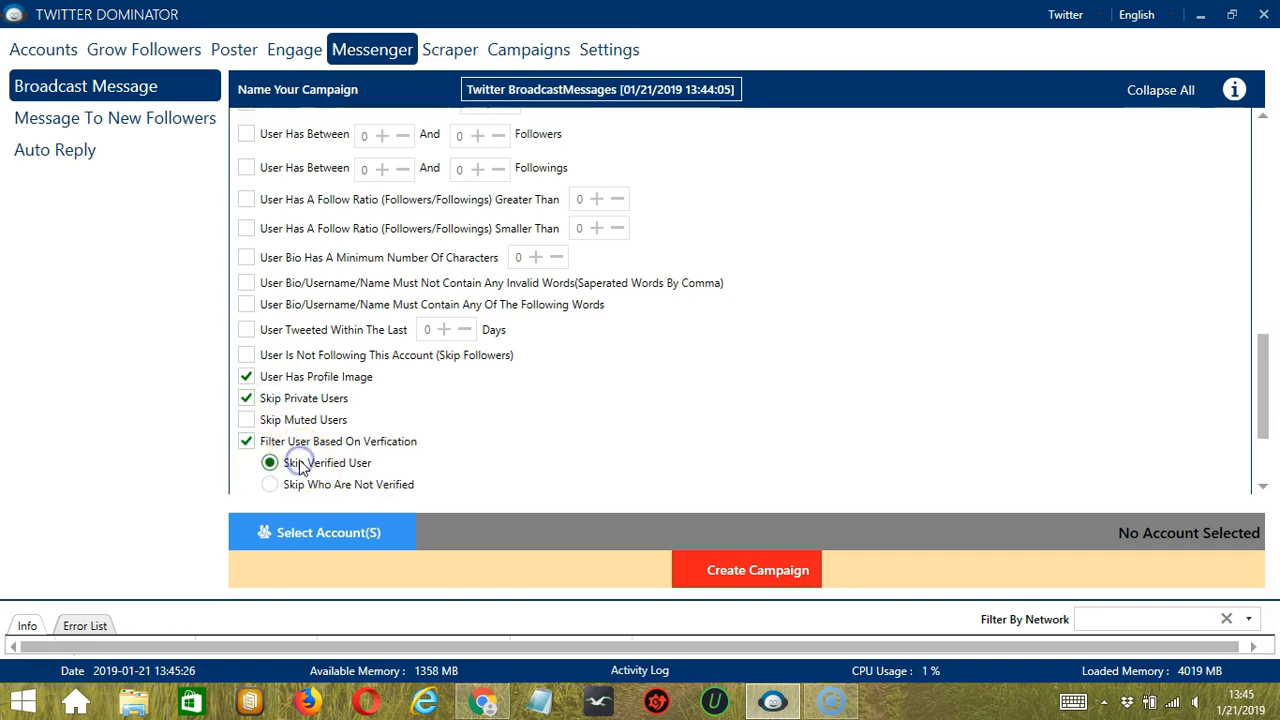
pyautogui.scroll(-3, 300, 465)
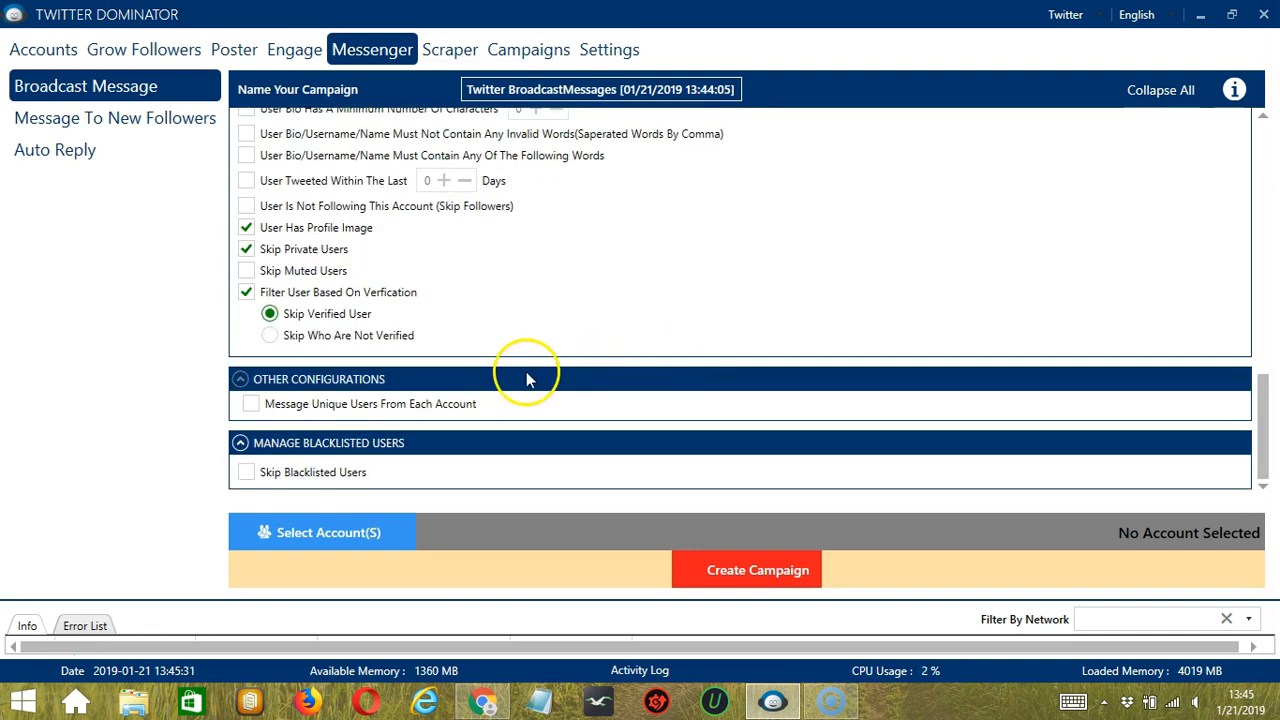
pyautogui.click(251, 405)
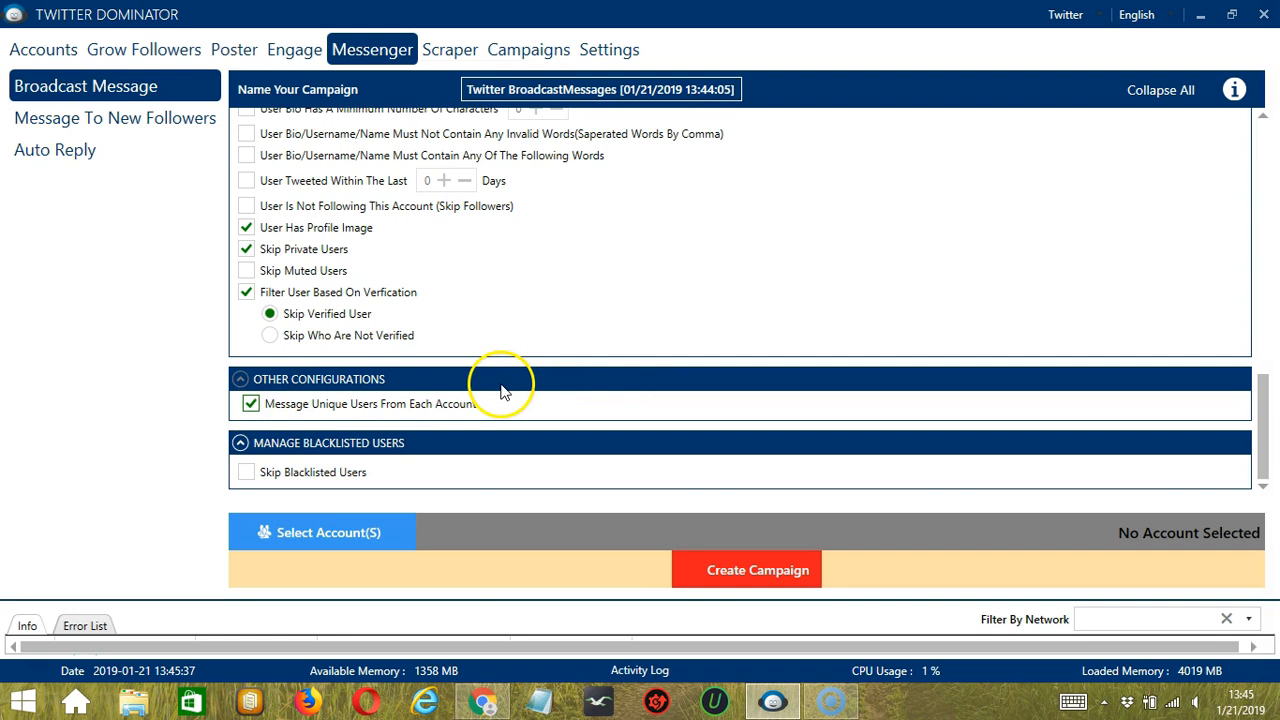
# Enable skipping blacklisted users and assign the only listed account to the campaign.
pyautogui.click(247, 473)
pyautogui.click(247, 474)
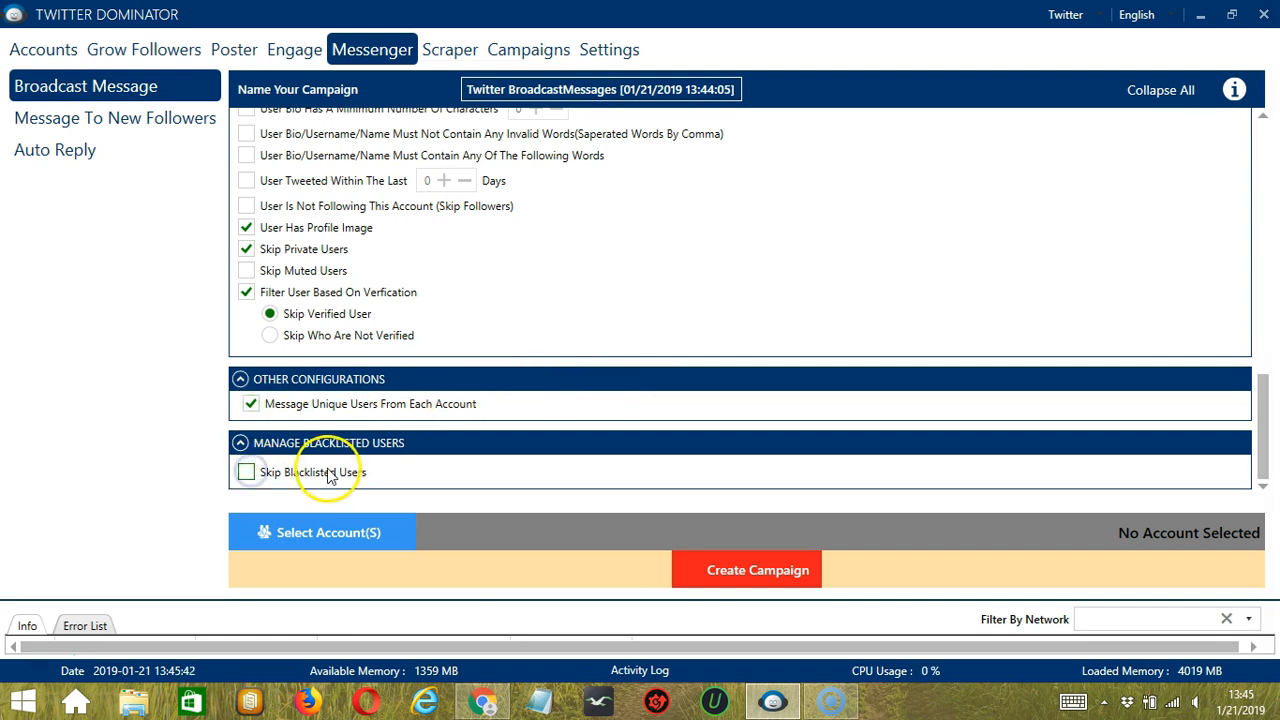
pyautogui.click(246, 474)
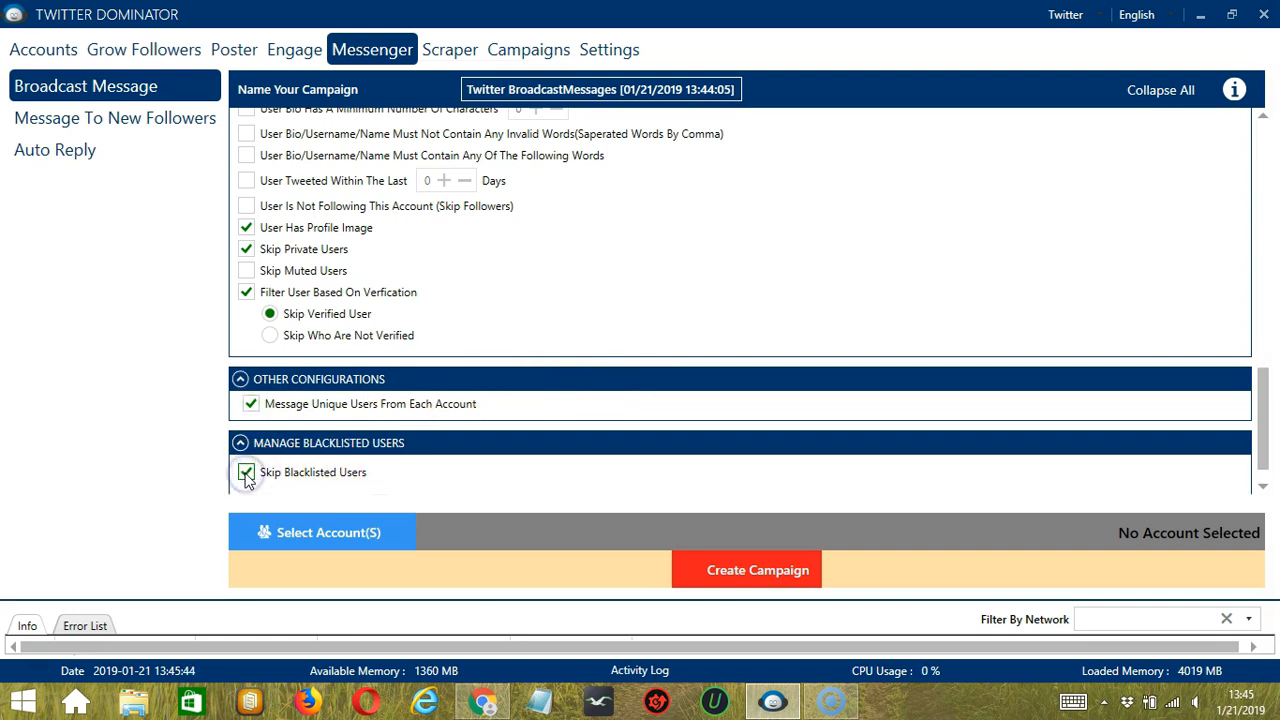
pyautogui.click(397, 532)
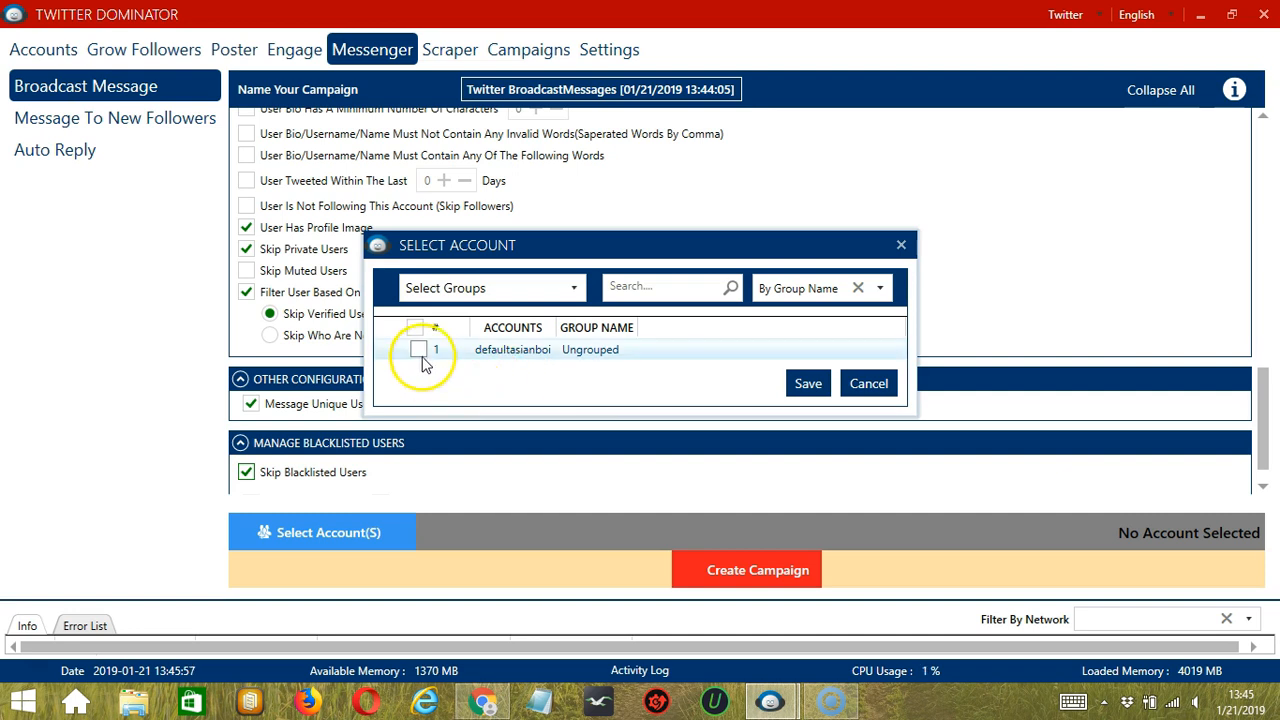
pyautogui.click(808, 384)
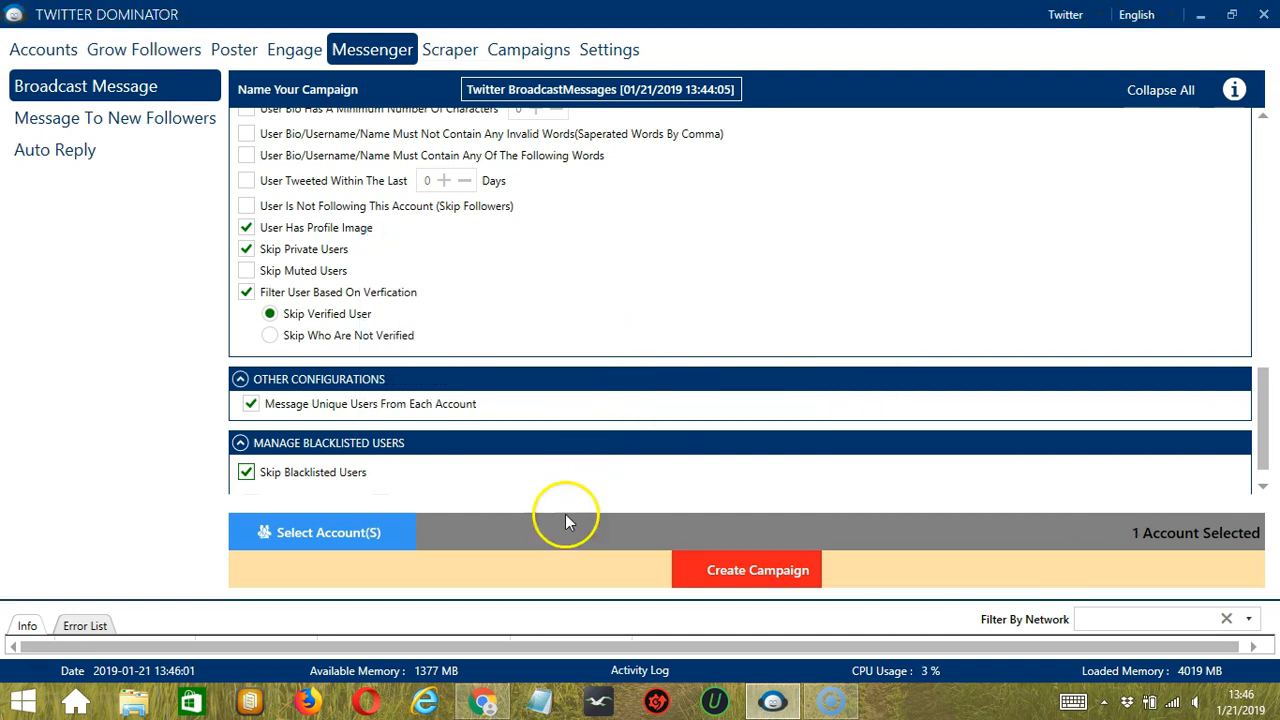
# Create the campaign, choosing the listed account to have its existing BroadcastMessages settings overridden.
pyautogui.click(695, 572)
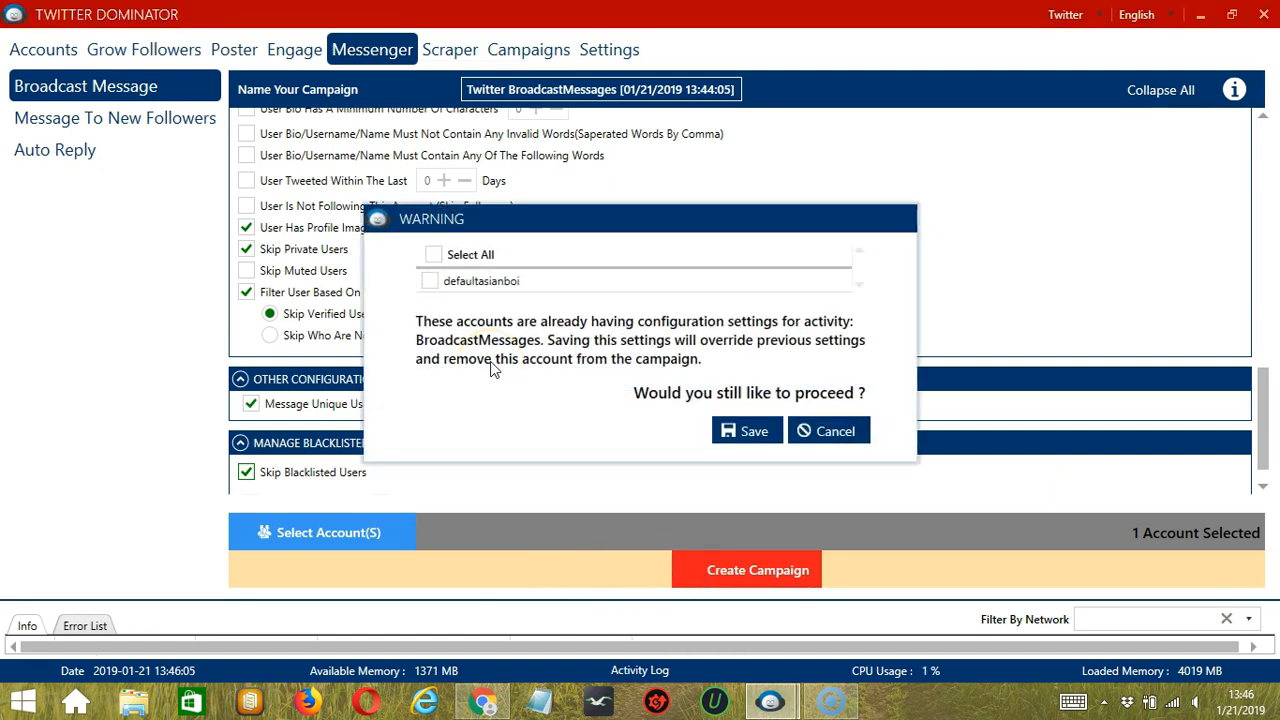
pyautogui.click(499, 368)
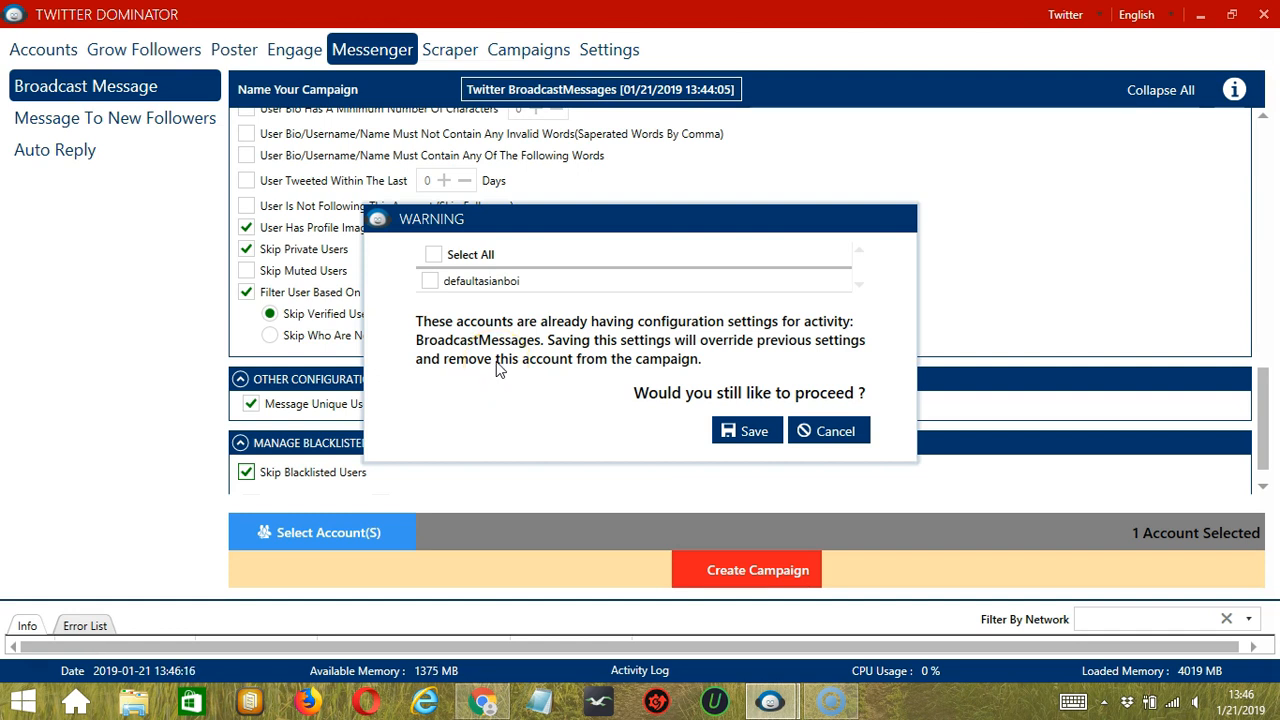
pyautogui.click(440, 281)
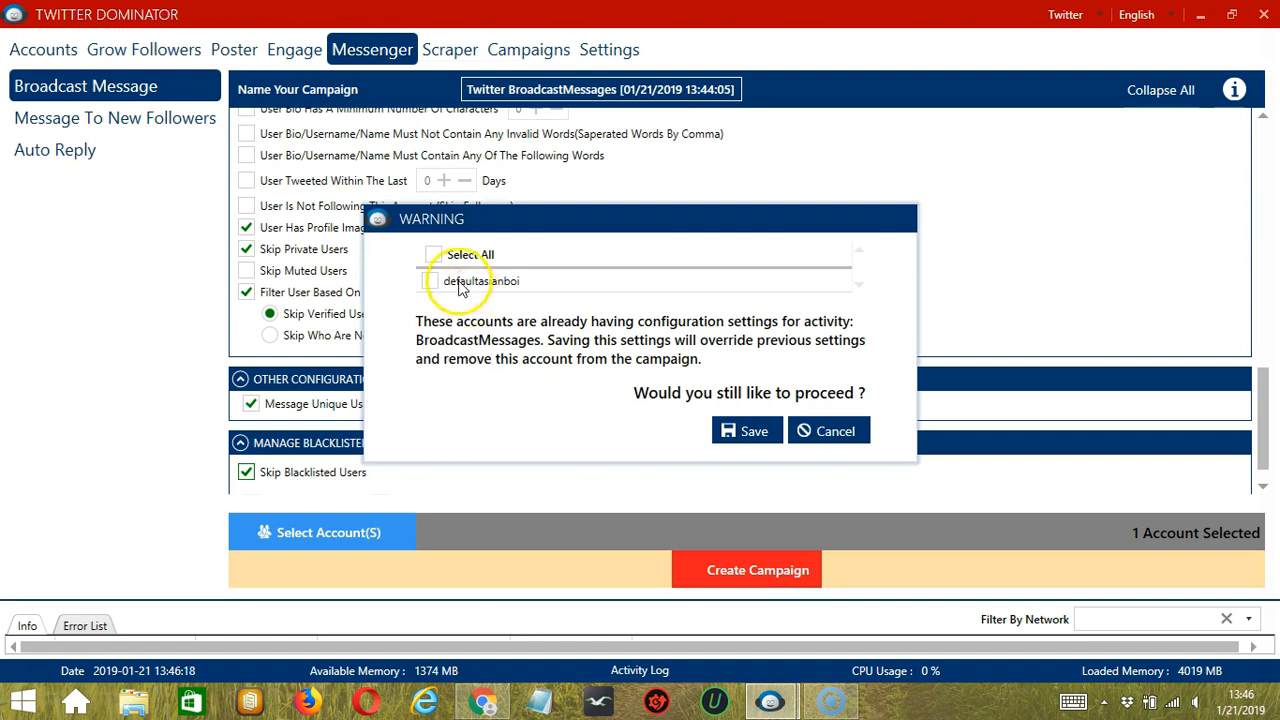
pyautogui.click(750, 431)
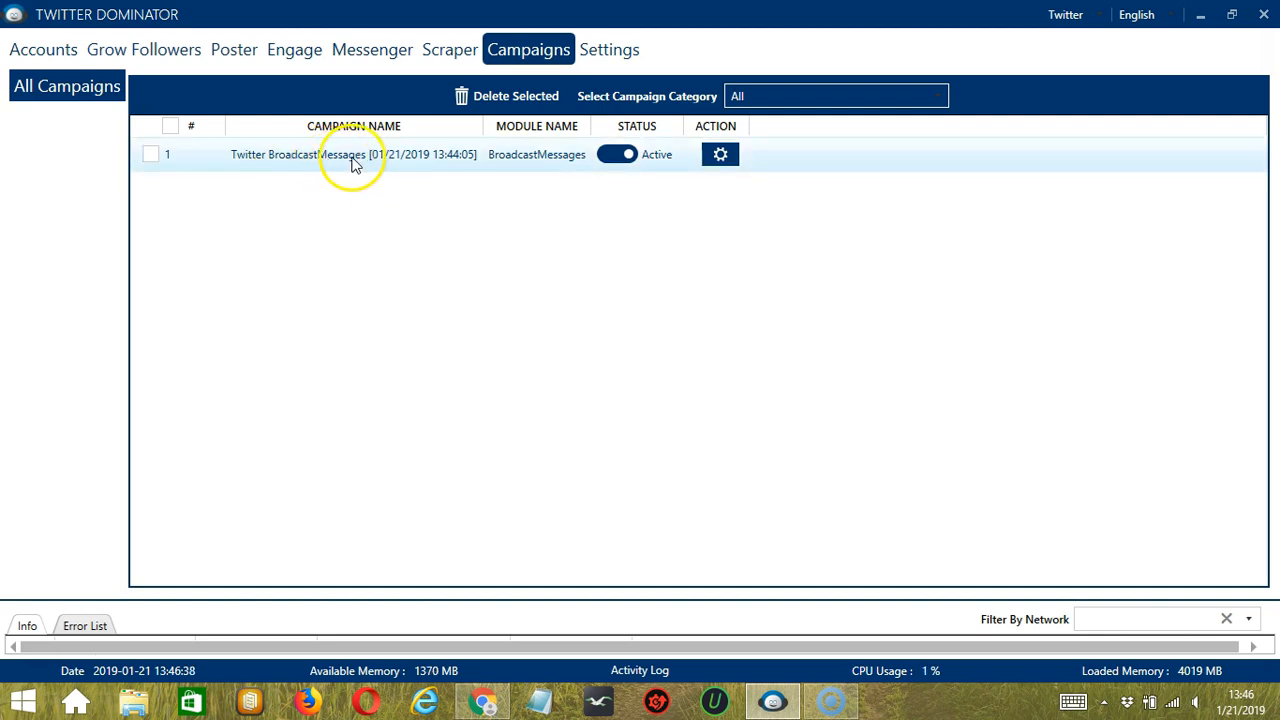
# Pause the Twitter BroadcastMessages campaign and look over its available campaign actions.
pyautogui.click(620, 158)
pyautogui.click(721, 155)
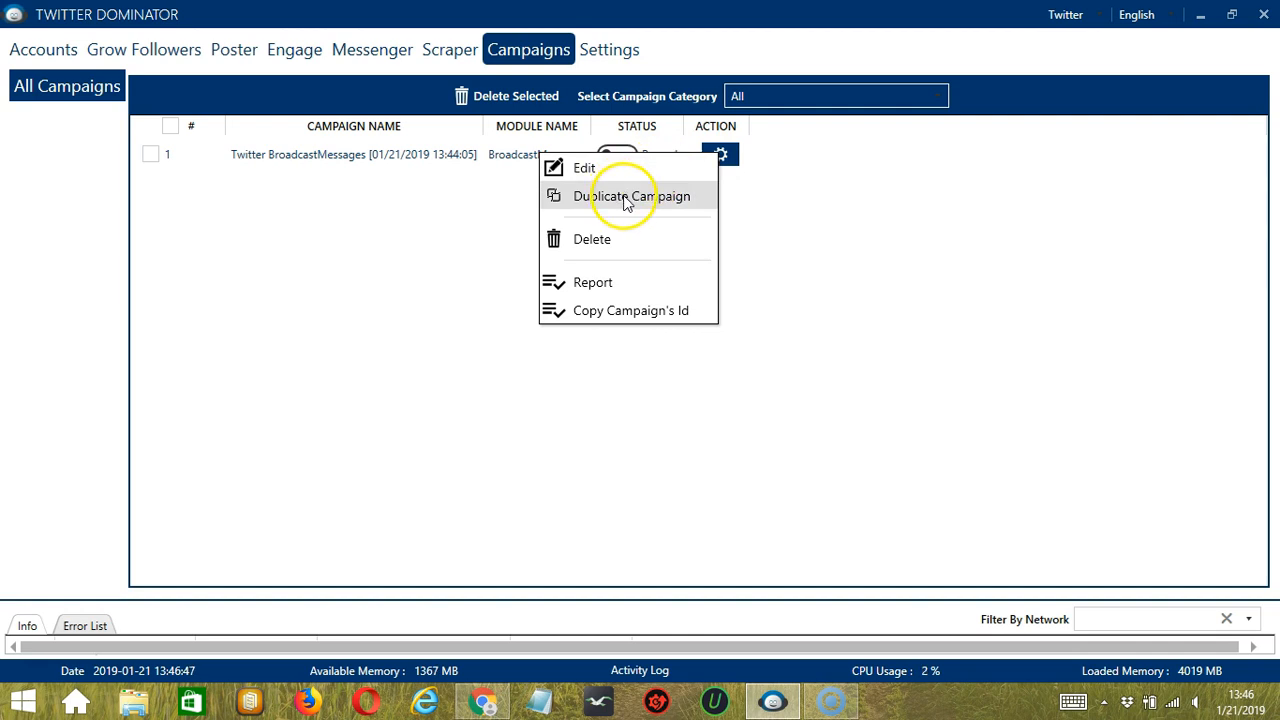
pyautogui.click(834, 280)
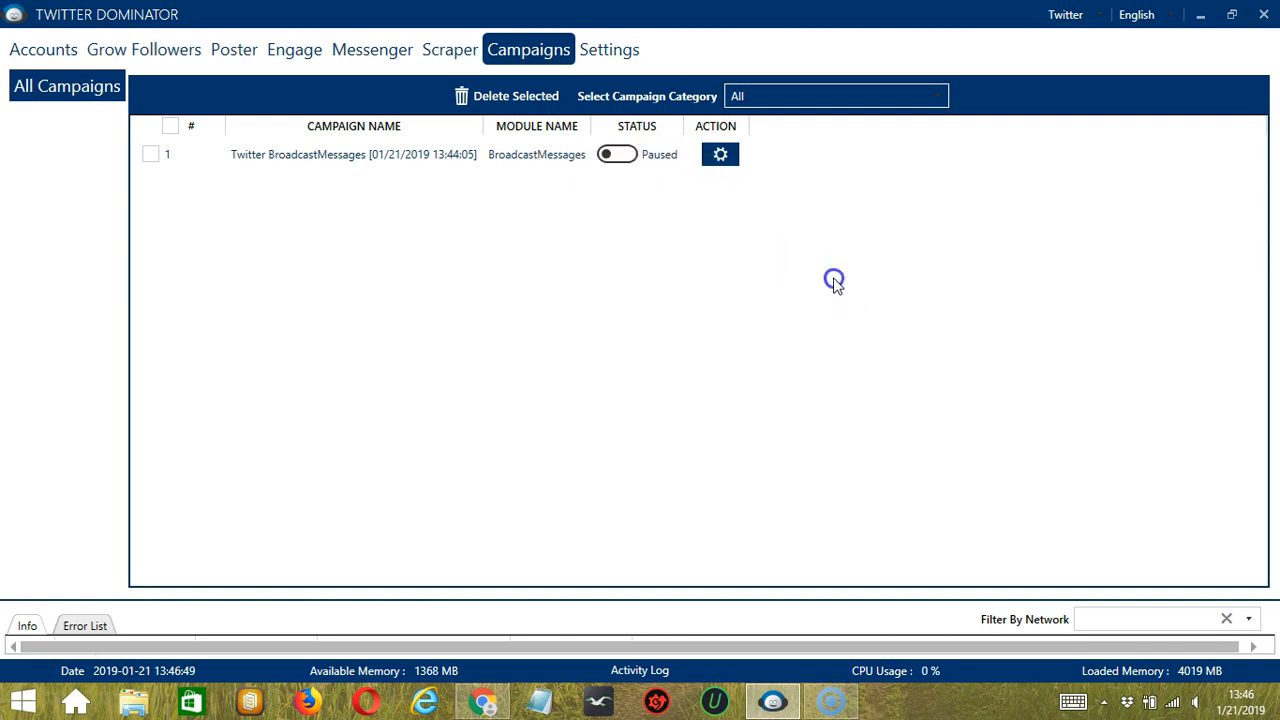